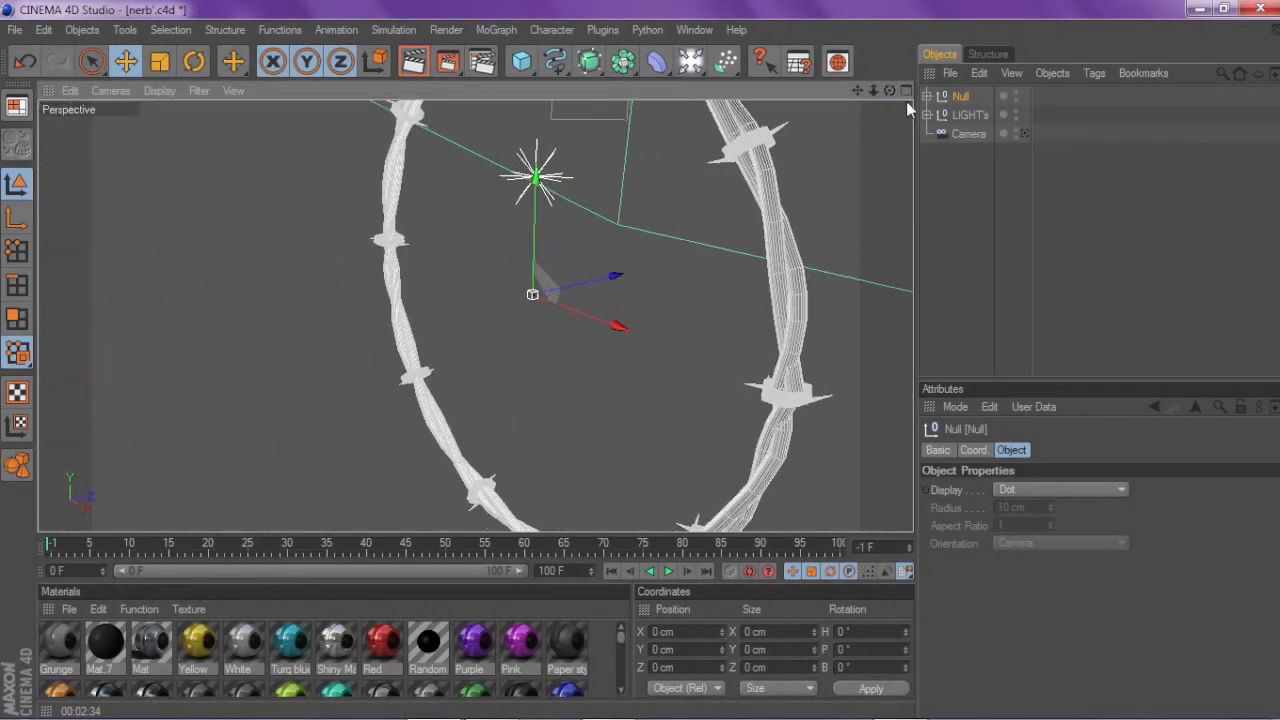
{"action": "left_click", "coordinate": [990, 211]}
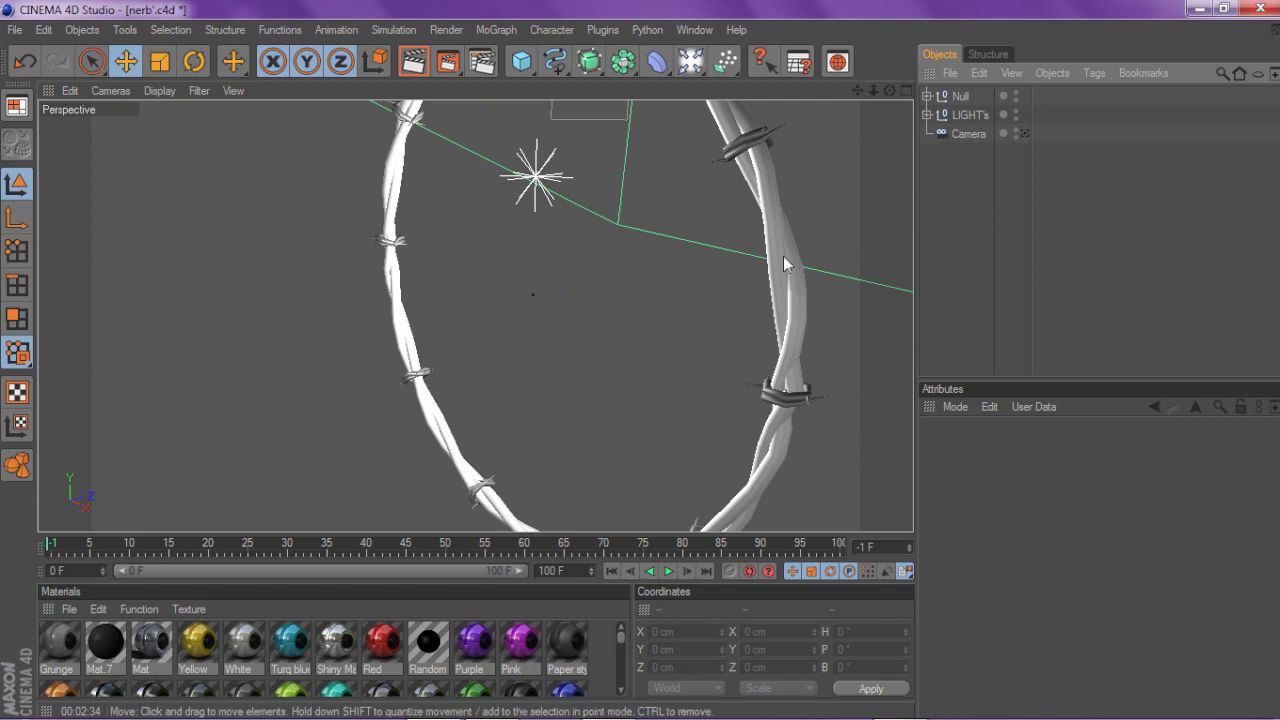
{"action": "scroll", "coordinate": [783, 256], "scroll_direction": "down", "scroll_amount": 3}
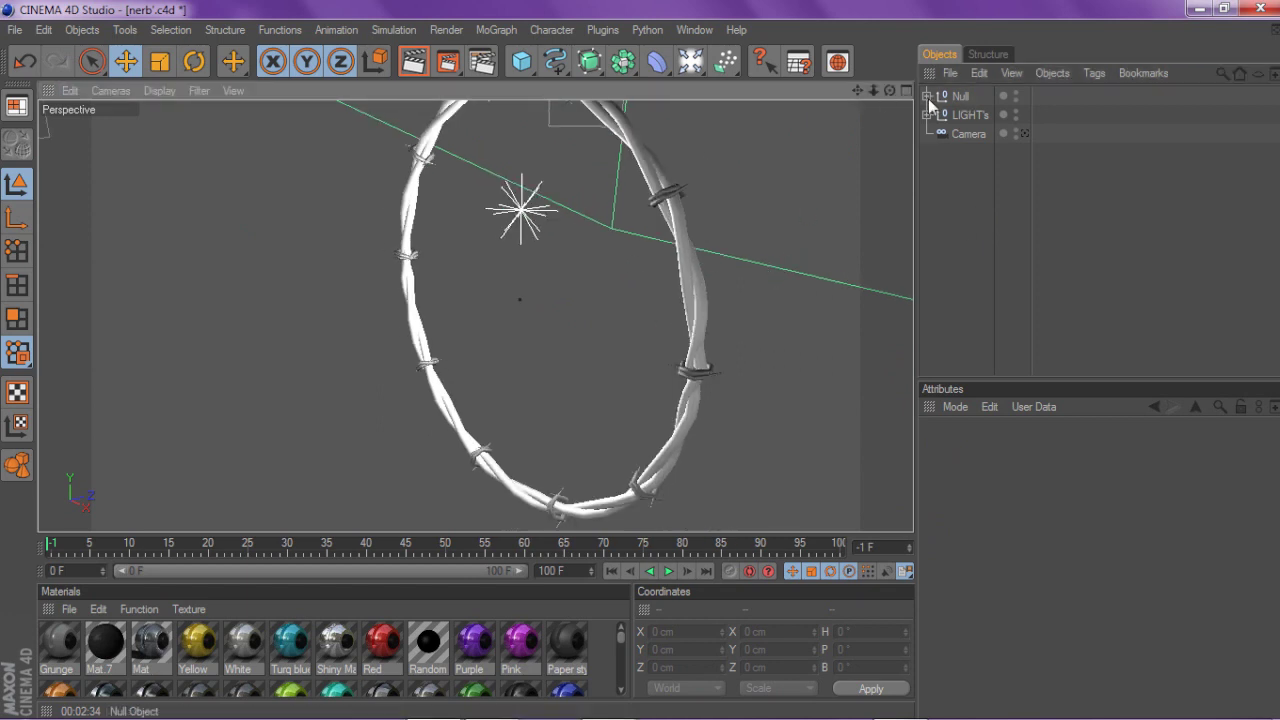
{"action": "left_click_drag", "start_coordinate": [888, 91], "coordinate": [805, 165]}
{"action": "left_click_drag", "start_coordinate": [1048, 143], "coordinate": [1085, 160]}
{"action": "left_click_drag", "start_coordinate": [889, 91], "coordinate": [822, 91]}
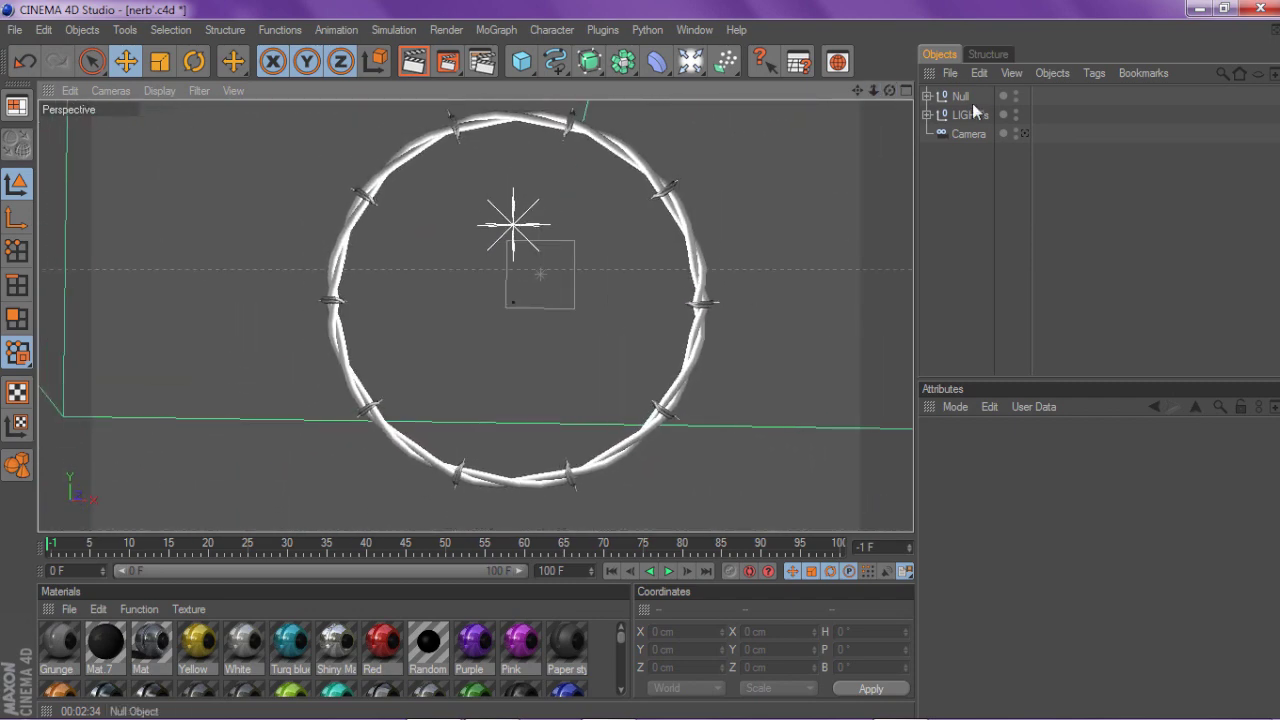
{"action": "left_click", "coordinate": [961, 97]}
{"action": "key", "text": "Delete"}
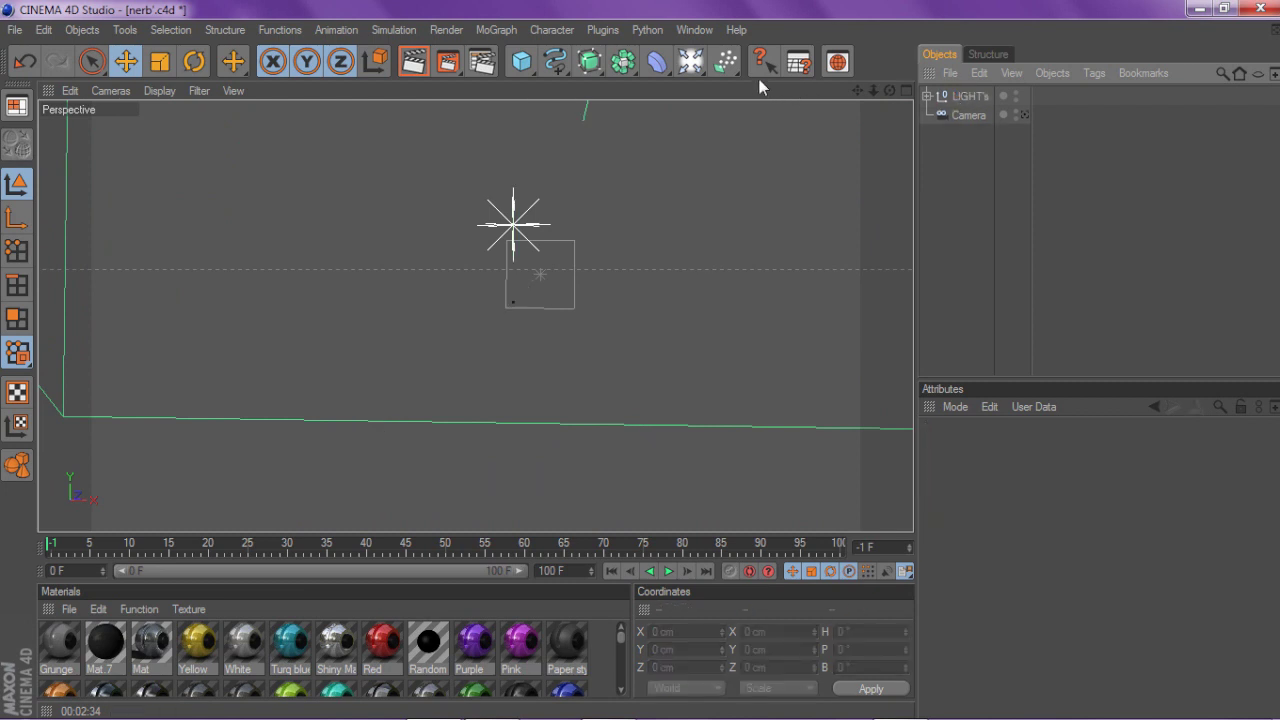
{"action": "left_click", "coordinate": [603, 30]}
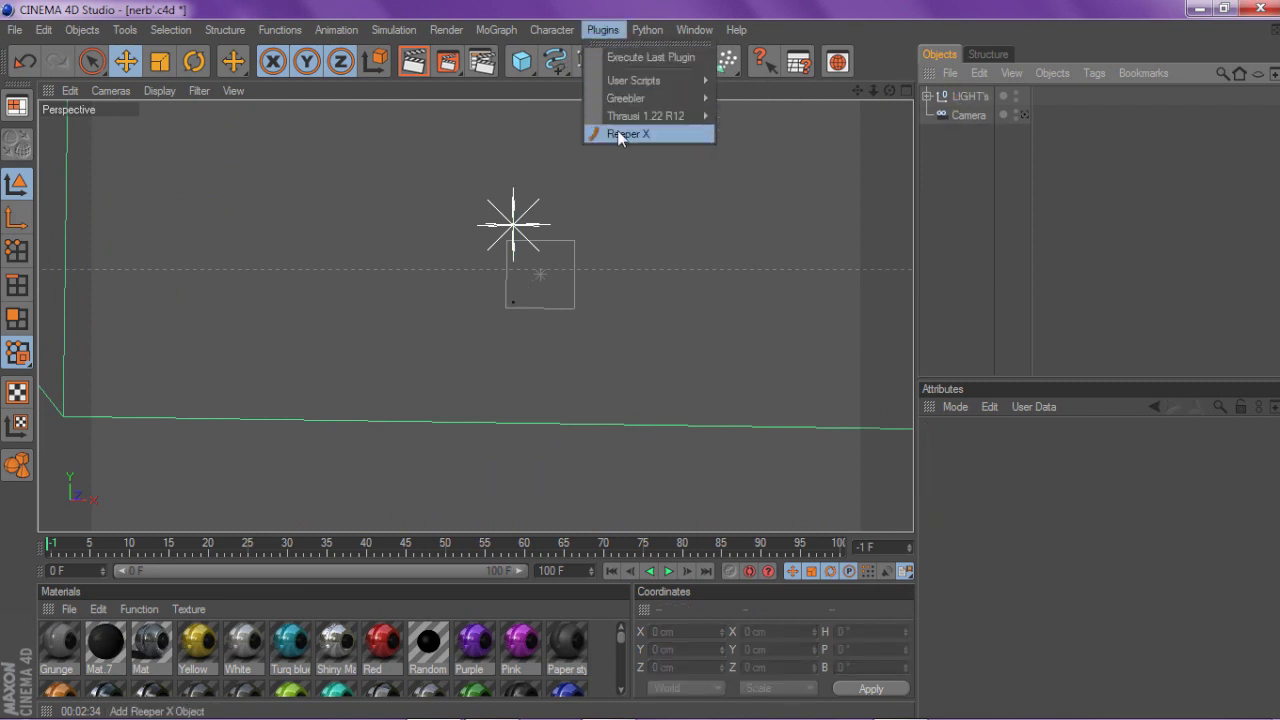
{"action": "left_click", "coordinate": [654, 133]}
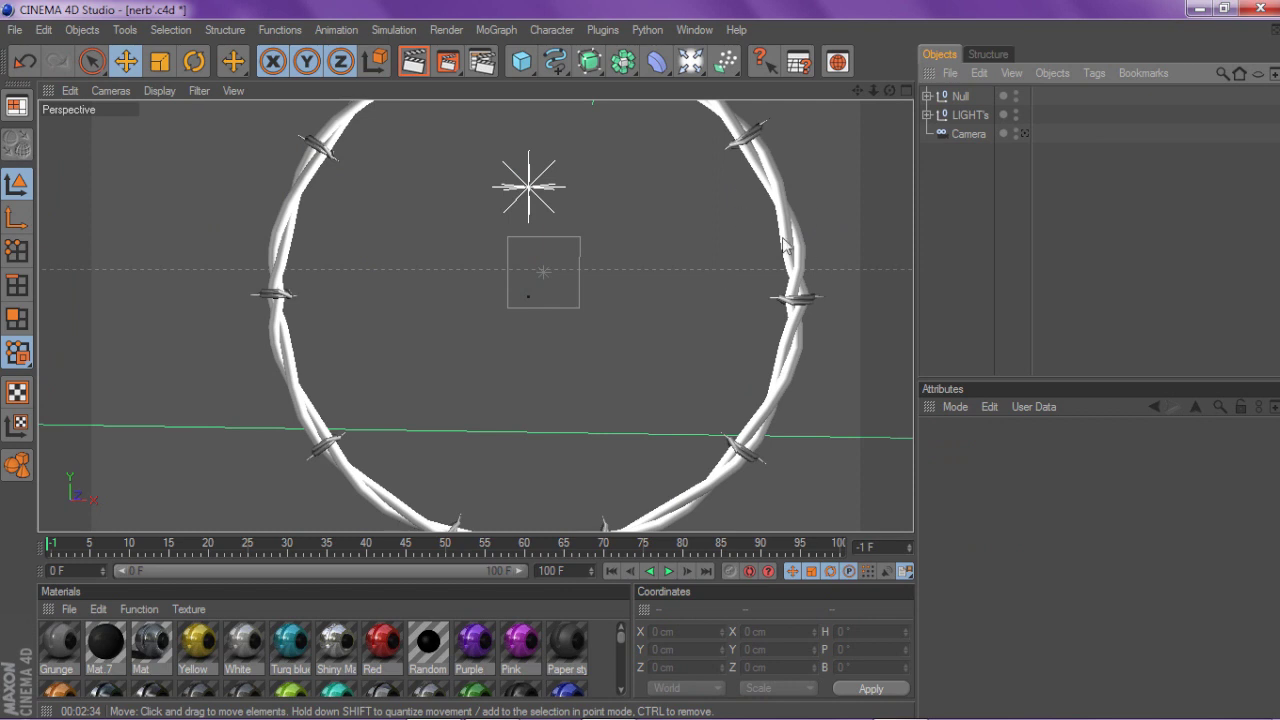
Delete the Null object that holds the barbed-wire ring.
{"action": "left_click", "coordinate": [949, 94]}
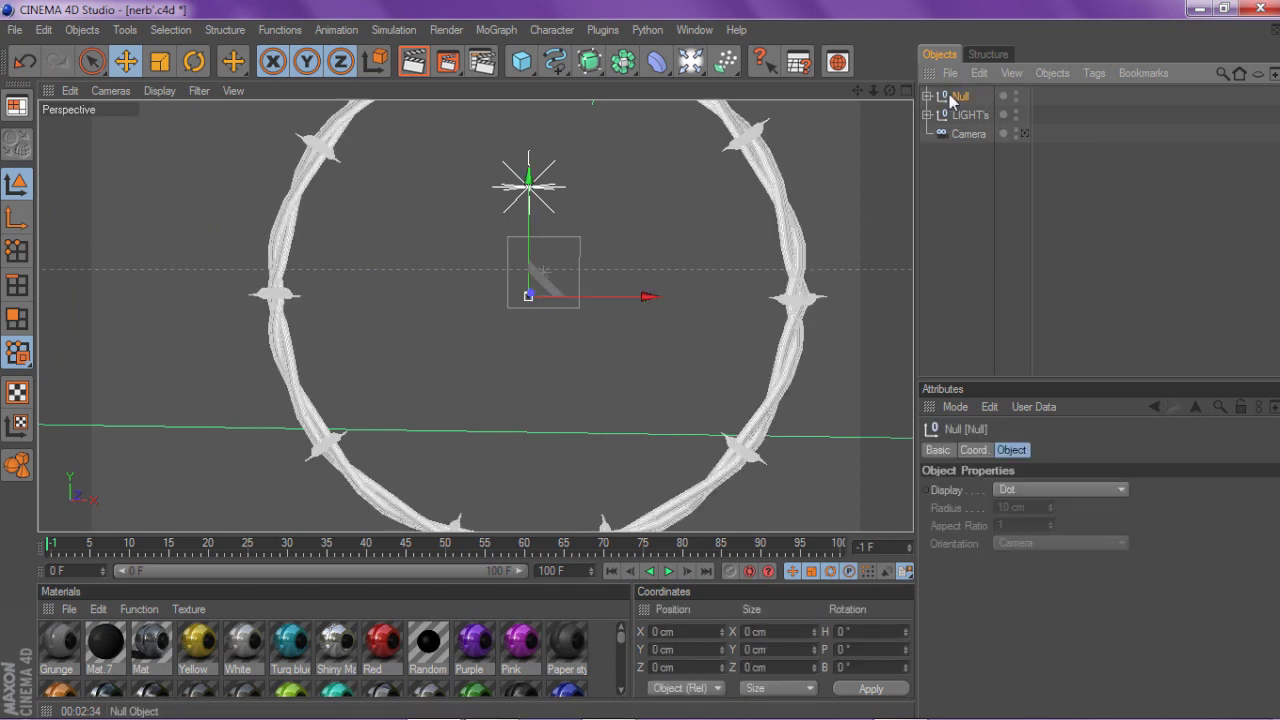
{"action": "key", "text": "Delete"}
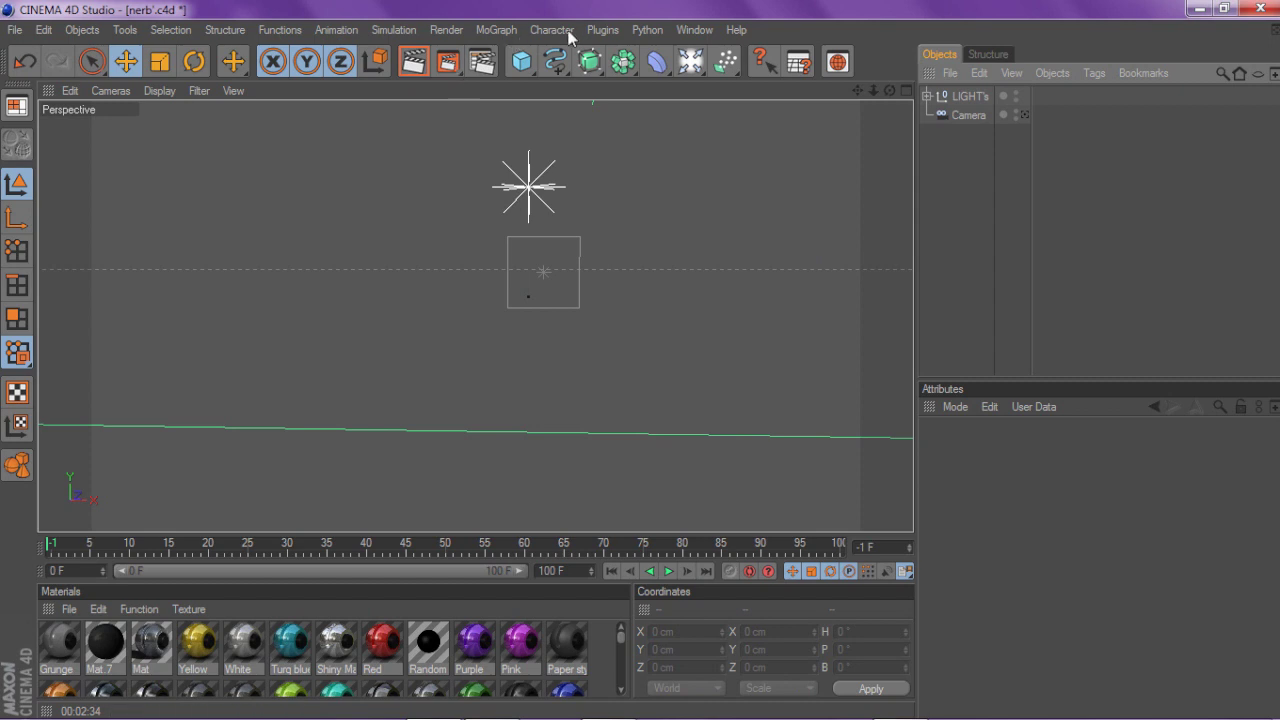
Add a circle spline at the scene origin and scale it down to about 198 cm across.
{"action": "left_click", "coordinate": [555, 61]}
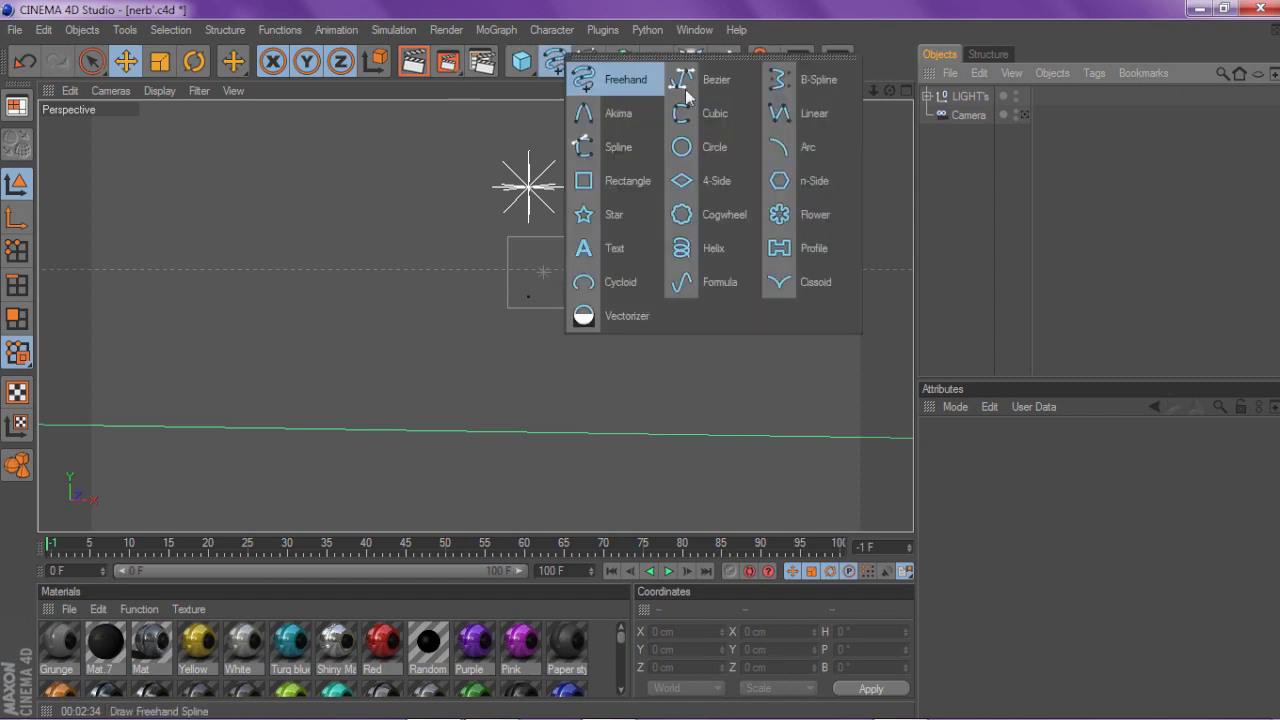
{"action": "left_click", "coordinate": [697, 147]}
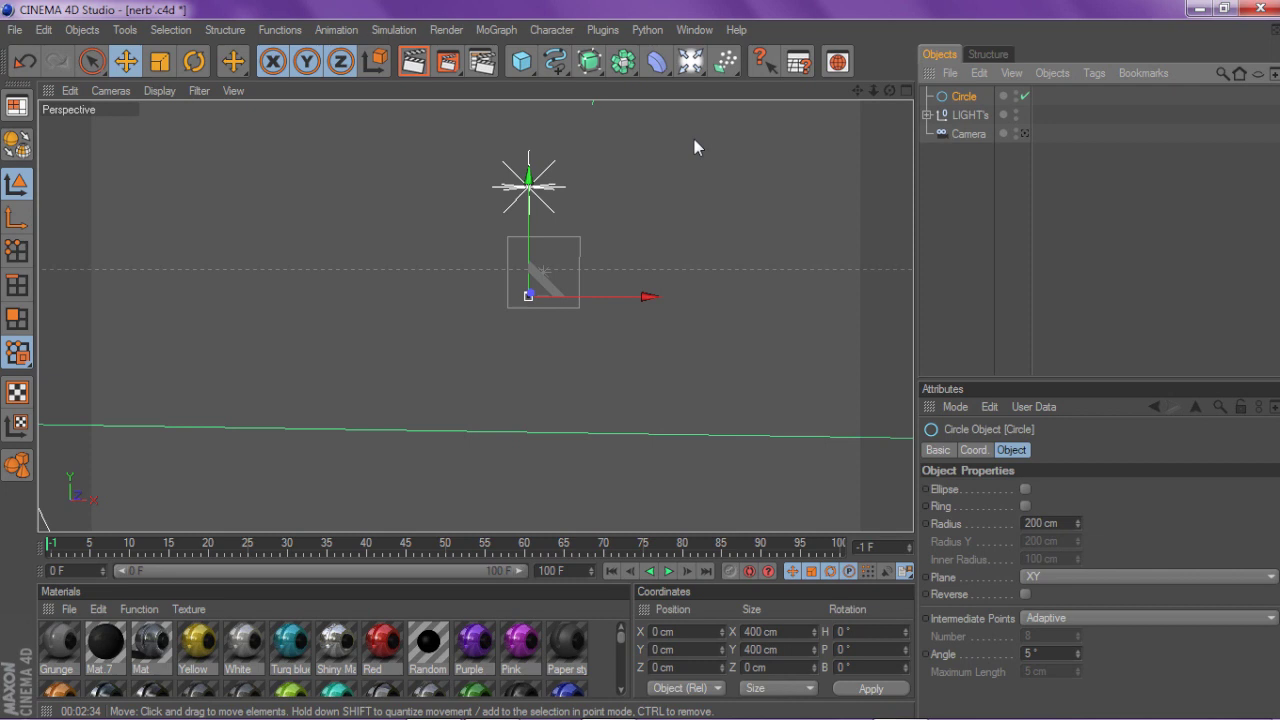
{"action": "scroll", "coordinate": [694, 150], "scroll_direction": "down", "scroll_amount": 5}
{"action": "left_click", "coordinate": [162, 70]}
{"action": "left_click_drag", "start_coordinate": [189, 167], "coordinate": [88, 167]}
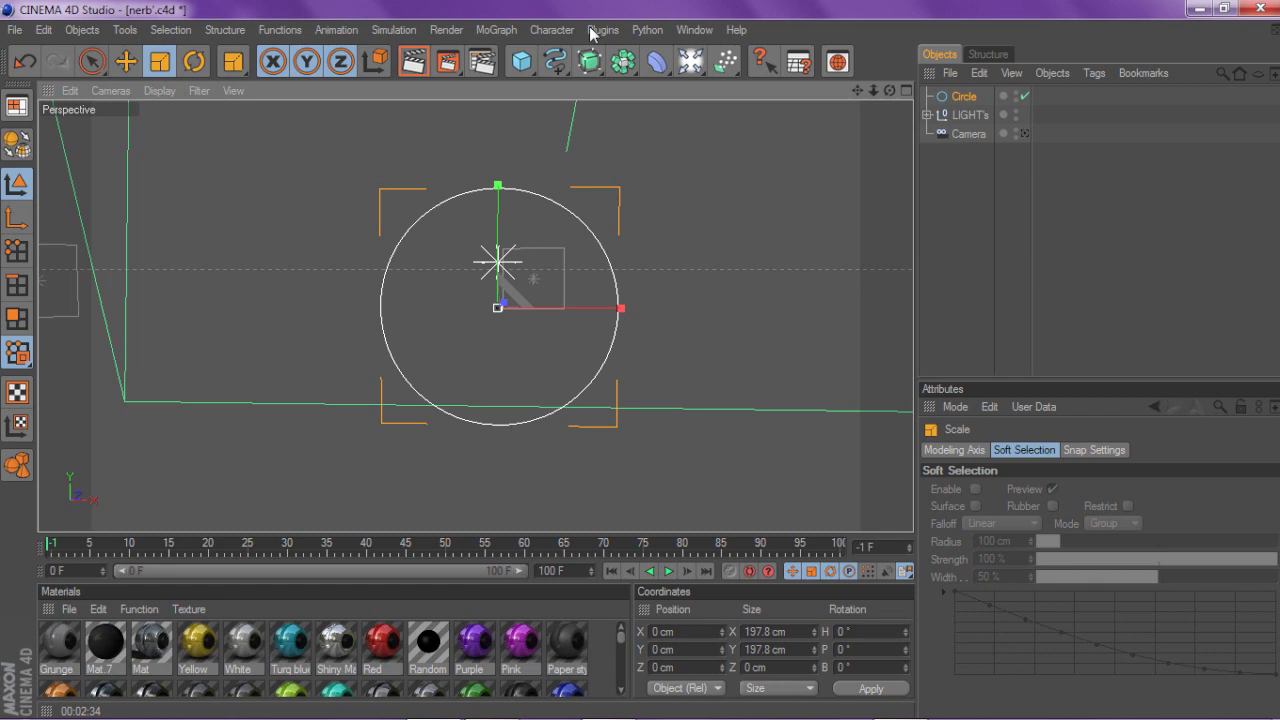
{"action": "scroll", "coordinate": [807, 290], "scroll_direction": "up", "scroll_amount": 5}
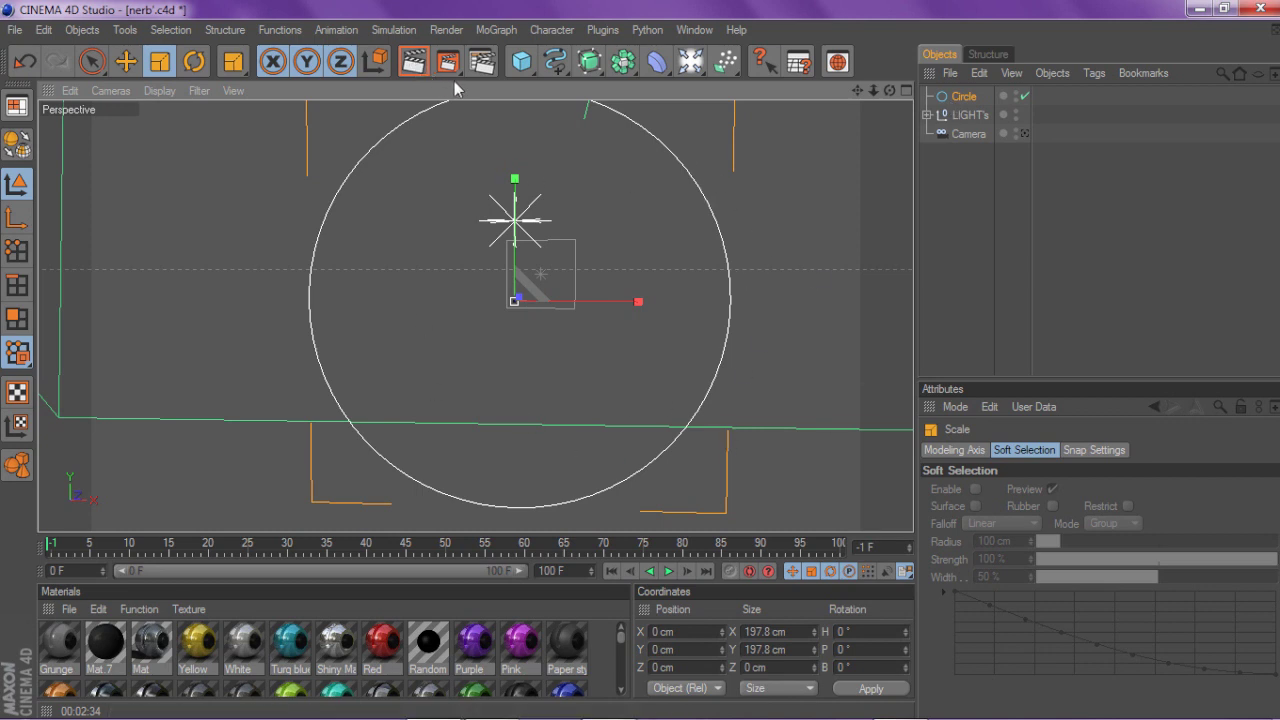
Add a Reeper X object and make the circle spline its child.
{"action": "left_click", "coordinate": [602, 29]}
{"action": "left_click", "coordinate": [628, 133]}
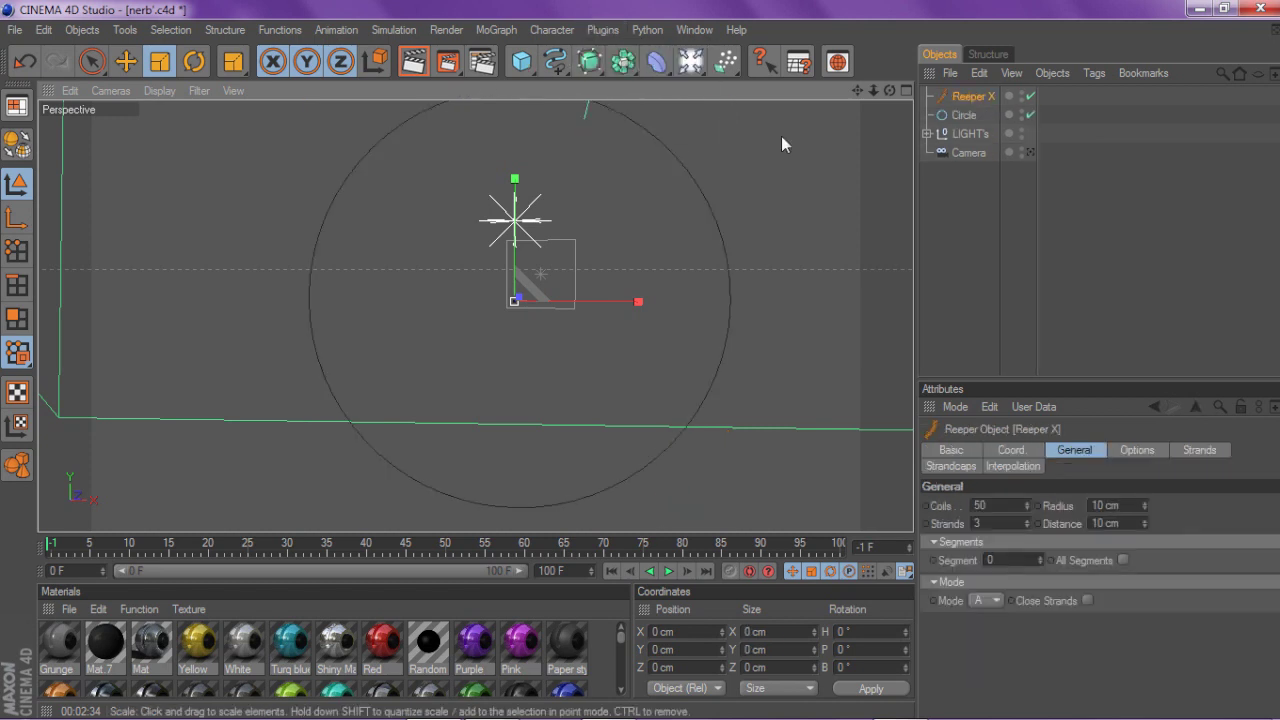
{"action": "left_click", "coordinate": [964, 117]}
{"action": "left_click_drag", "start_coordinate": [966, 118], "coordinate": [966, 99]}
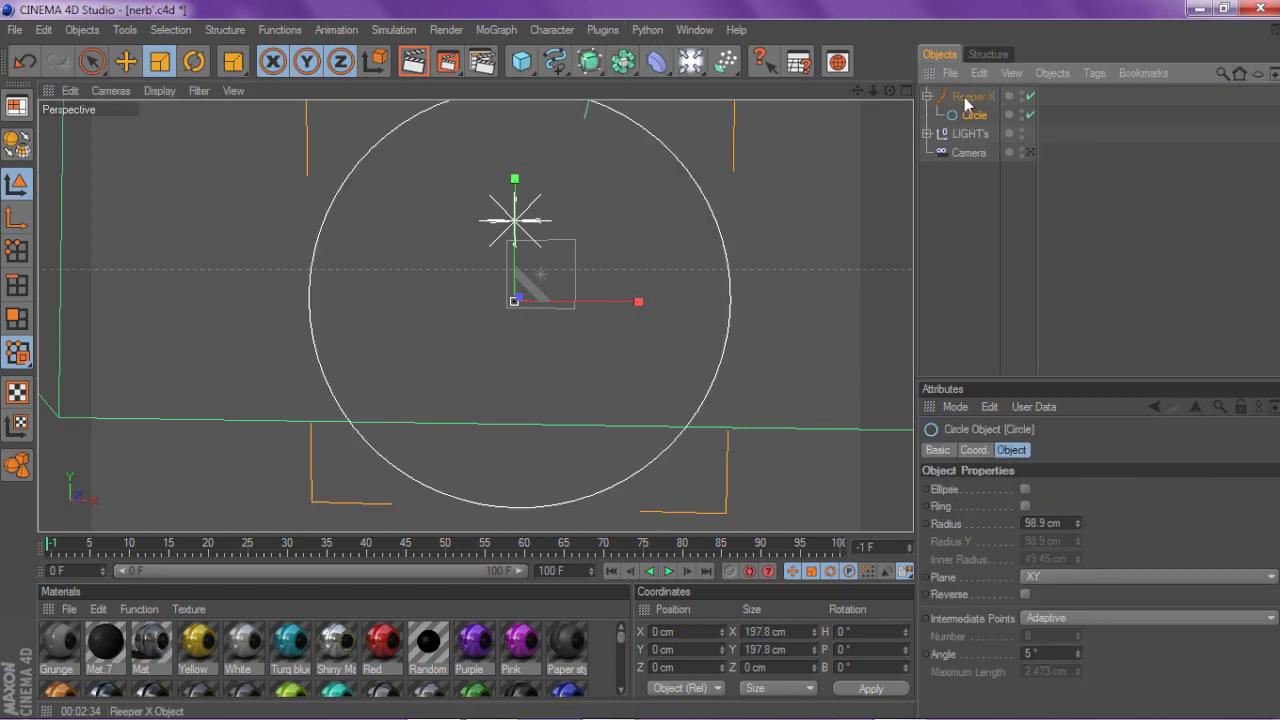
Set the Reeper X rope to 2 strands with a radius of 2 cm and a distance of 2 cm.
{"action": "left_click", "coordinate": [968, 97]}
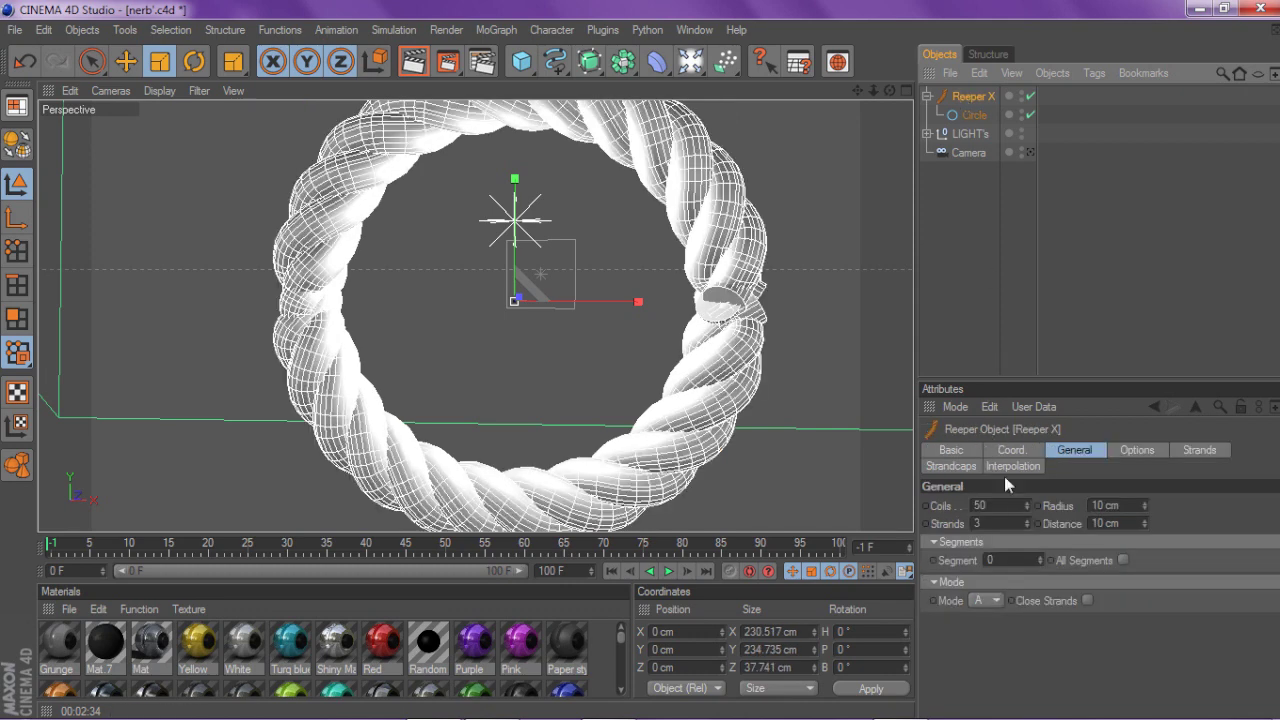
{"action": "double_click", "coordinate": [1005, 523]}
{"action": "type", "text": "2"}
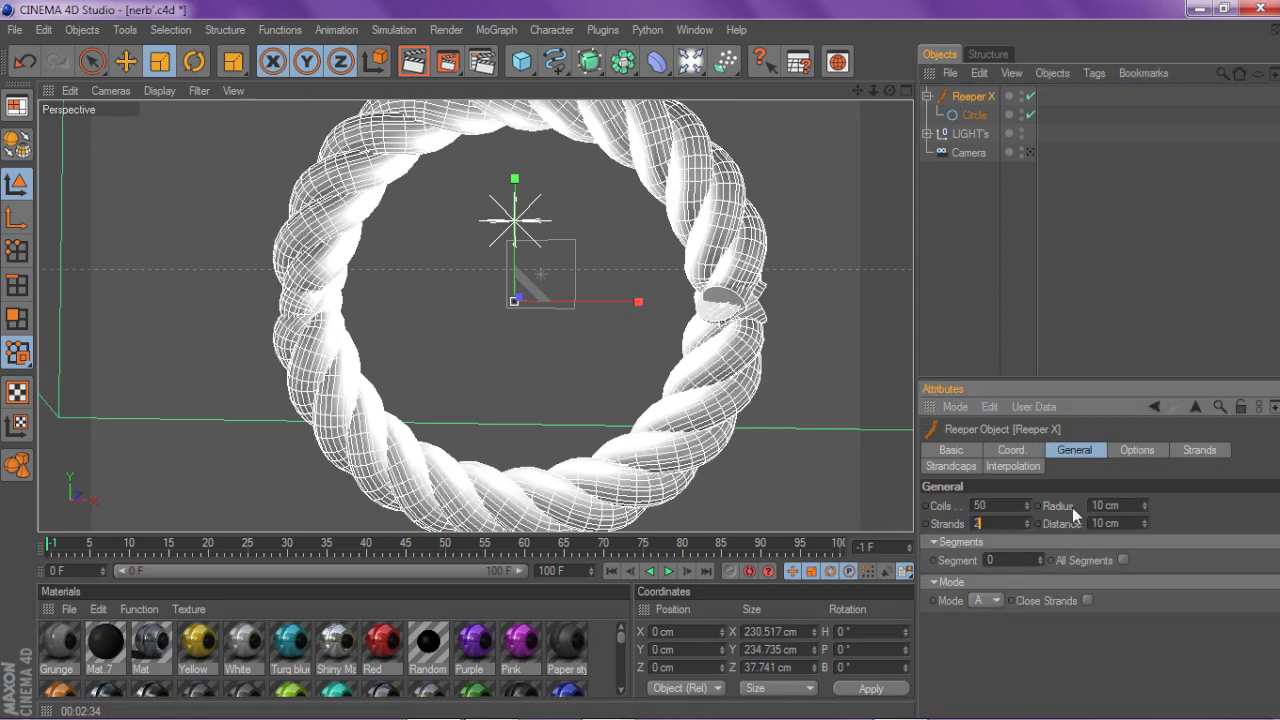
{"action": "double_click", "coordinate": [1124, 506]}
{"action": "type", "text": "2"}
{"action": "key", "text": "Tab"}
{"action": "type", "text": "2"}
{"action": "key", "text": "Return"}
{"action": "scroll", "coordinate": [796, 250], "scroll_direction": "up", "scroll_amount": 3}
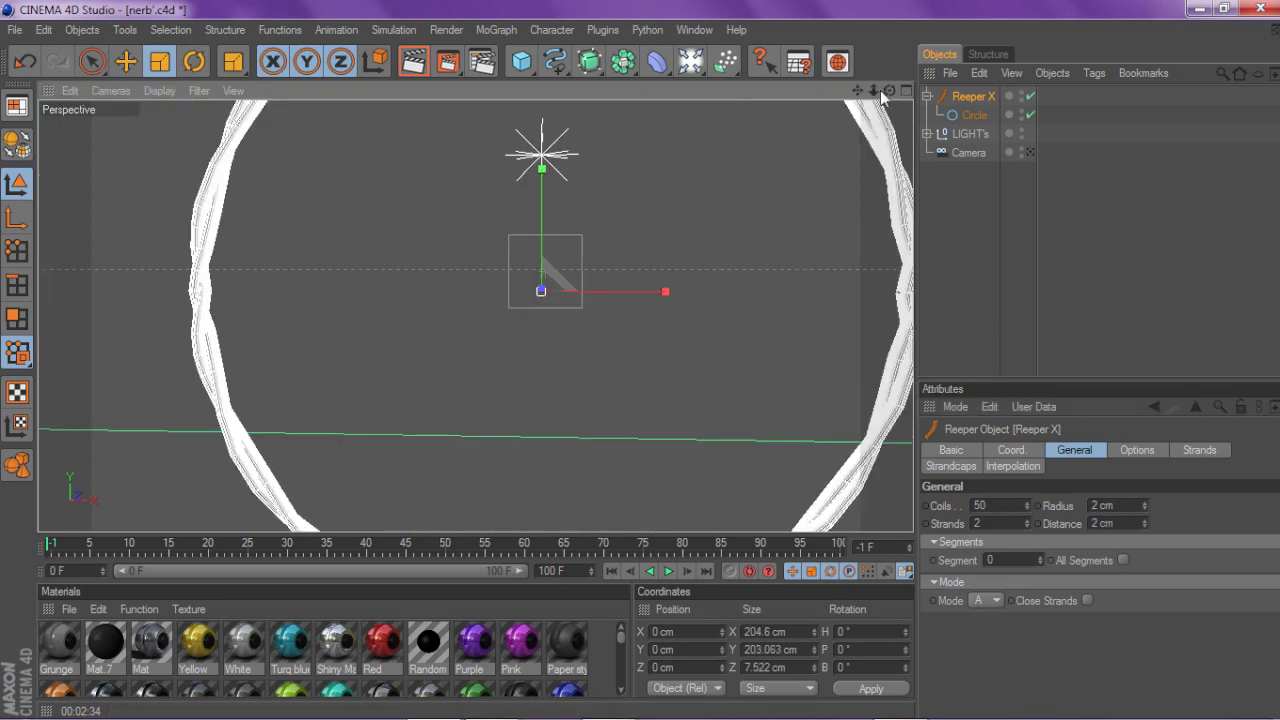
Inspect the twisted ring, collapse the Reeper X hierarchy and hide the rope in the viewport.
{"action": "left_click_drag", "start_coordinate": [889, 90], "coordinate": [583, 212]}
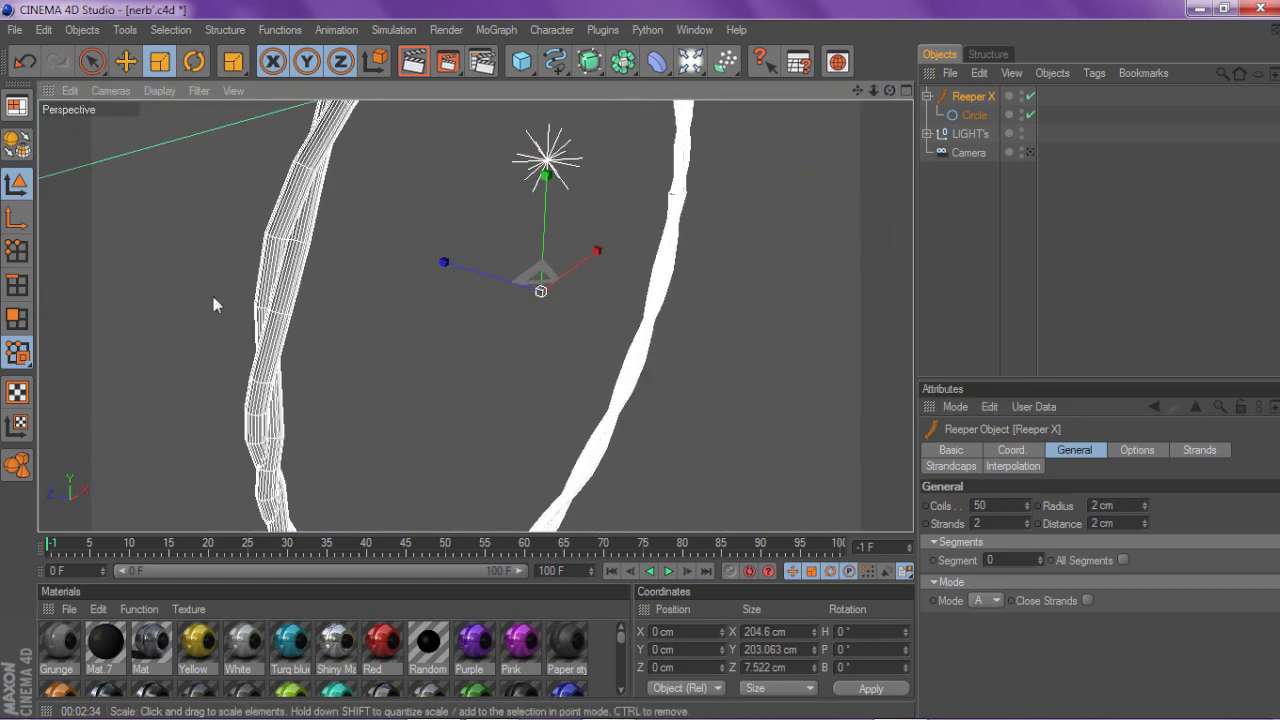
{"action": "mouse_move", "coordinate": [889, 90]}
{"action": "left_mouse_down"}
{"action": "mouse_move", "coordinate": [560, 105]}
{"action": "mouse_move", "coordinate": [540, 175]}
{"action": "mouse_move", "coordinate": [700, 225]}
{"action": "mouse_move", "coordinate": [880, 135]}
{"action": "mouse_move", "coordinate": [760, 15]}
{"action": "mouse_move", "coordinate": [889, 90]}
{"action": "left_mouse_up"}
{"action": "scroll", "coordinate": [890, 118], "scroll_direction": "down", "scroll_amount": 3}
{"action": "left_click", "coordinate": [927, 96]}
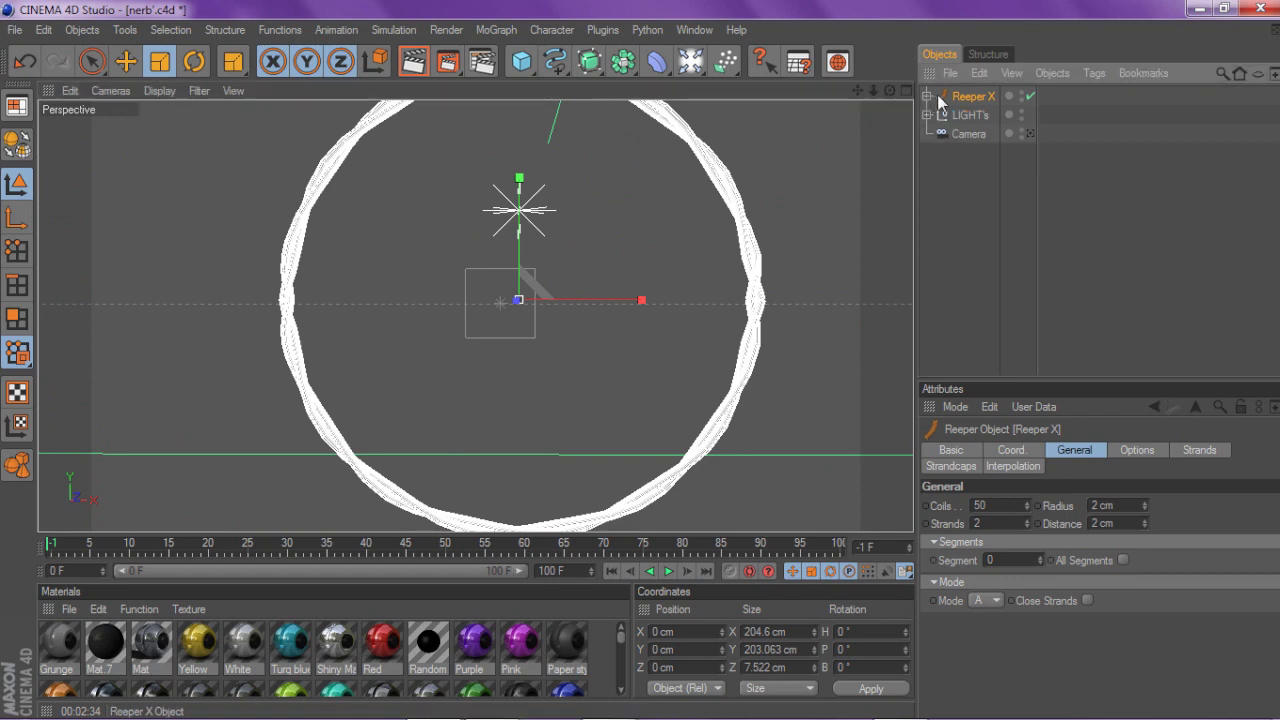
{"action": "left_click", "coordinate": [1021, 93]}
{"action": "left_click", "coordinate": [977, 177]}
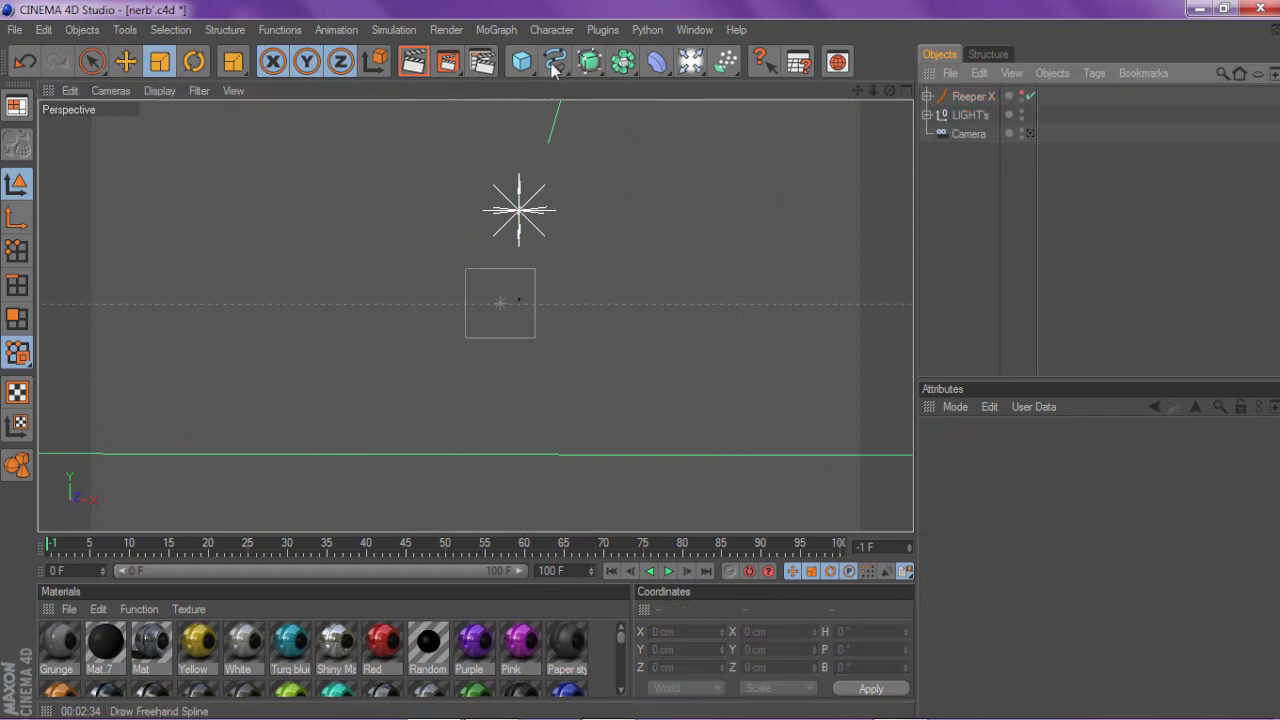
Add a six-sided n-Side spline and scale it down to a radius of about 40 cm.
{"action": "left_click_drag", "start_coordinate": [552, 65], "coordinate": [800, 182]}
{"action": "scroll", "coordinate": [536, 172], "scroll_direction": "down", "scroll_amount": 2}
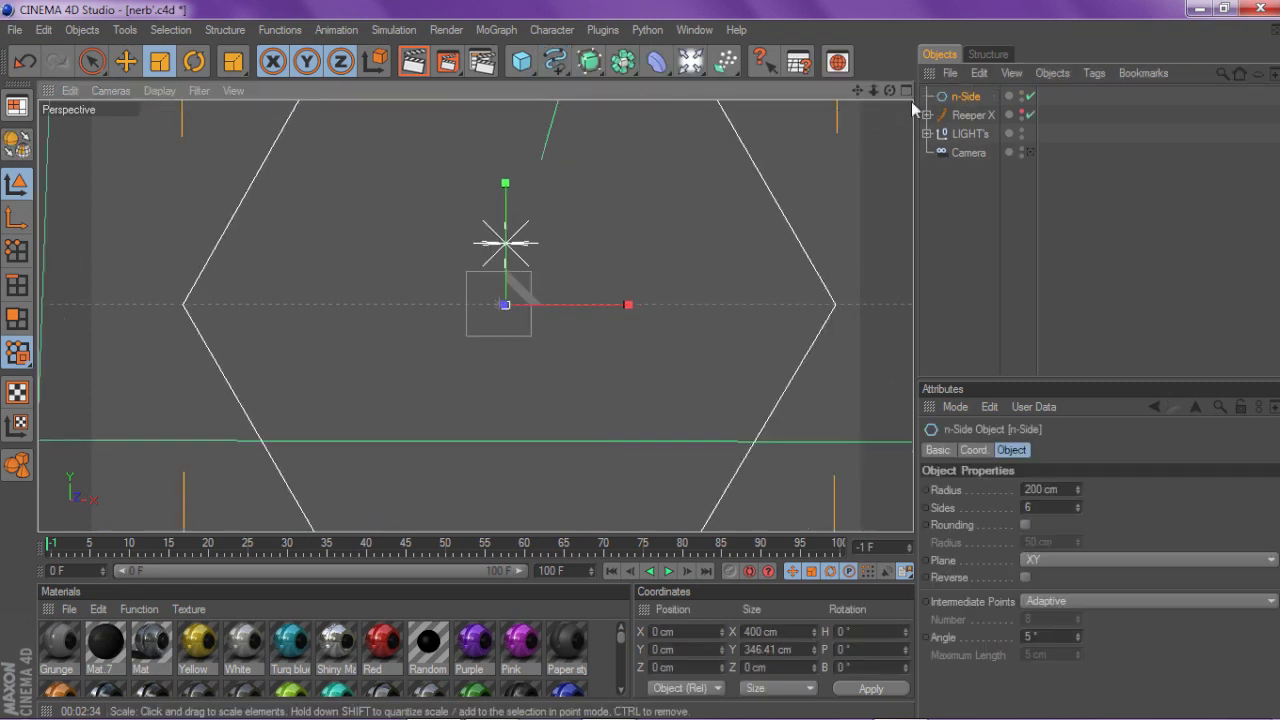
{"action": "left_click_drag", "start_coordinate": [700, 250], "coordinate": [432, 250]}
{"action": "scroll", "coordinate": [740, 256], "scroll_direction": "up", "scroll_amount": 6}
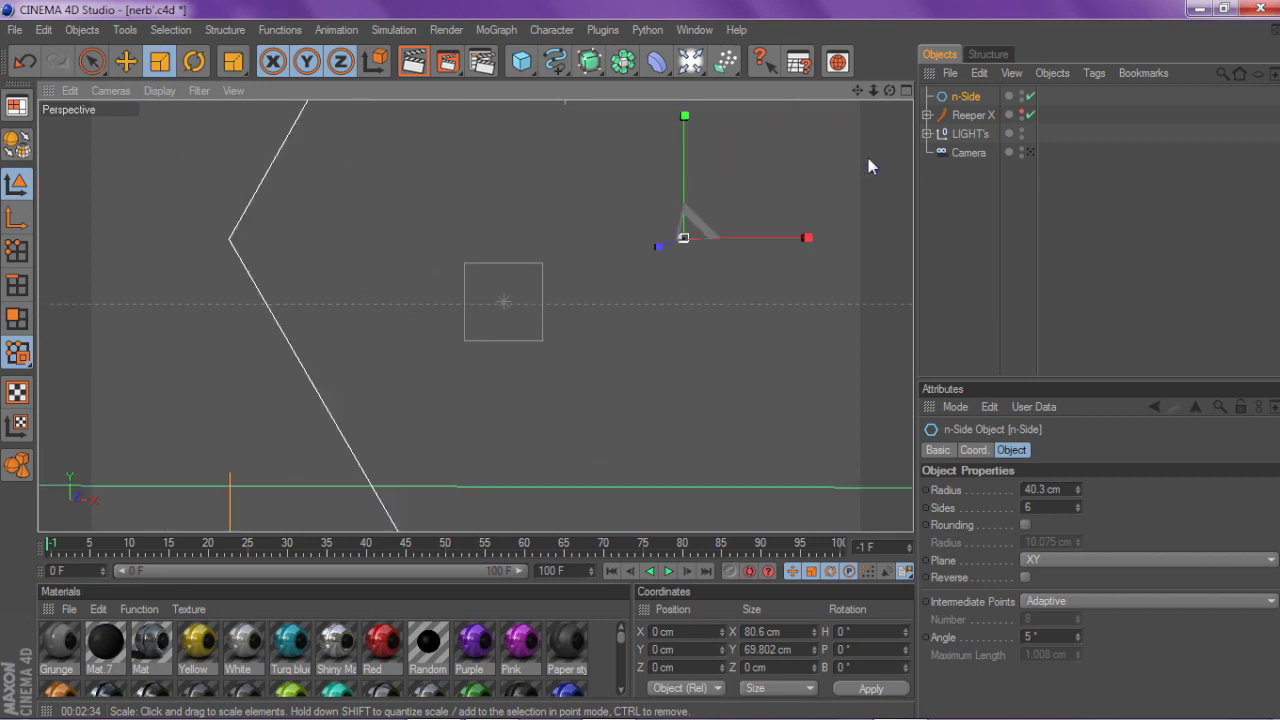
{"action": "scroll", "coordinate": [868, 157], "scroll_direction": "down", "scroll_amount": 3}
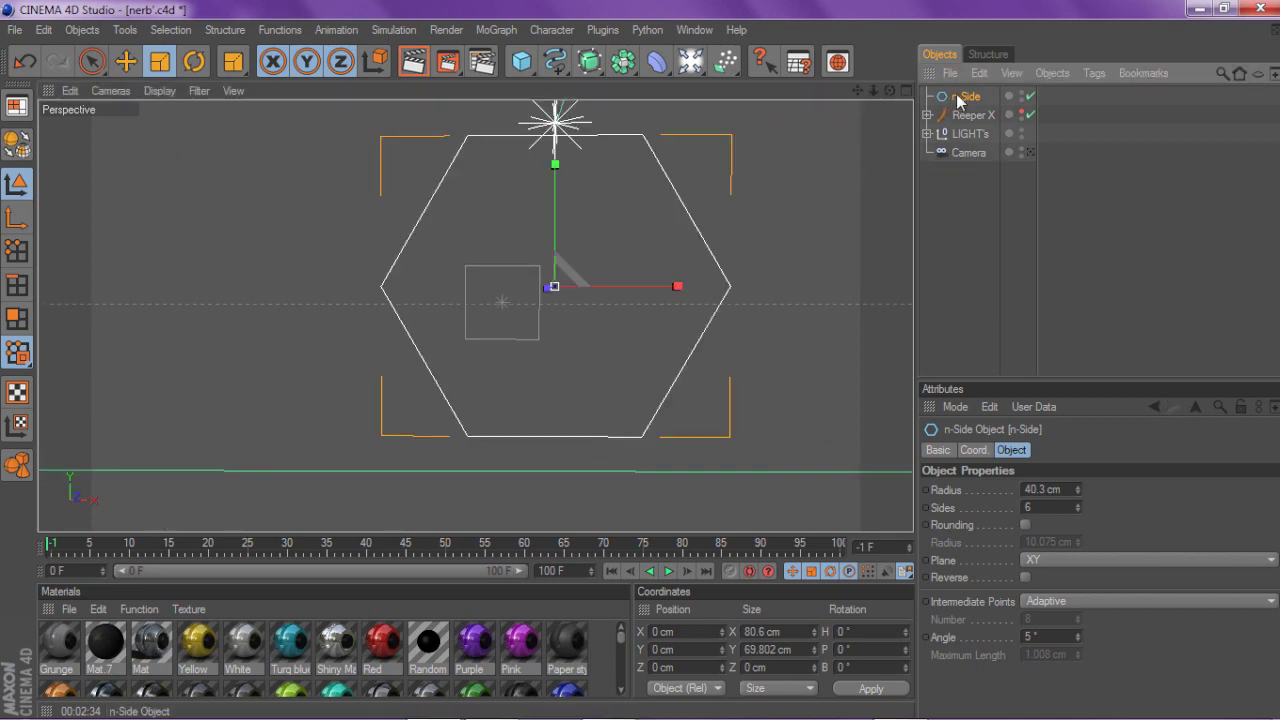
Convert the n-Side to an editable spline and switch to point editing.
{"action": "key", "text": "c"}
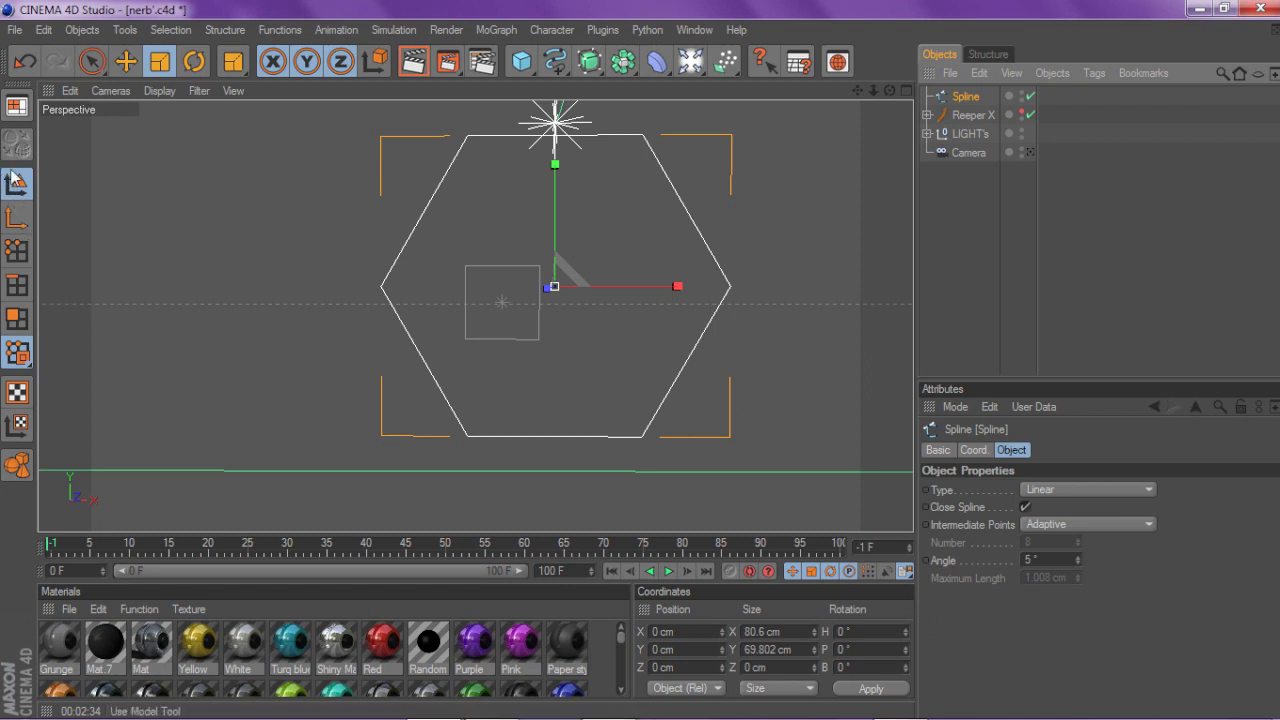
{"action": "left_click", "coordinate": [17, 250]}
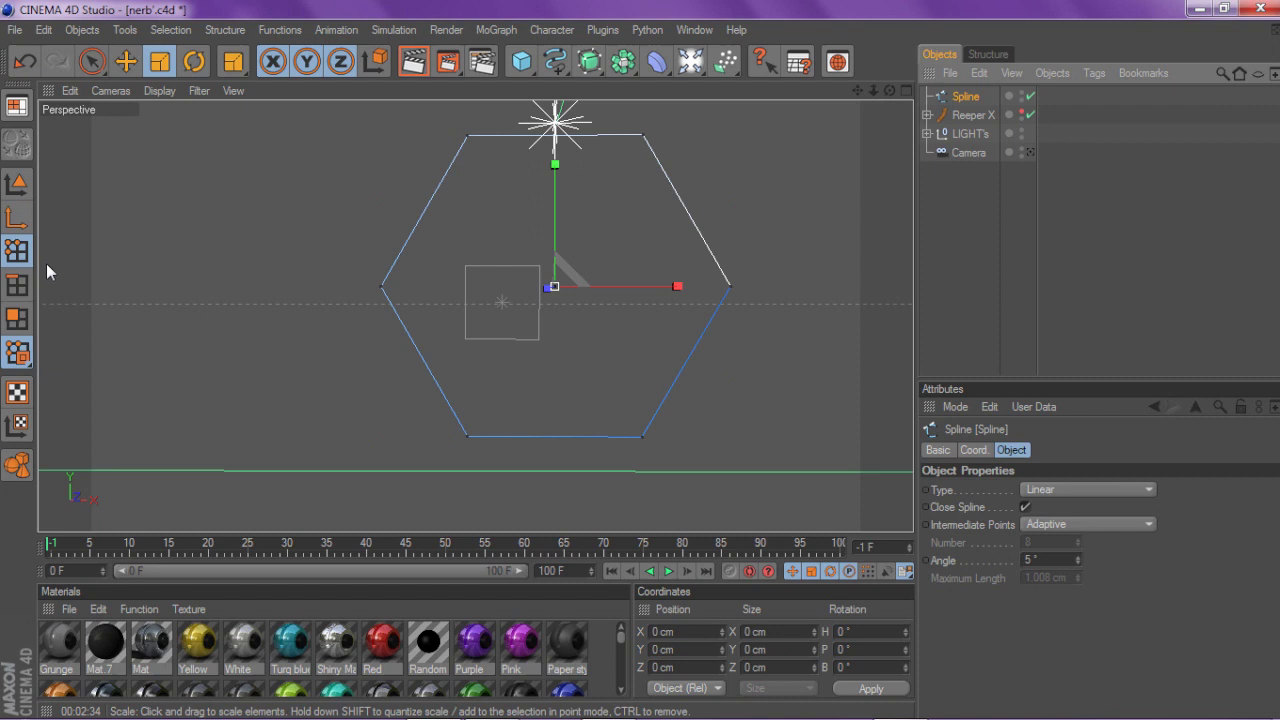
{"action": "scroll", "coordinate": [740, 262], "scroll_direction": "up", "scroll_amount": 3}
{"action": "scroll", "coordinate": [805, 150], "scroll_direction": "down", "scroll_amount": 2}
{"action": "left_click_drag", "start_coordinate": [857, 91], "coordinate": [791, 128]}
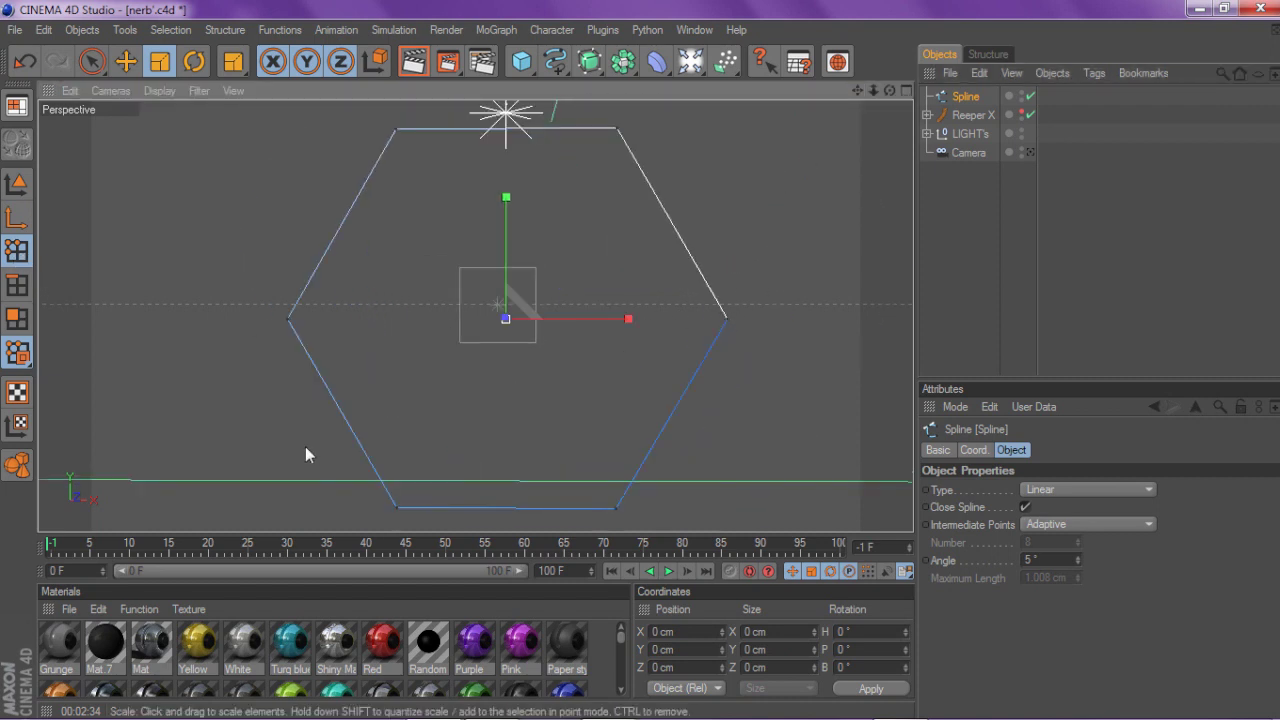
Cut one extra point on either side of the hexagon's +X corner with the Knife, and turn off Close Spline.
{"action": "left_click", "coordinate": [726, 320]}
{"action": "left_click", "coordinate": [617, 128]}
{"action": "left_click", "coordinate": [397, 128]}
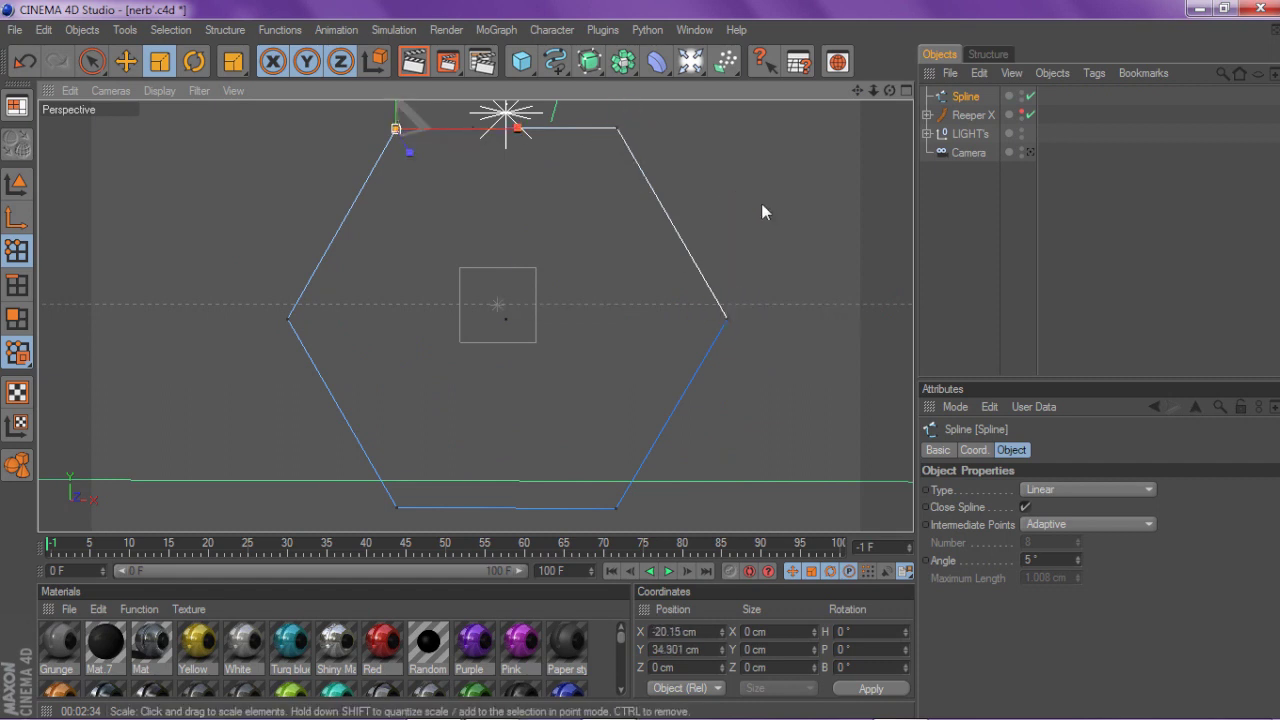
{"action": "right_click", "coordinate": [827, 378]}
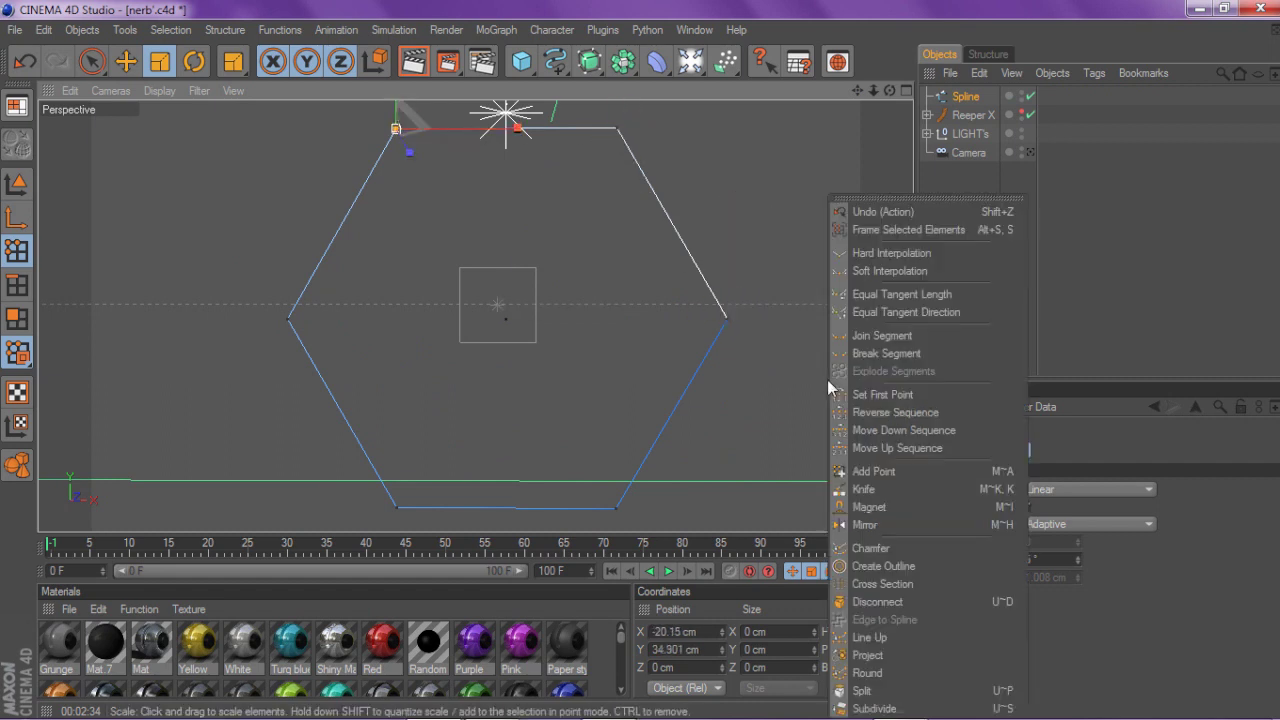
{"action": "left_click", "coordinate": [860, 409]}
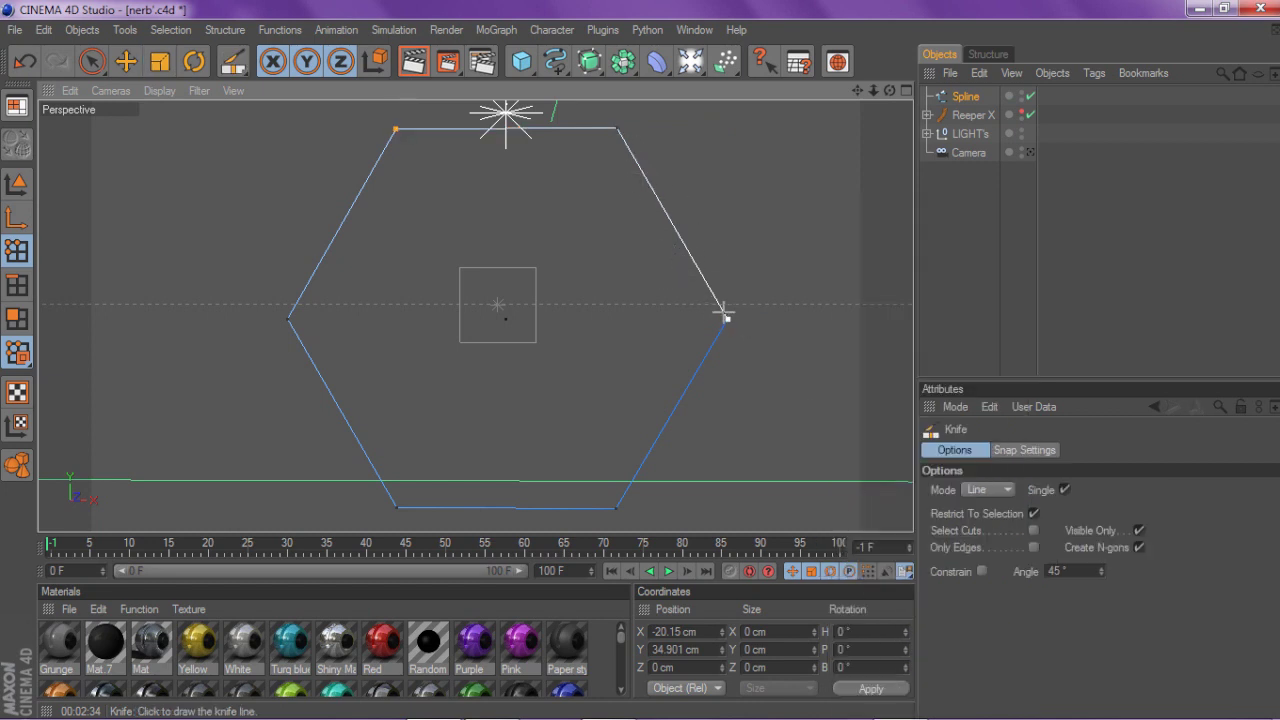
{"action": "left_click_drag", "start_coordinate": [628, 277], "coordinate": [793, 205]}
{"action": "left_click_drag", "start_coordinate": [654, 351], "coordinate": [805, 476]}
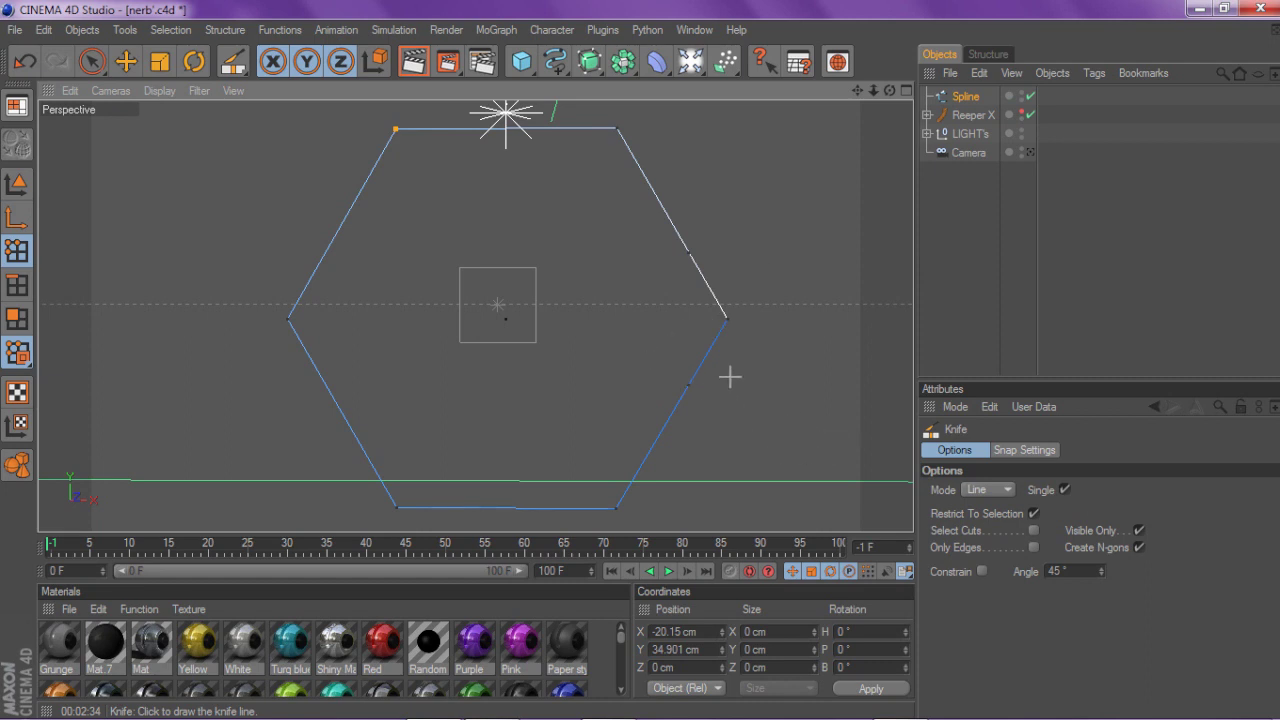
{"action": "left_click", "coordinate": [960, 96]}
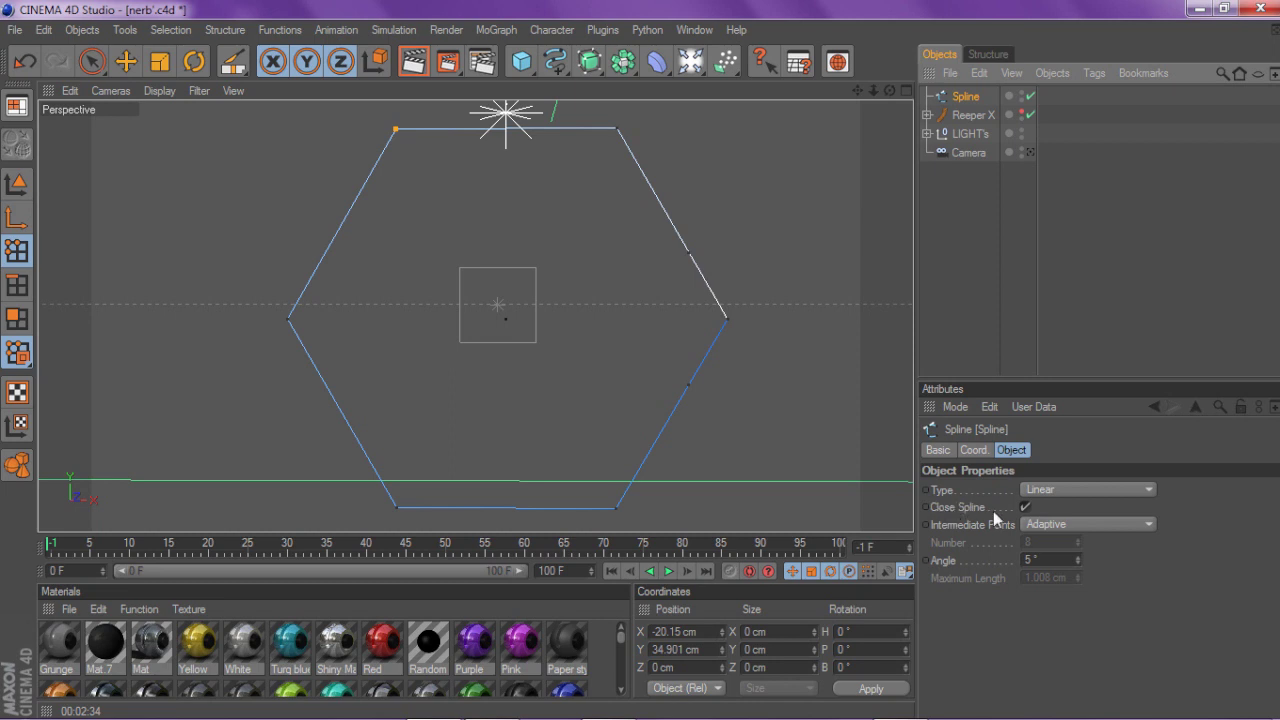
{"action": "left_click", "coordinate": [1024, 507]}
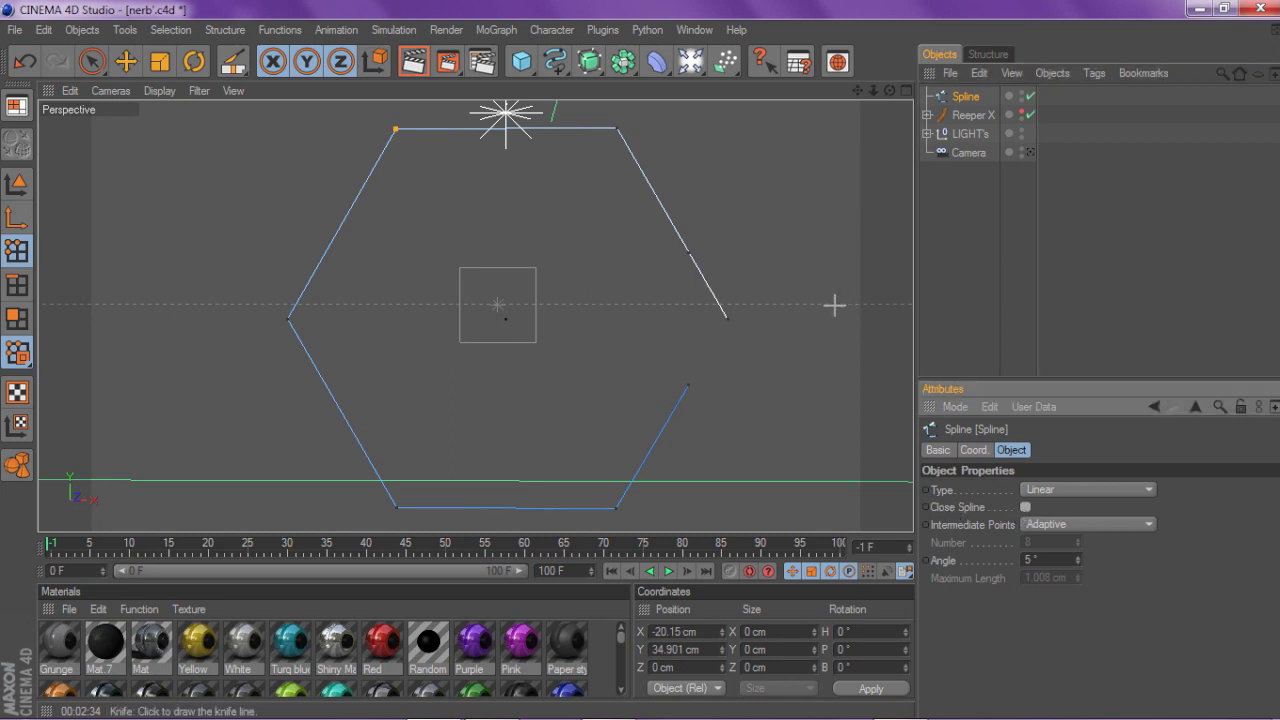
Activate the Move tool and select the open spline's end point at the hexagon's +X corner.
{"action": "left_click", "coordinate": [126, 62]}
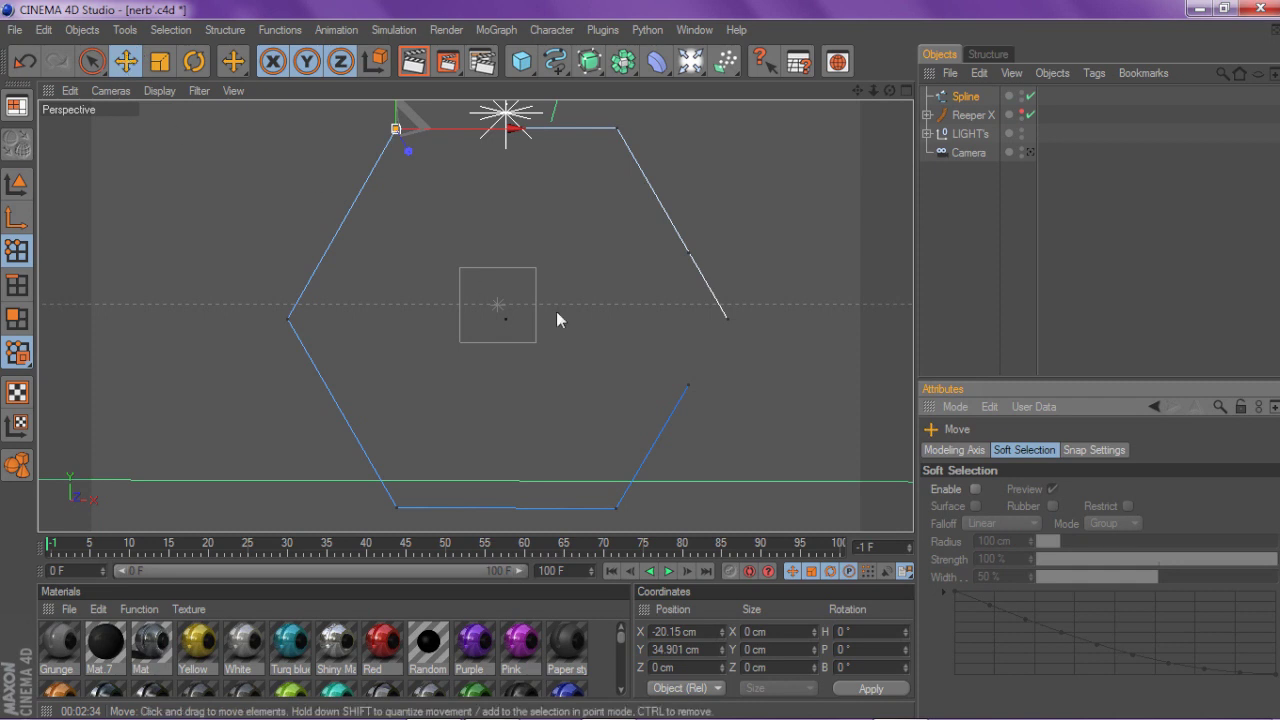
{"action": "left_click", "coordinate": [727, 318]}
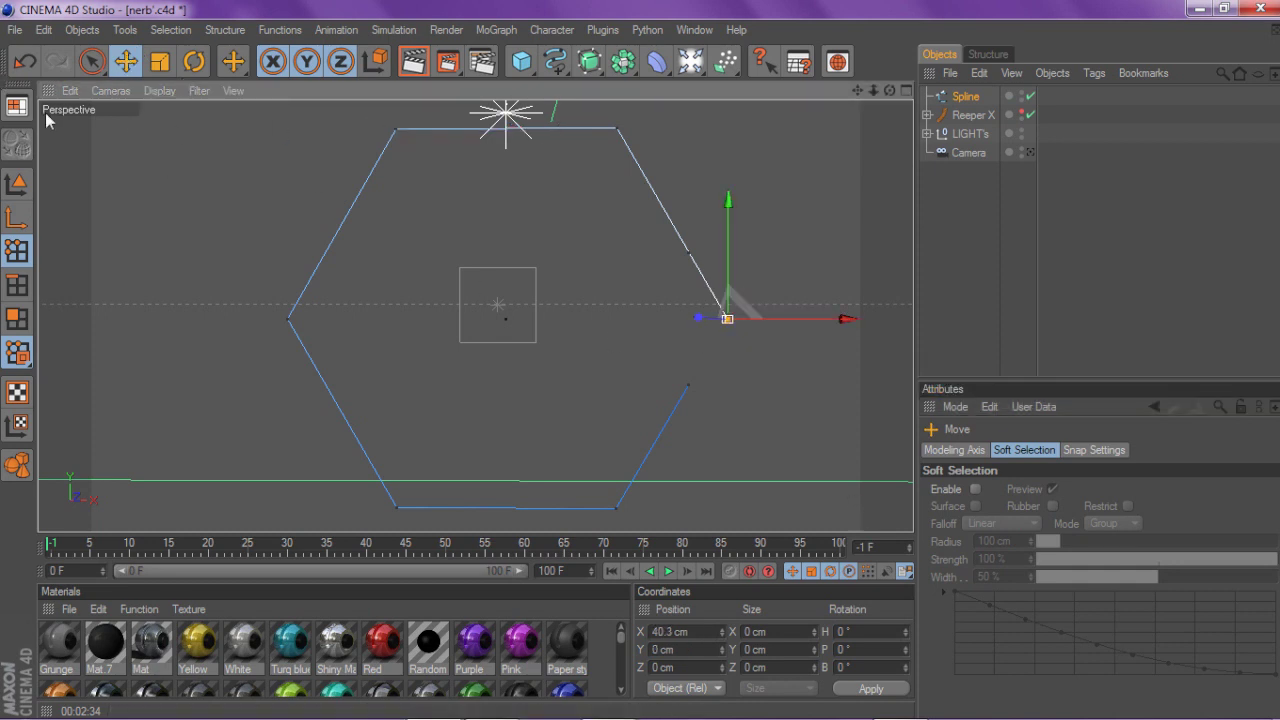
{"action": "scroll", "coordinate": [782, 191], "scroll_direction": "down", "scroll_amount": 3}
{"action": "left_click_drag", "start_coordinate": [887, 92], "coordinate": [695, 243]}
{"action": "left_click_drag", "start_coordinate": [643, 324], "coordinate": [686, 473]}
{"action": "left_click_drag", "start_coordinate": [889, 91], "coordinate": [1032, 92]}
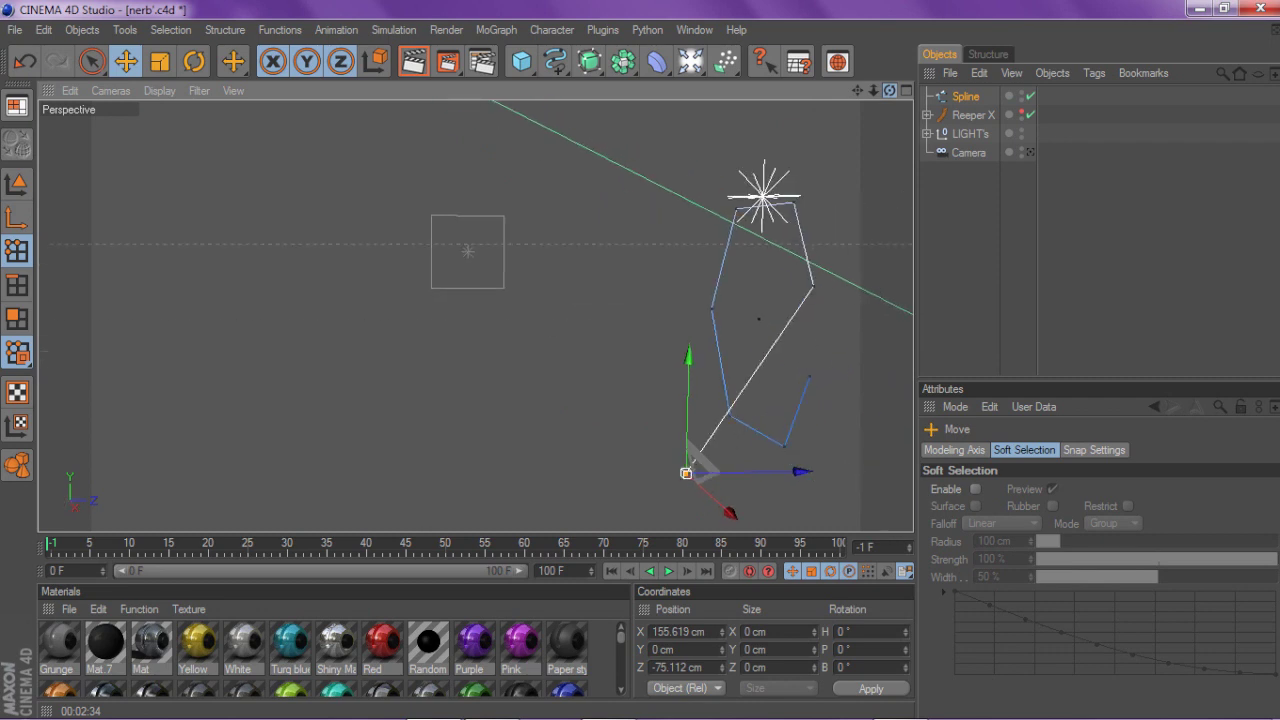
{"action": "key", "text": "ctrl+z"}
In the Front view, move the +X corner end point to about X 67, Y -35 cm and the other end point to about X 63, Y 34 cm.
{"action": "mouse_move", "coordinate": [887, 92]}
{"action": "left_mouse_down"}
{"action": "mouse_move", "coordinate": [1000, 92]}
{"action": "mouse_move", "coordinate": [1045, 112]}
{"action": "mouse_move", "coordinate": [852, 106]}
{"action": "mouse_move", "coordinate": [841, 120]}
{"action": "mouse_move", "coordinate": [883, 100]}
{"action": "left_mouse_up"}
{"action": "left_click", "coordinate": [903, 92]}
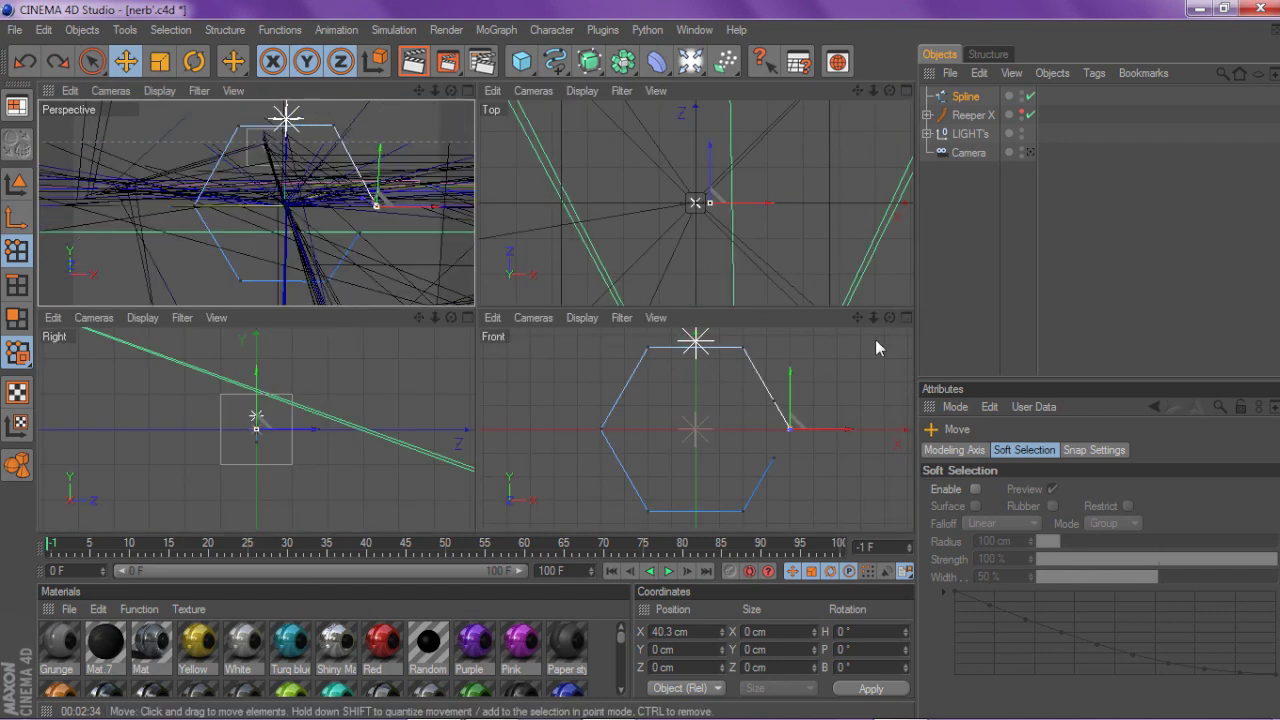
{"action": "left_click", "coordinate": [905, 317]}
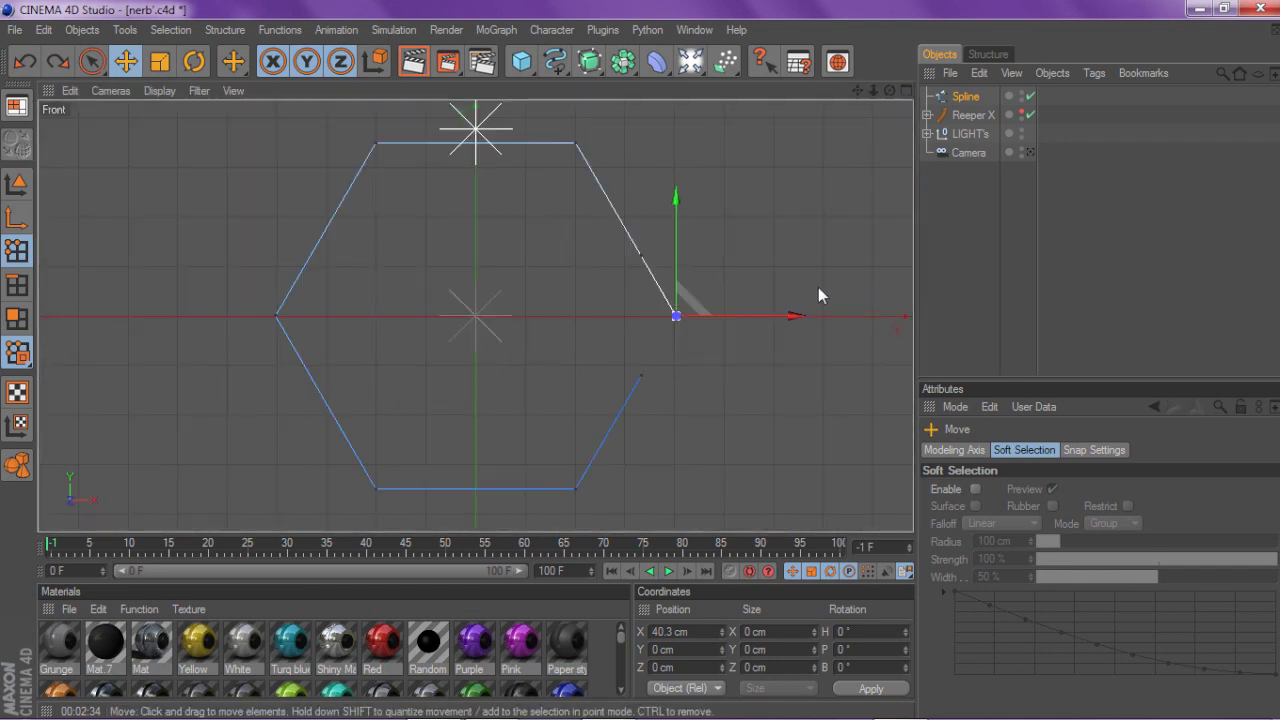
{"action": "left_click_drag", "start_coordinate": [695, 303], "coordinate": [909, 567]}
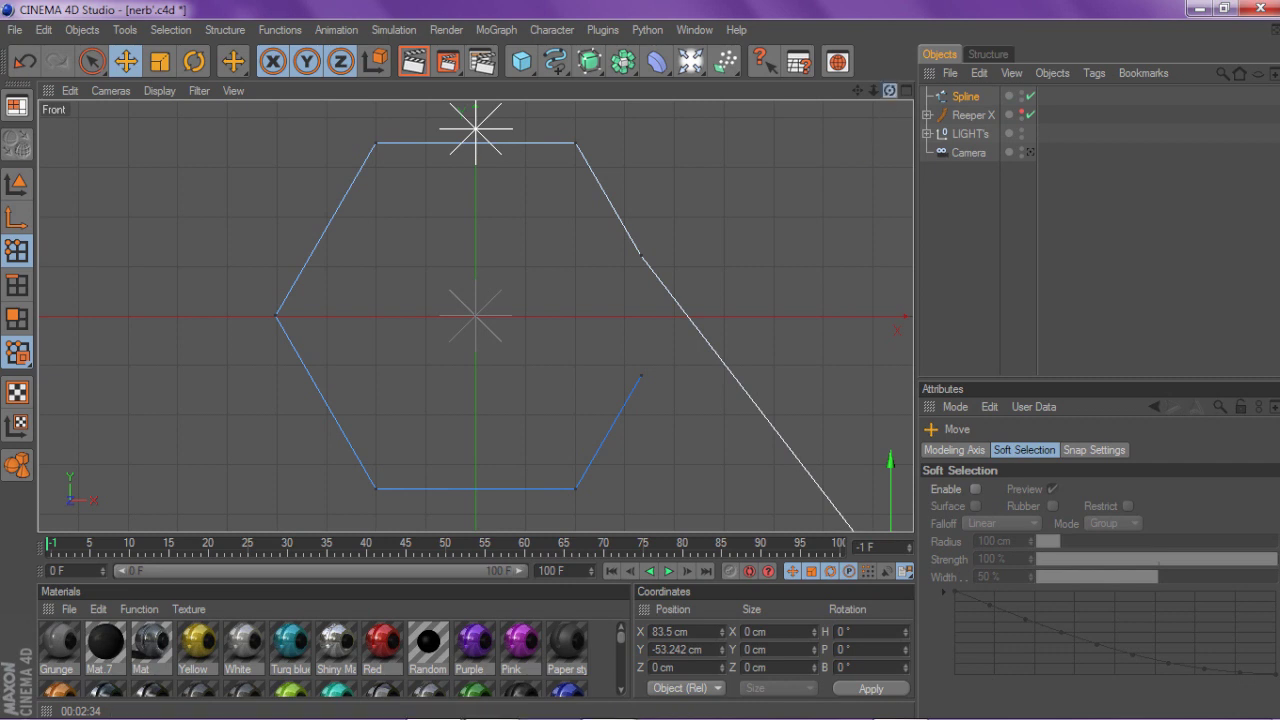
{"action": "left_click_drag", "start_coordinate": [724, 364], "coordinate": [808, 488]}
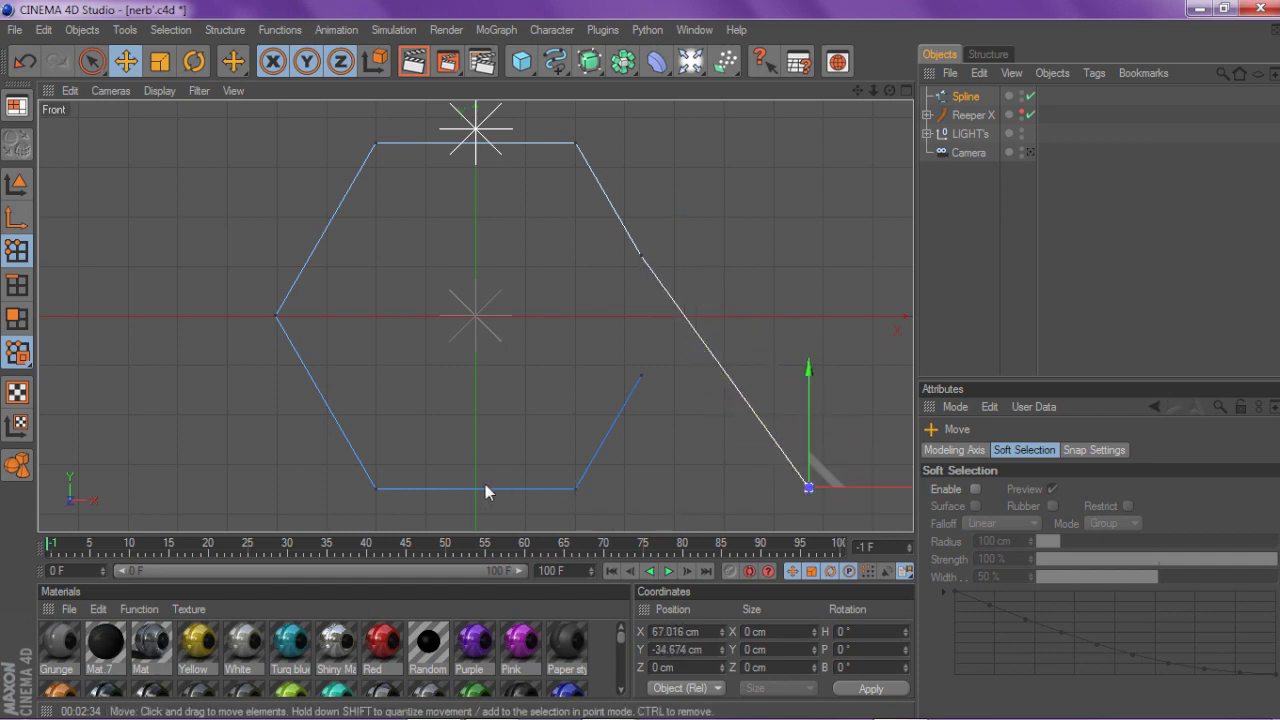
{"action": "left_click_drag", "start_coordinate": [696, 489], "coordinate": [696, 489]}
{"action": "left_click_drag", "start_coordinate": [641, 375], "coordinate": [787, 146]}
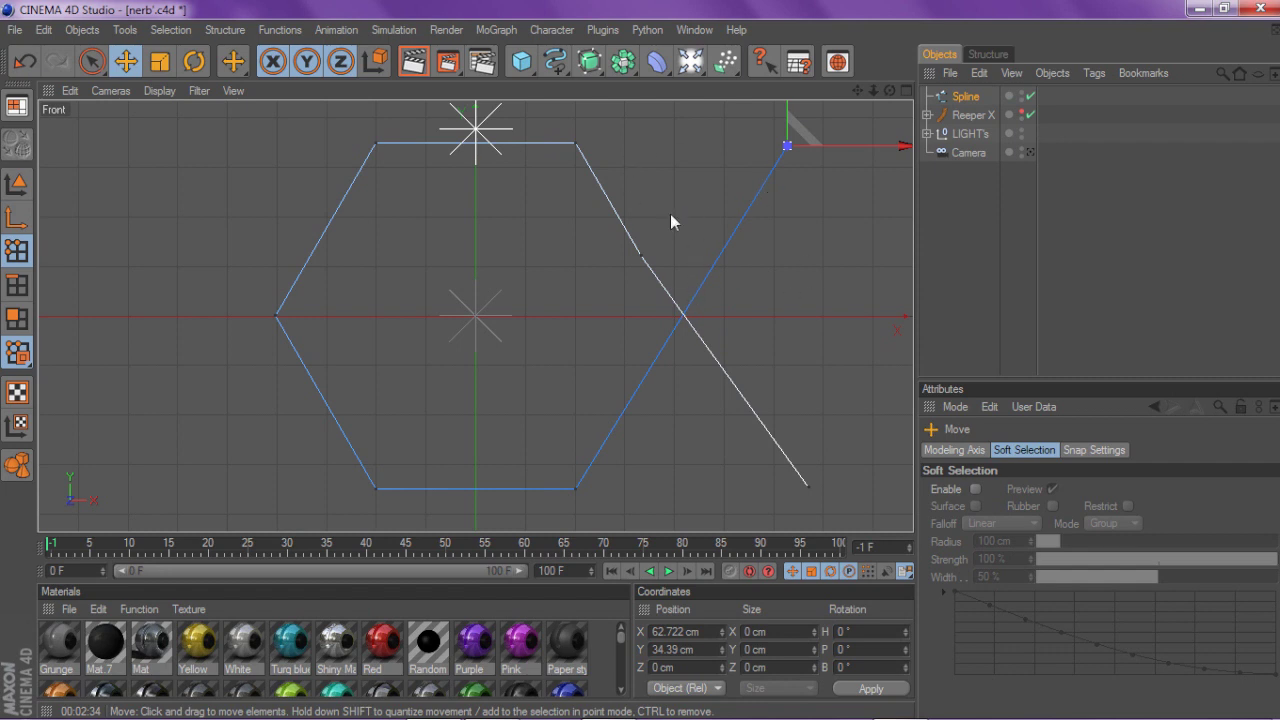
In the Perspective view, move the cut point on the hexagon's upper +X edge back along Z to -10 cm.
{"action": "left_click", "coordinate": [906, 89]}
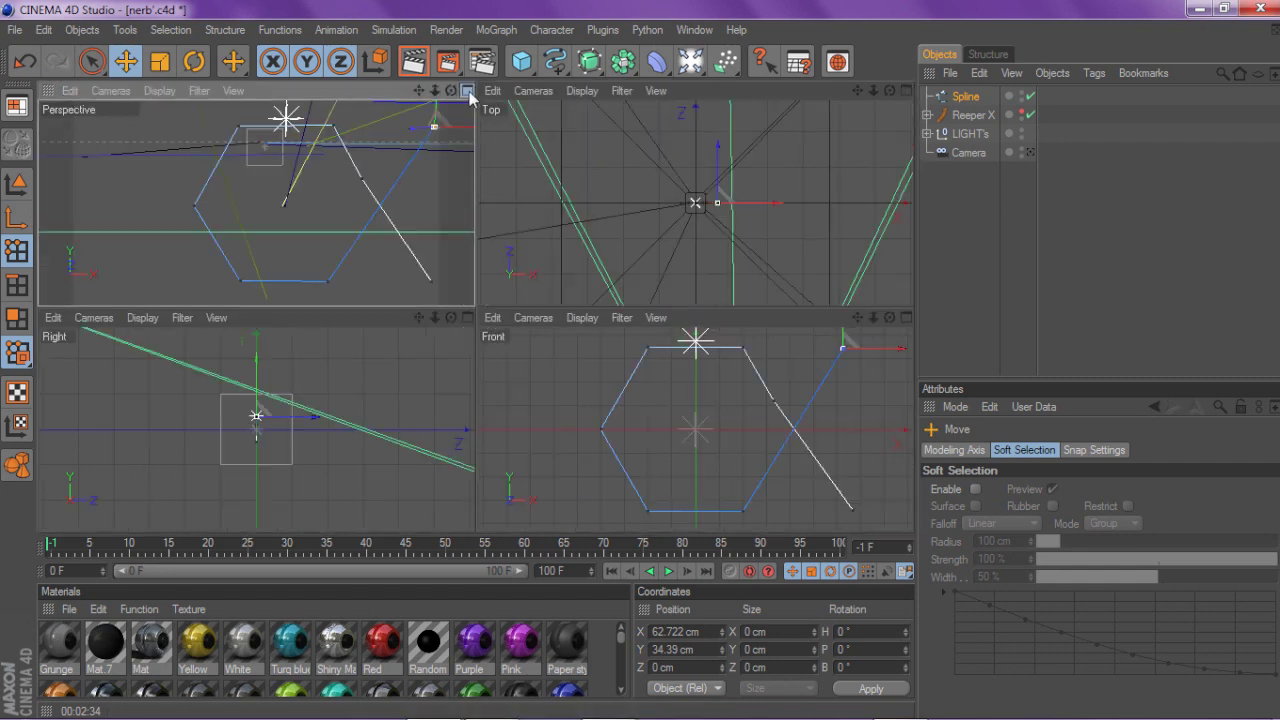
{"action": "left_click", "coordinate": [468, 90]}
{"action": "scroll", "coordinate": [856, 141], "scroll_direction": "up", "scroll_amount": 3}
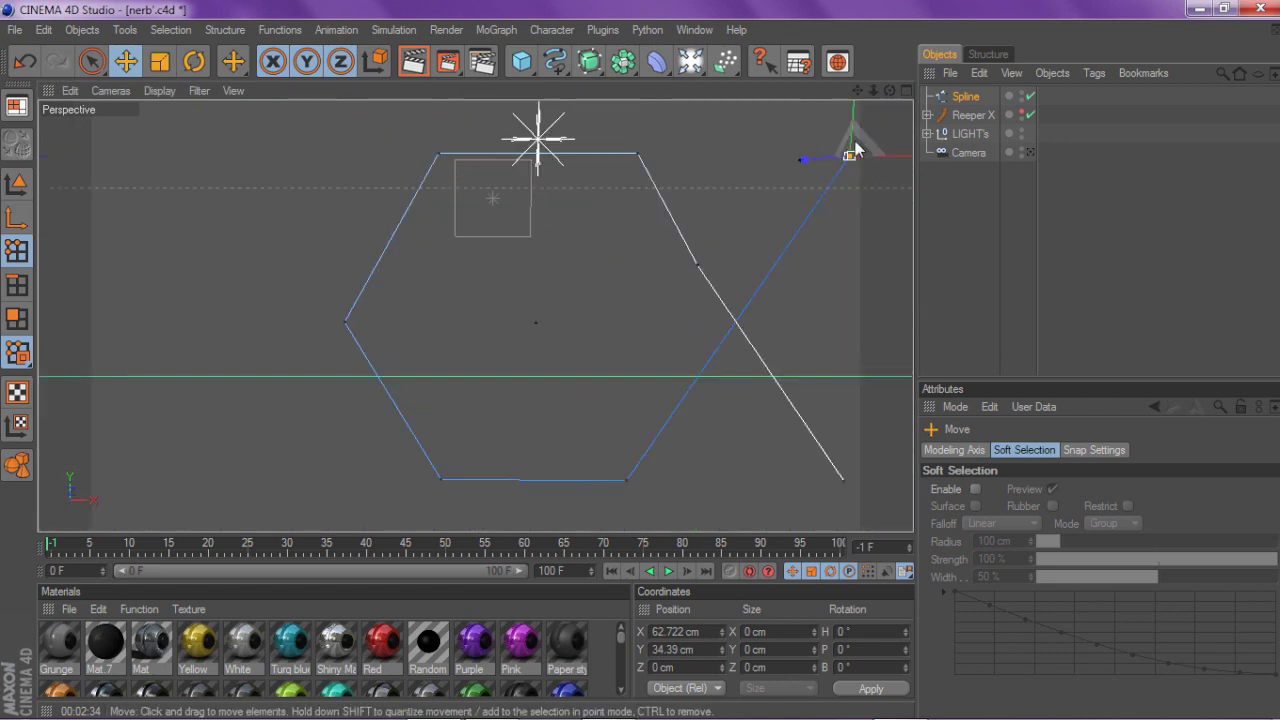
{"action": "left_click_drag", "start_coordinate": [889, 91], "coordinate": [940, 18]}
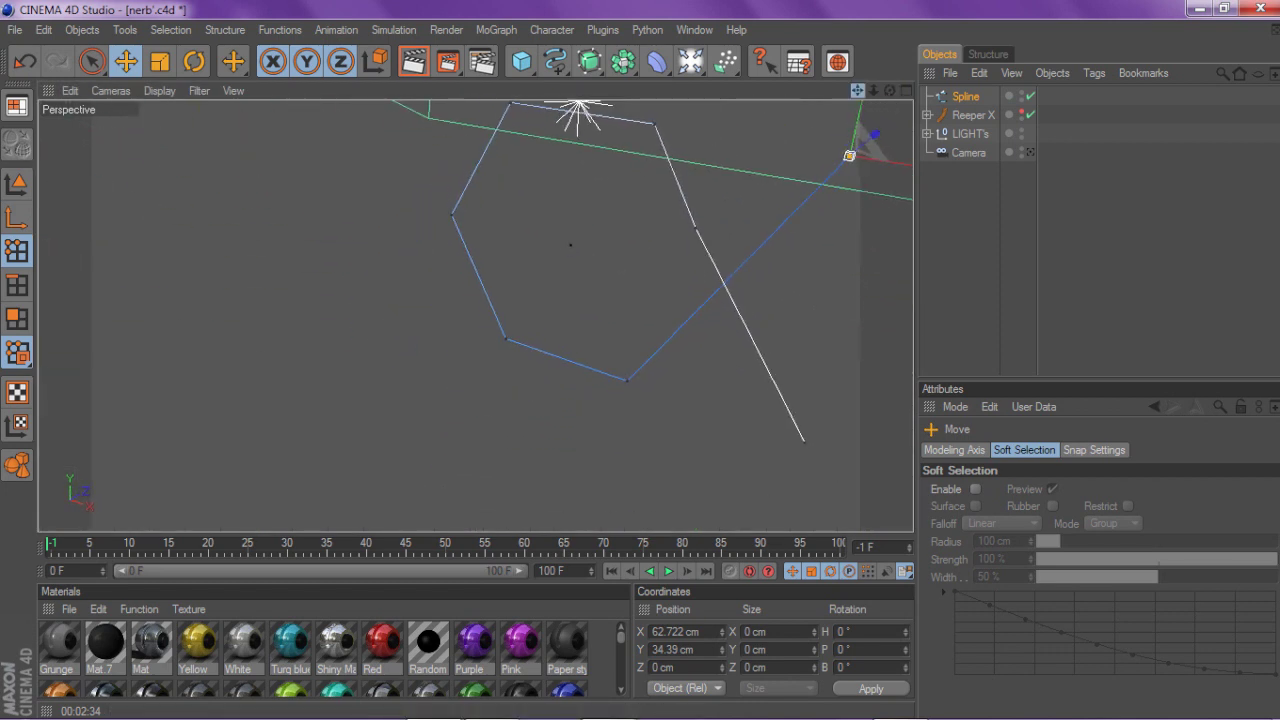
{"action": "left_click_drag", "start_coordinate": [857, 91], "coordinate": [767, 149]}
{"action": "scroll", "coordinate": [753, 258], "scroll_direction": "up", "scroll_amount": 4}
{"action": "scroll", "coordinate": [700, 262], "scroll_direction": "down", "scroll_amount": 3}
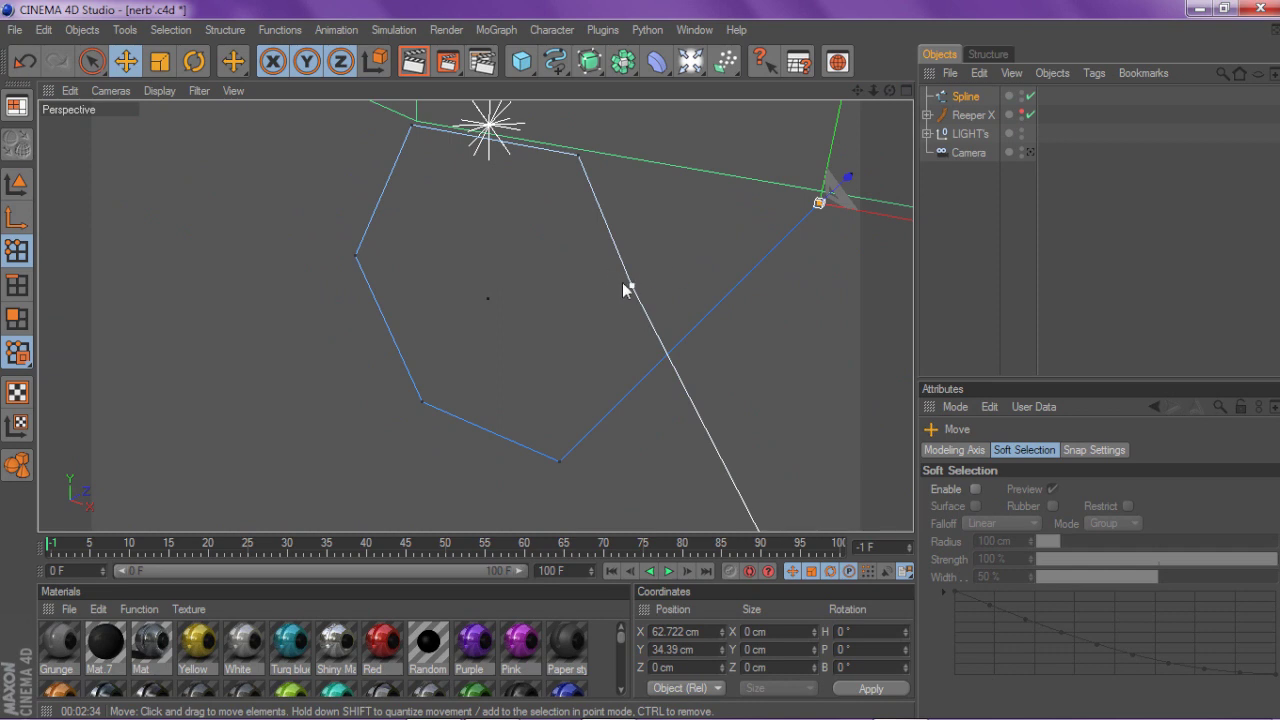
{"action": "left_click", "coordinate": [631, 285]}
{"action": "left_click_drag", "start_coordinate": [890, 92], "coordinate": [800, 96]}
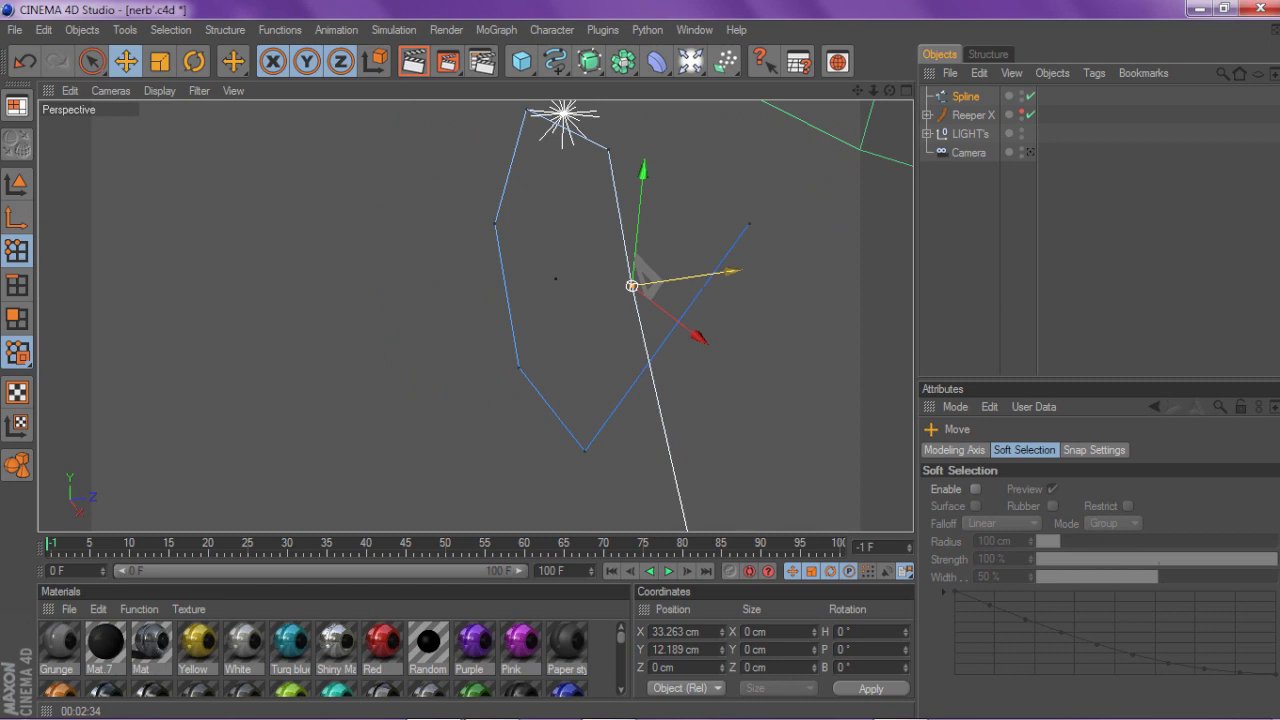
{"action": "left_click_drag", "start_coordinate": [632, 286], "coordinate": [585, 292]}
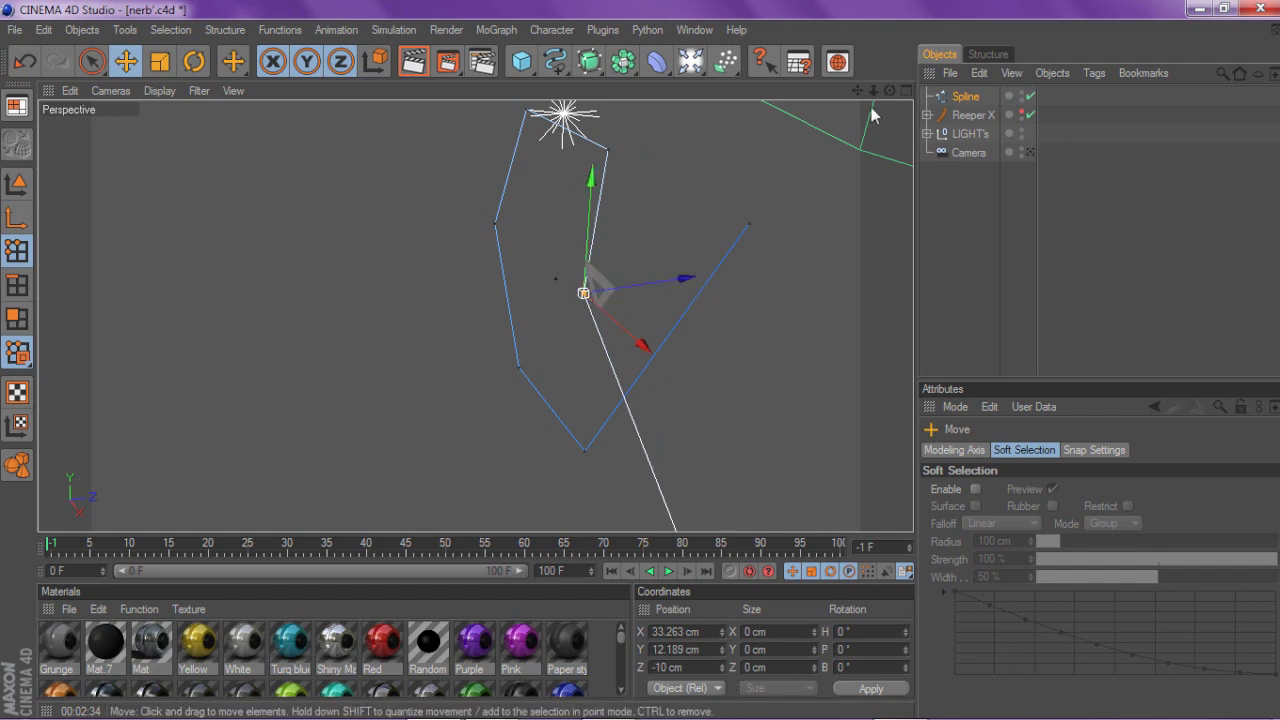
Move the hexagon's two upper corner points back along Z to -10 cm each.
{"action": "left_click_drag", "start_coordinate": [857, 90], "coordinate": [811, 178]}
{"action": "scroll", "coordinate": [811, 186], "scroll_direction": "up", "scroll_amount": 3}
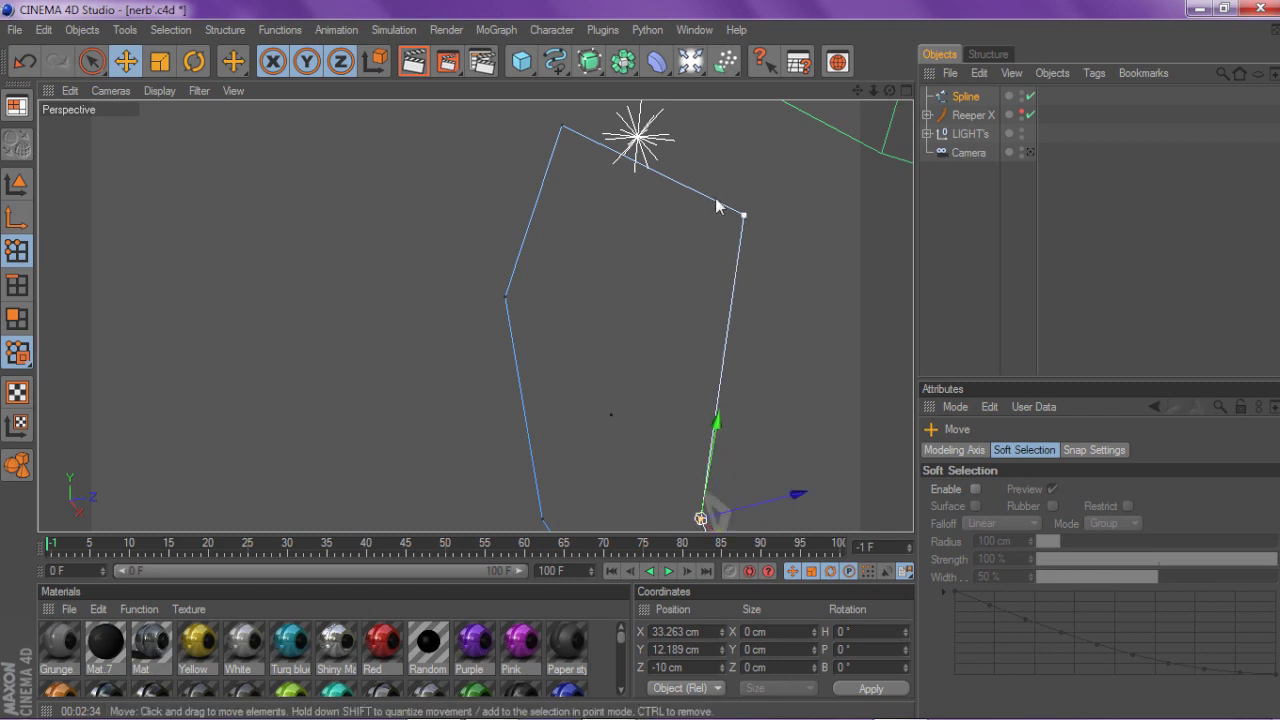
{"action": "left_click", "coordinate": [744, 215]}
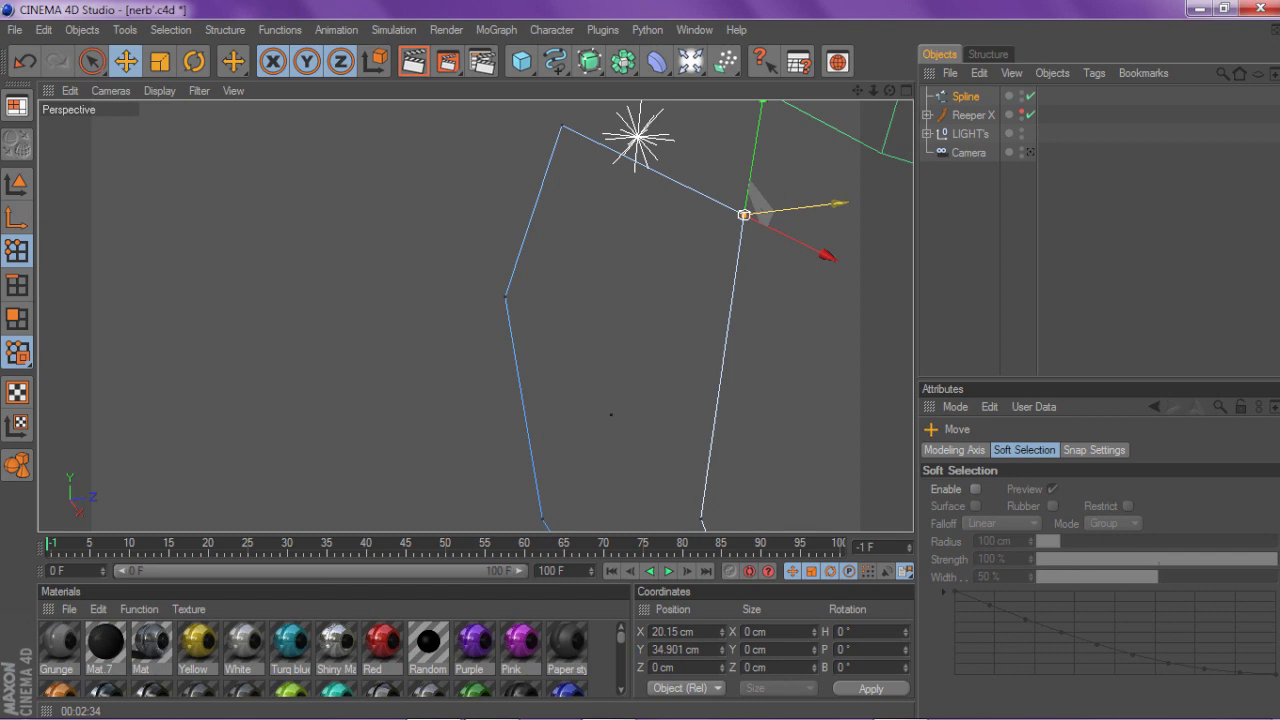
{"action": "left_click_drag", "start_coordinate": [834, 205], "coordinate": [740, 217]}
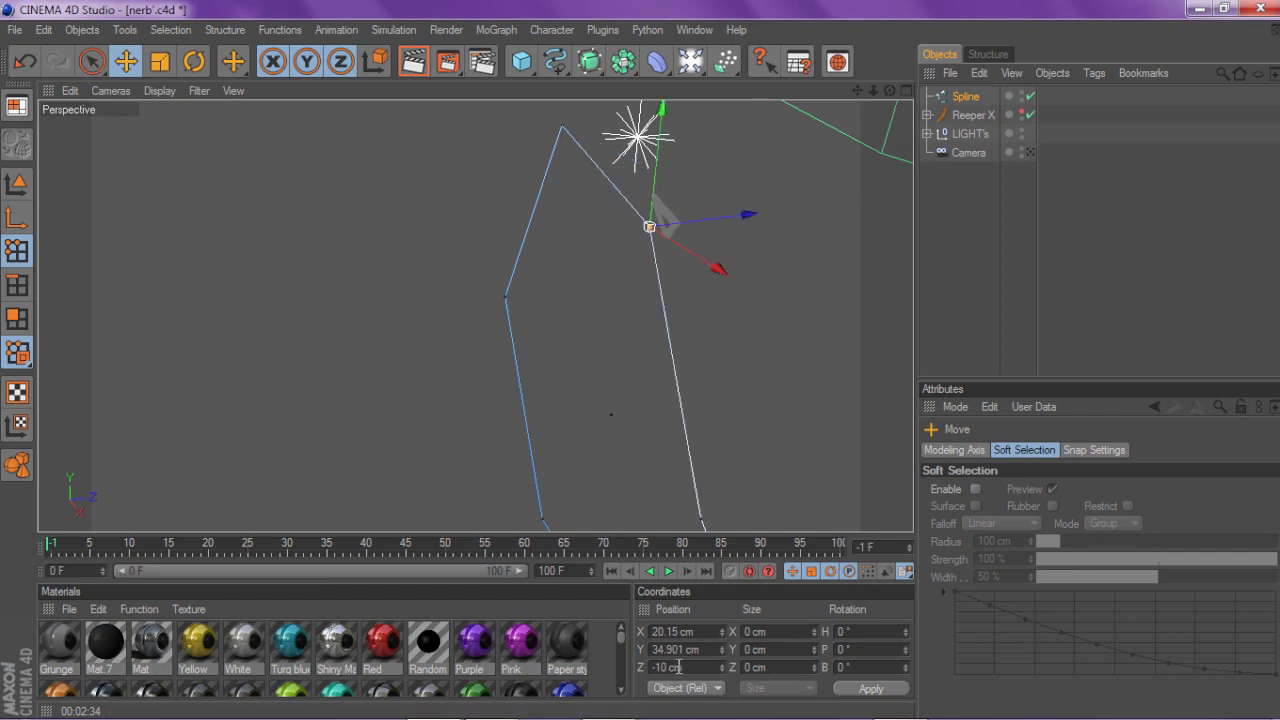
{"action": "left_click", "coordinate": [562, 125]}
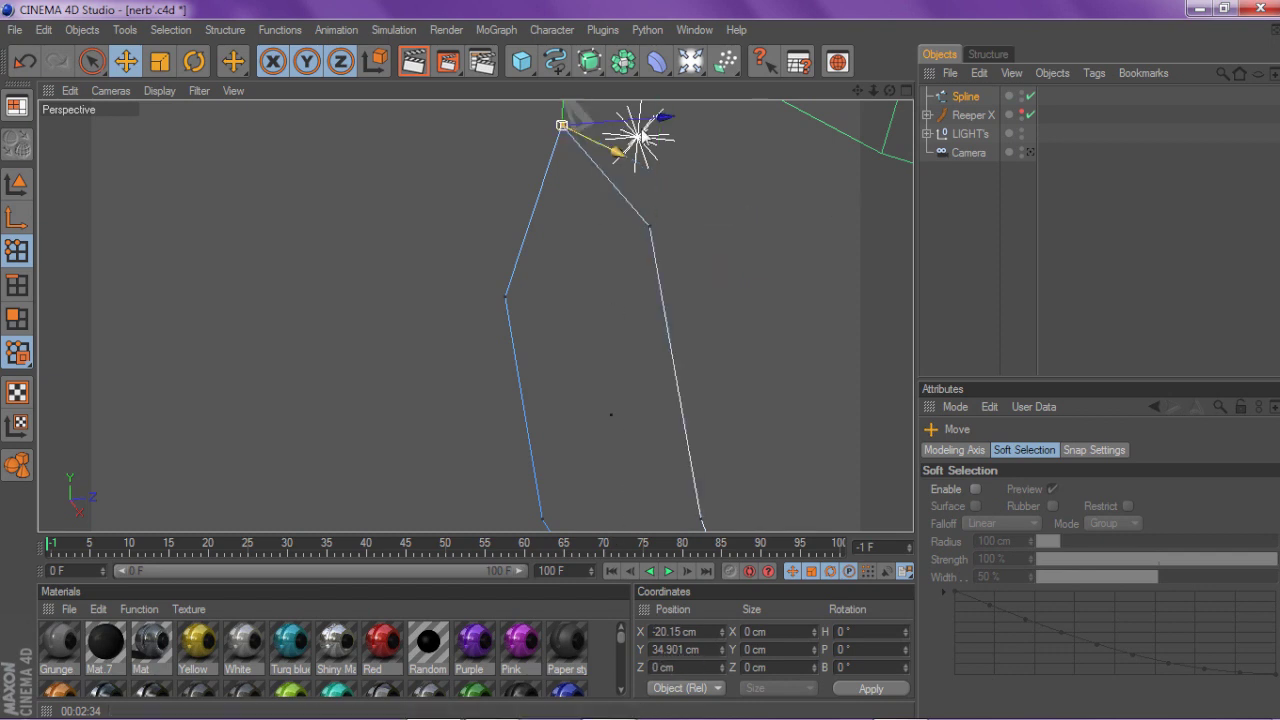
{"action": "left_click_drag", "start_coordinate": [654, 117], "coordinate": [590, 123]}
Examine the offset barb spline from several angles, both deselected and selected.
{"action": "scroll", "coordinate": [766, 278], "scroll_direction": "down", "scroll_amount": 4}
{"action": "left_click_drag", "start_coordinate": [766, 213], "coordinate": [850, 226], "text": "alt"}
{"action": "left_click_drag", "start_coordinate": [510, 224], "coordinate": [500, 180], "text": "alt"}
{"action": "left_click_drag", "start_coordinate": [889, 90], "coordinate": [805, 75]}
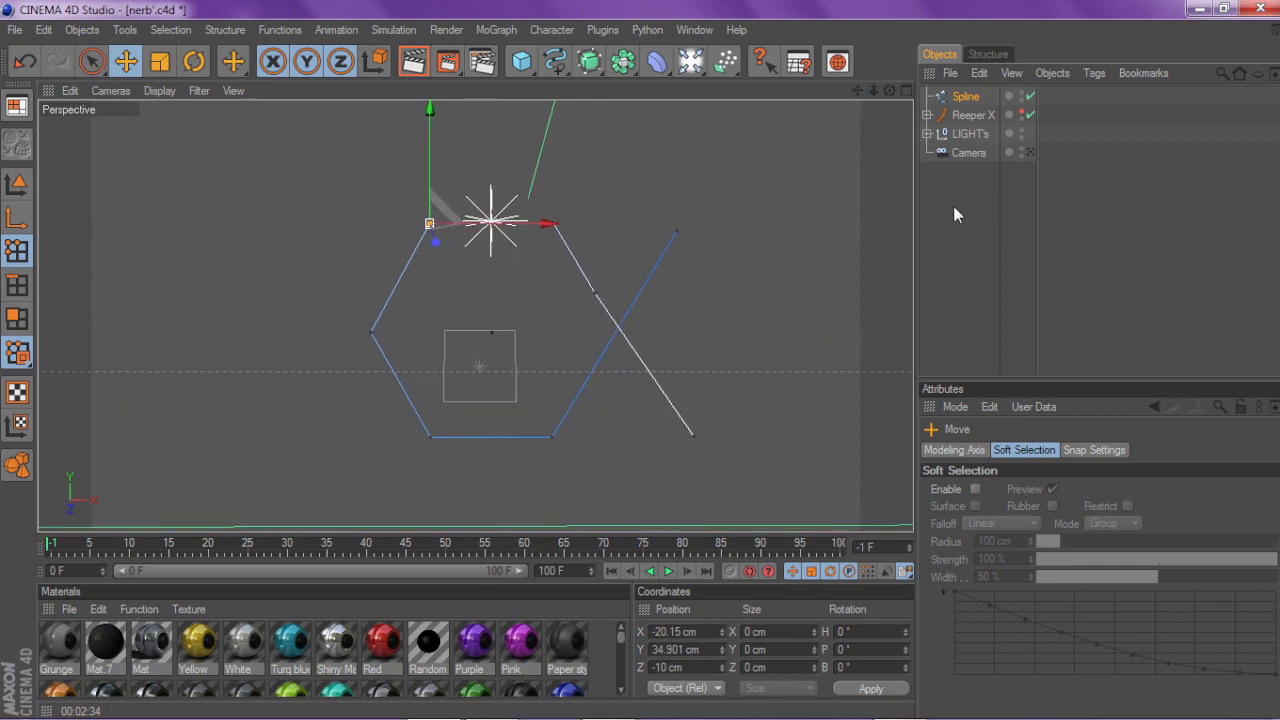
{"action": "left_click", "coordinate": [965, 225]}
{"action": "scroll", "coordinate": [717, 200], "scroll_direction": "up", "scroll_amount": 2}
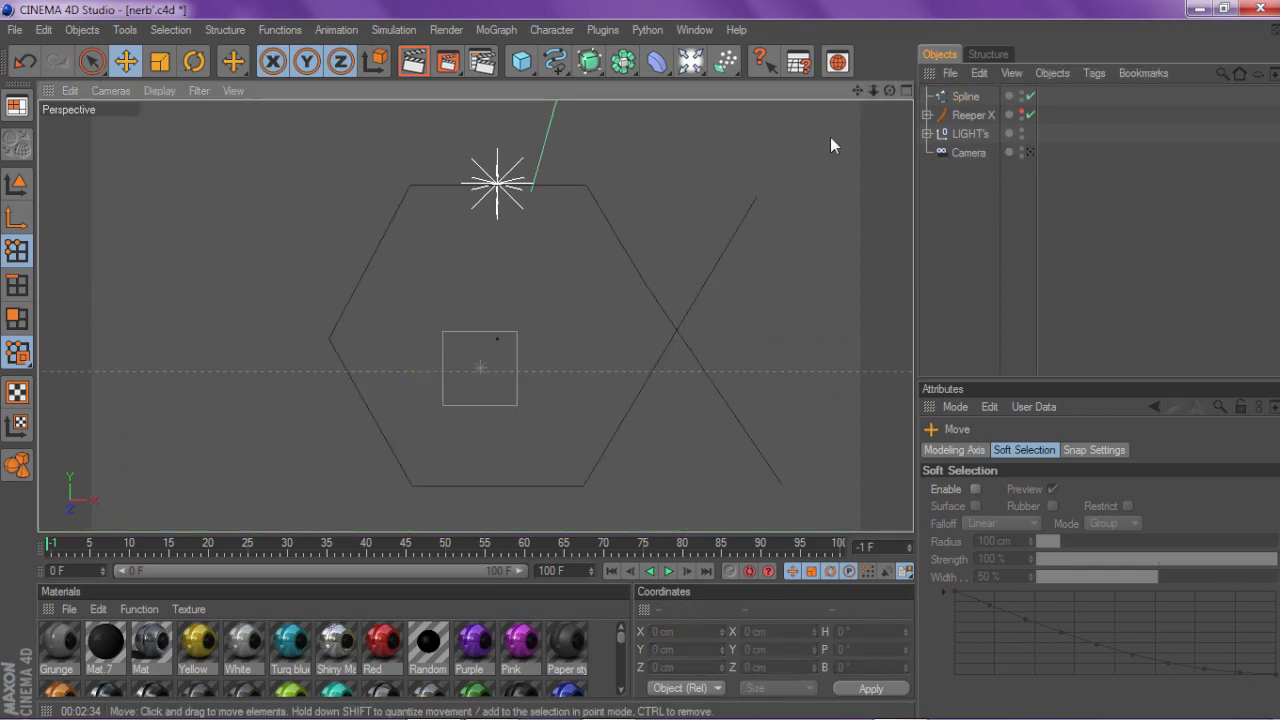
{"action": "left_click", "coordinate": [961, 98]}
{"action": "mouse_move", "coordinate": [889, 90]}
{"action": "left_mouse_down"}
{"action": "mouse_move", "coordinate": [760, 92]}
{"action": "mouse_move", "coordinate": [896, 105]}
{"action": "left_mouse_up"}
Duplicate the barb spline and set the copy's bank rotation to 180° in model mode.
{"action": "left_click", "coordinate": [961, 98]}
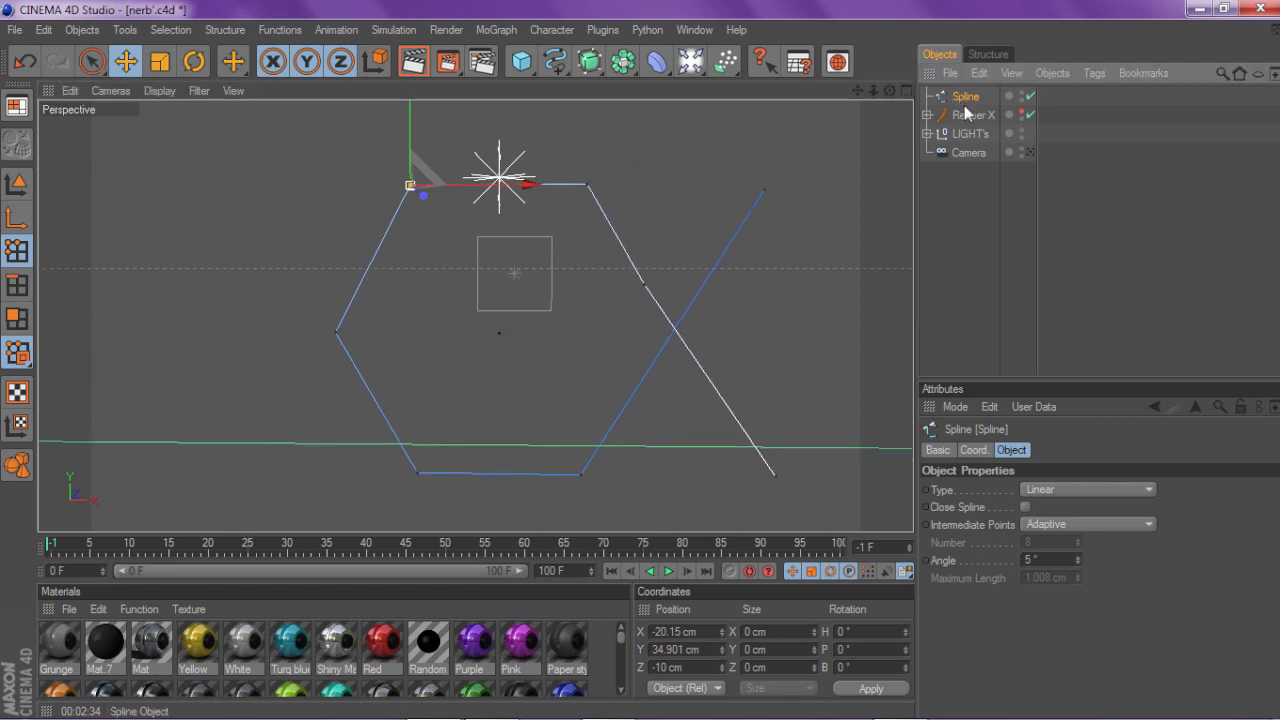
{"action": "key", "text": "ctrl+c"}
{"action": "key", "text": "ctrl+v"}
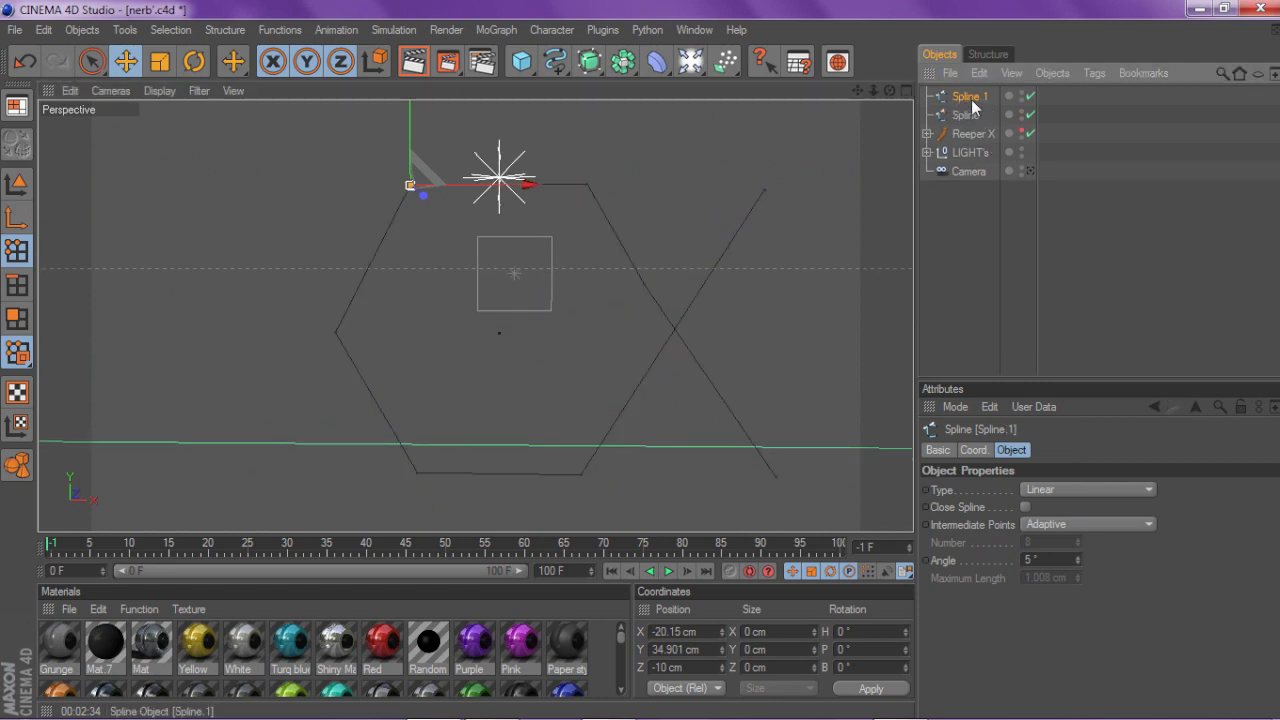
{"action": "left_click", "coordinate": [17, 188]}
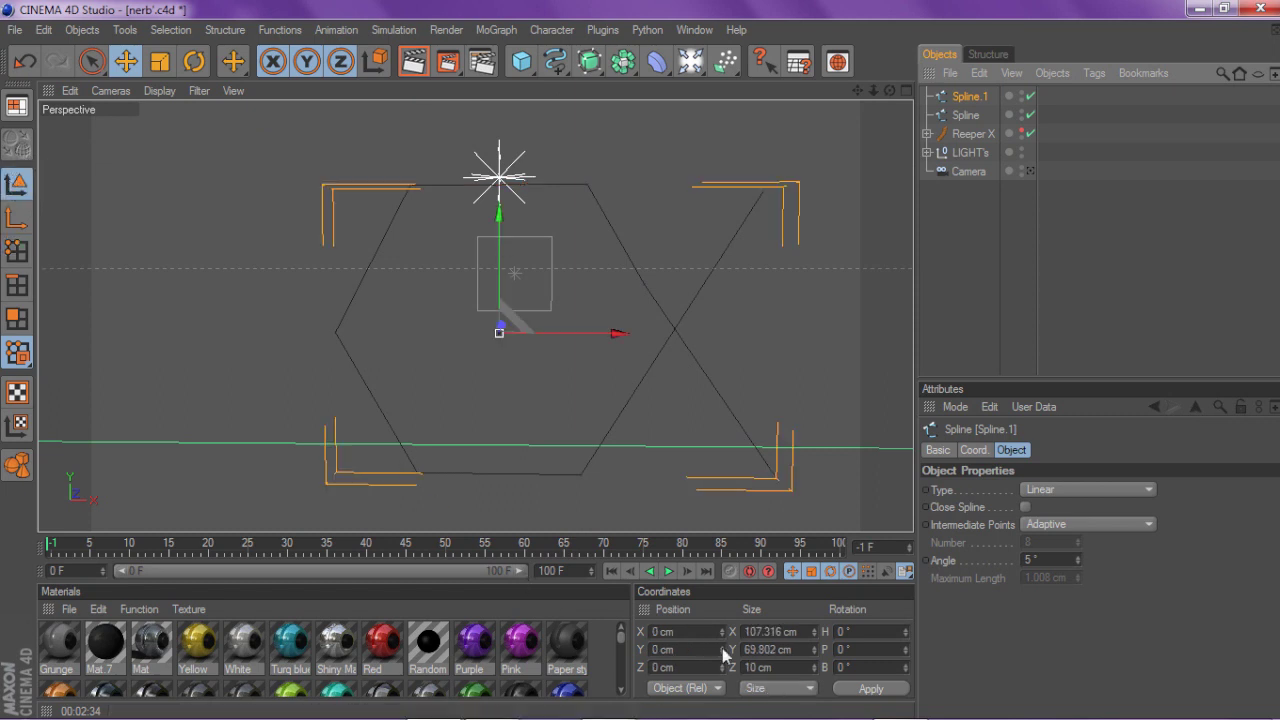
{"action": "left_click", "coordinate": [849, 667]}
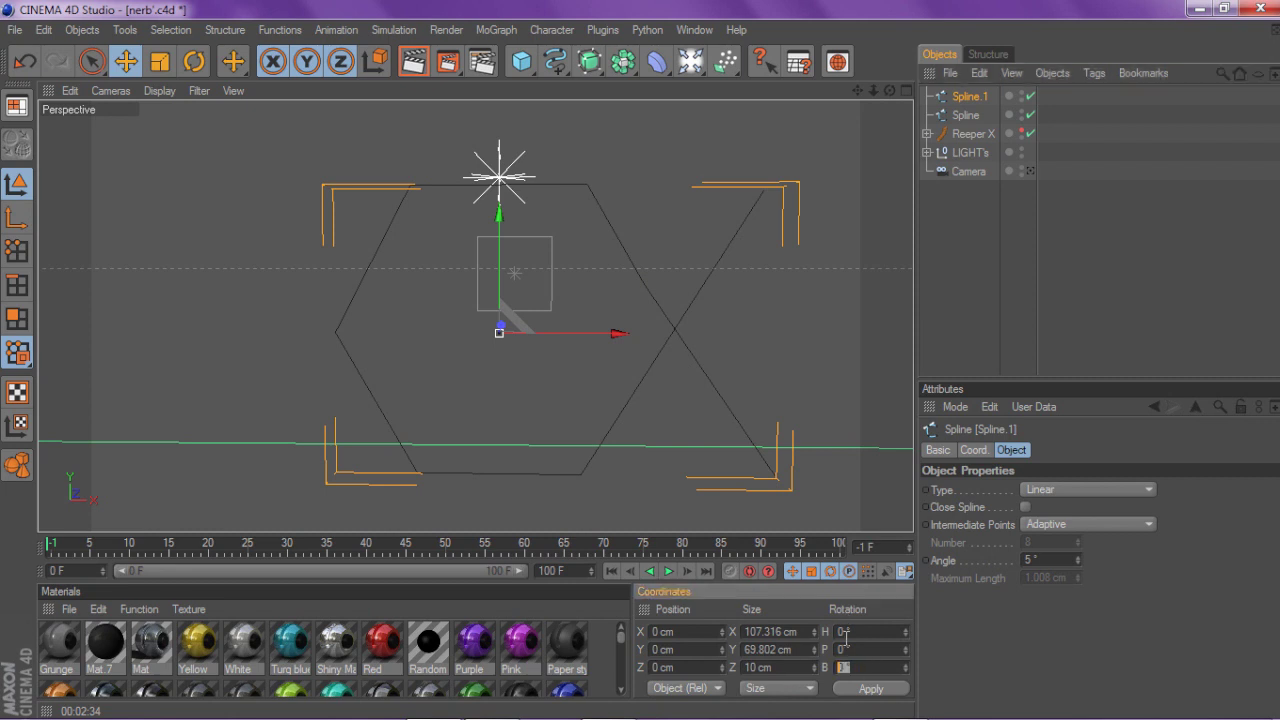
{"action": "key", "text": "Return"}
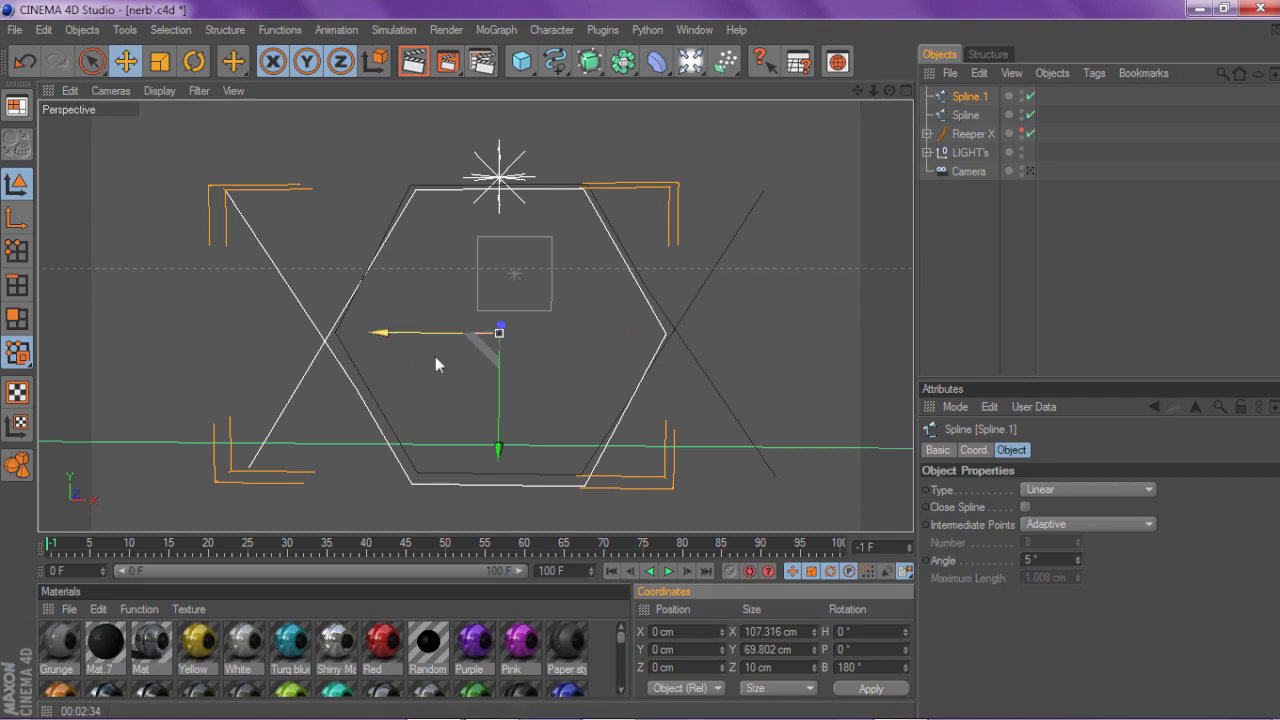
Merge the original barb spline and its rotated copy into one spline with Connect+Delete.
{"action": "left_click_drag", "start_coordinate": [889, 91], "coordinate": [790, 148]}
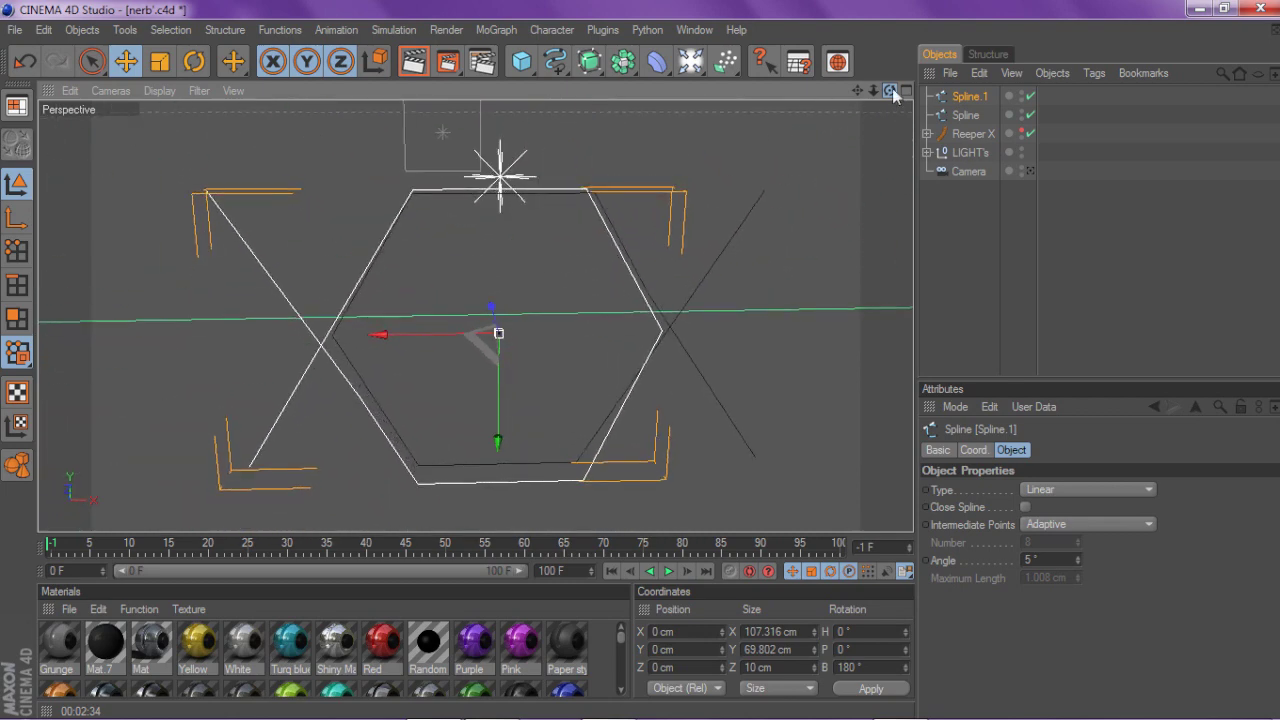
{"action": "left_click", "coordinate": [966, 116]}
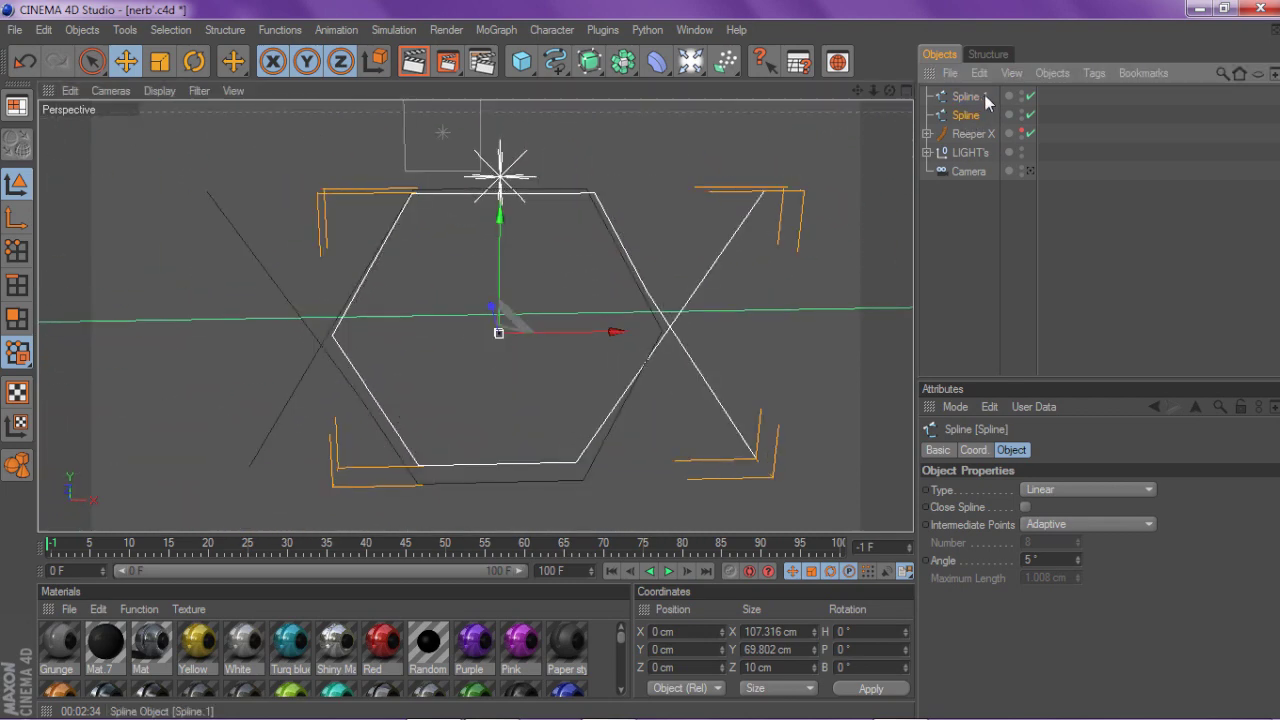
{"action": "left_click", "coordinate": [966, 96], "text": "ctrl"}
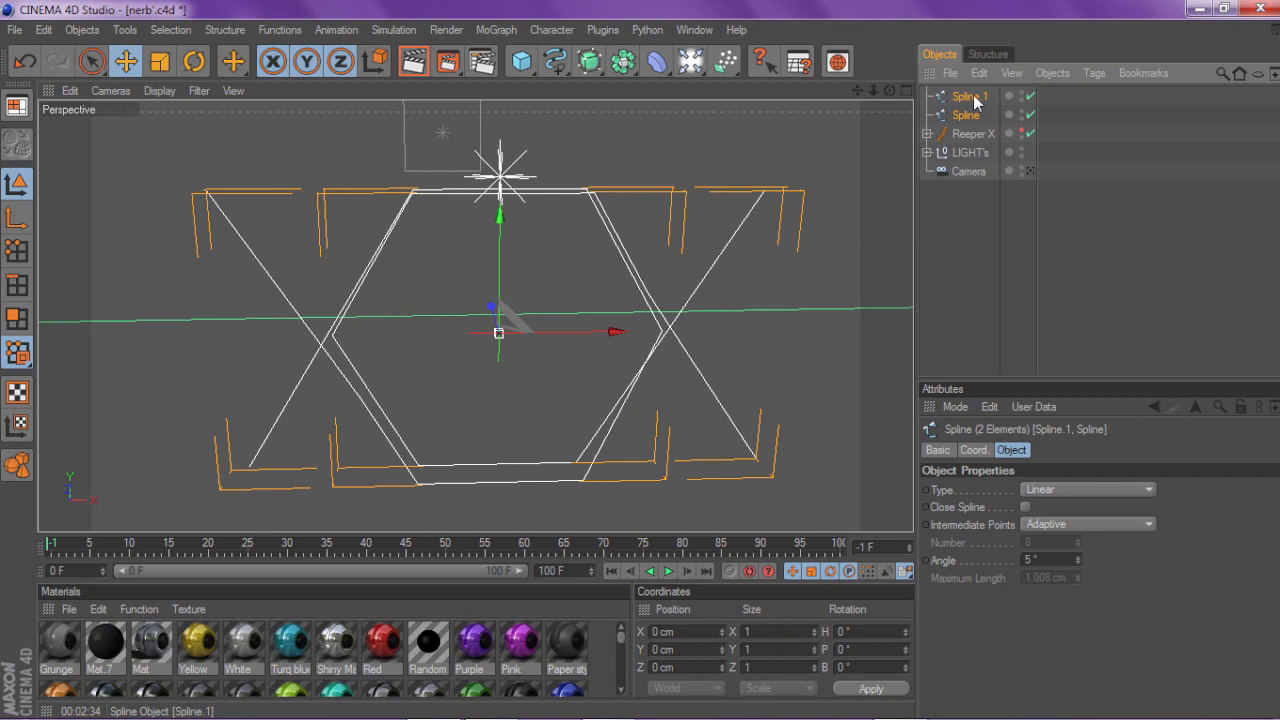
{"action": "right_click", "coordinate": [973, 95]}
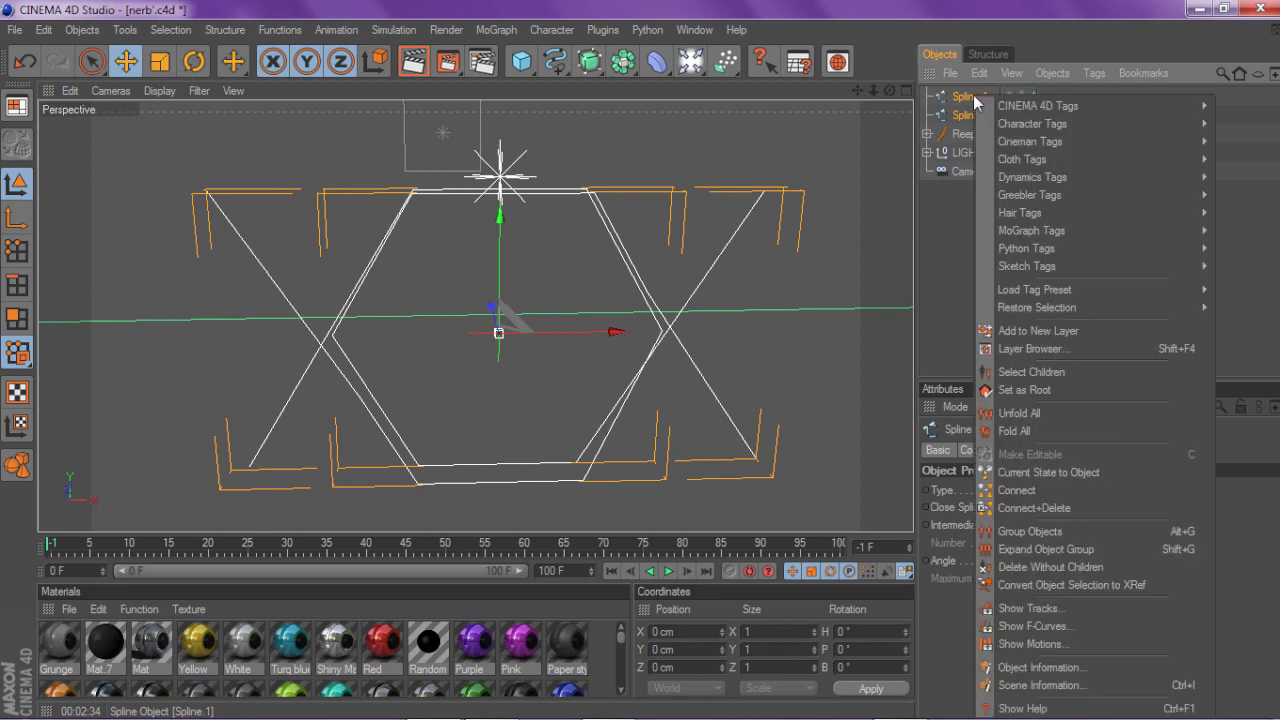
{"action": "left_click", "coordinate": [1074, 508]}
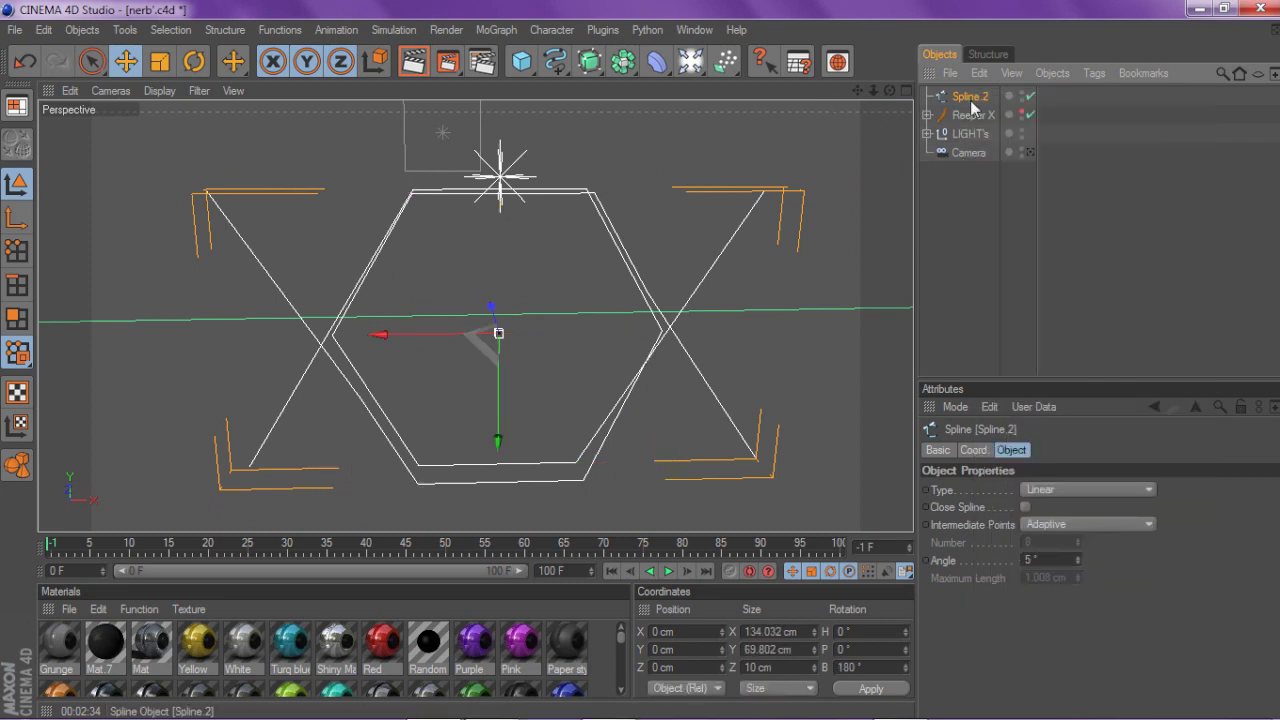
{"action": "scroll", "coordinate": [814, 120], "scroll_direction": "down", "scroll_amount": 3}
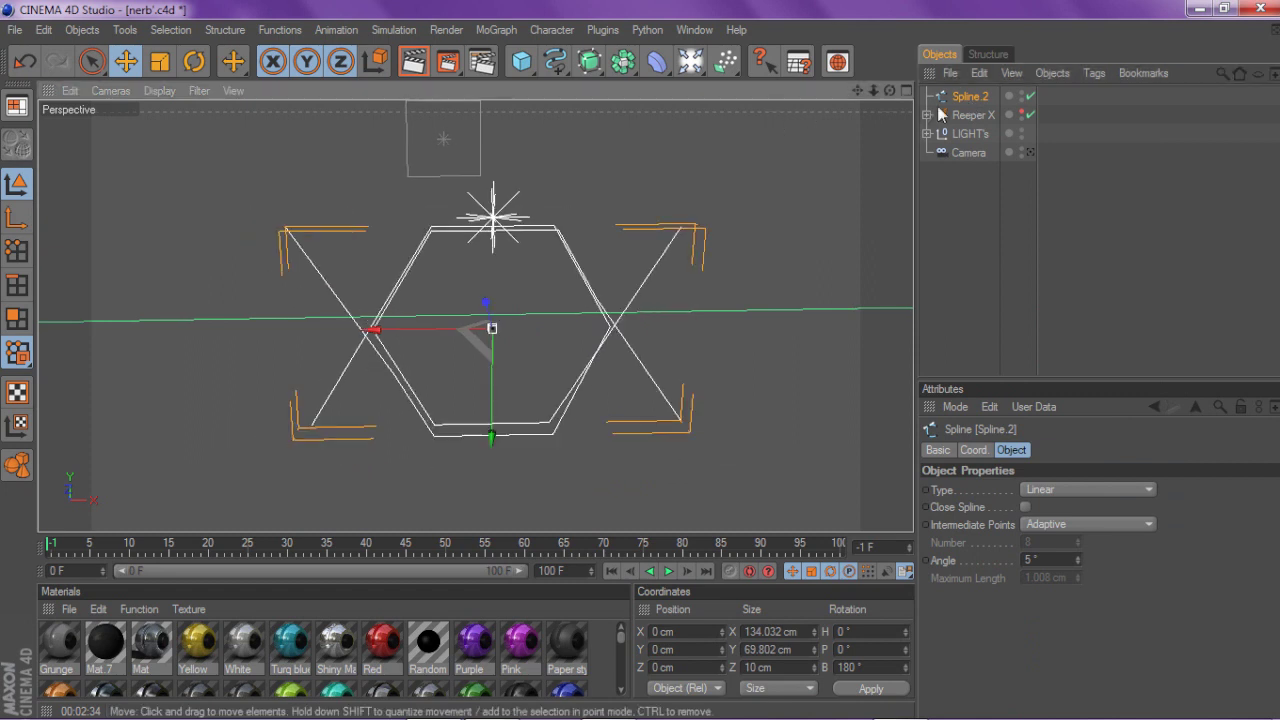
Show the Reeper X rope in the viewport and nest a new Circle and the merged barb spline under a new Sweep NURBS.
{"action": "left_click", "coordinate": [1026, 116]}
{"action": "left_click_drag", "start_coordinate": [593, 65], "coordinate": [655, 158]}
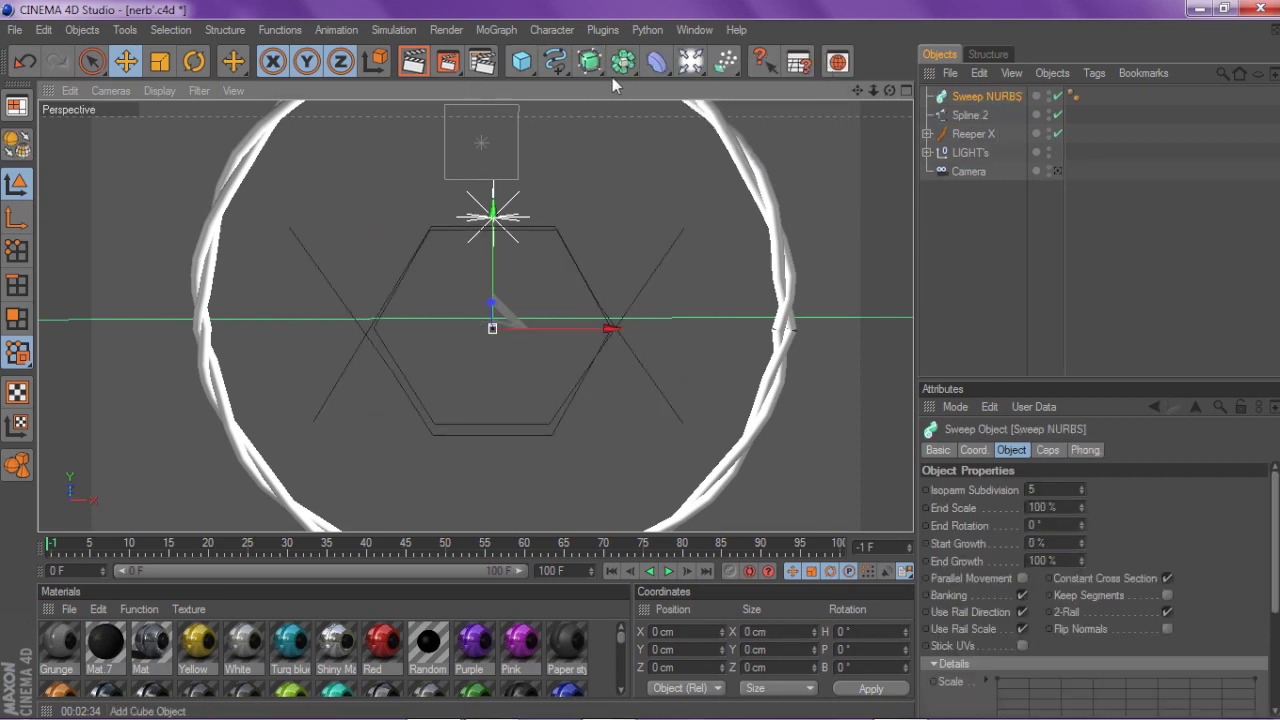
{"action": "left_click_drag", "start_coordinate": [556, 64], "coordinate": [702, 160]}
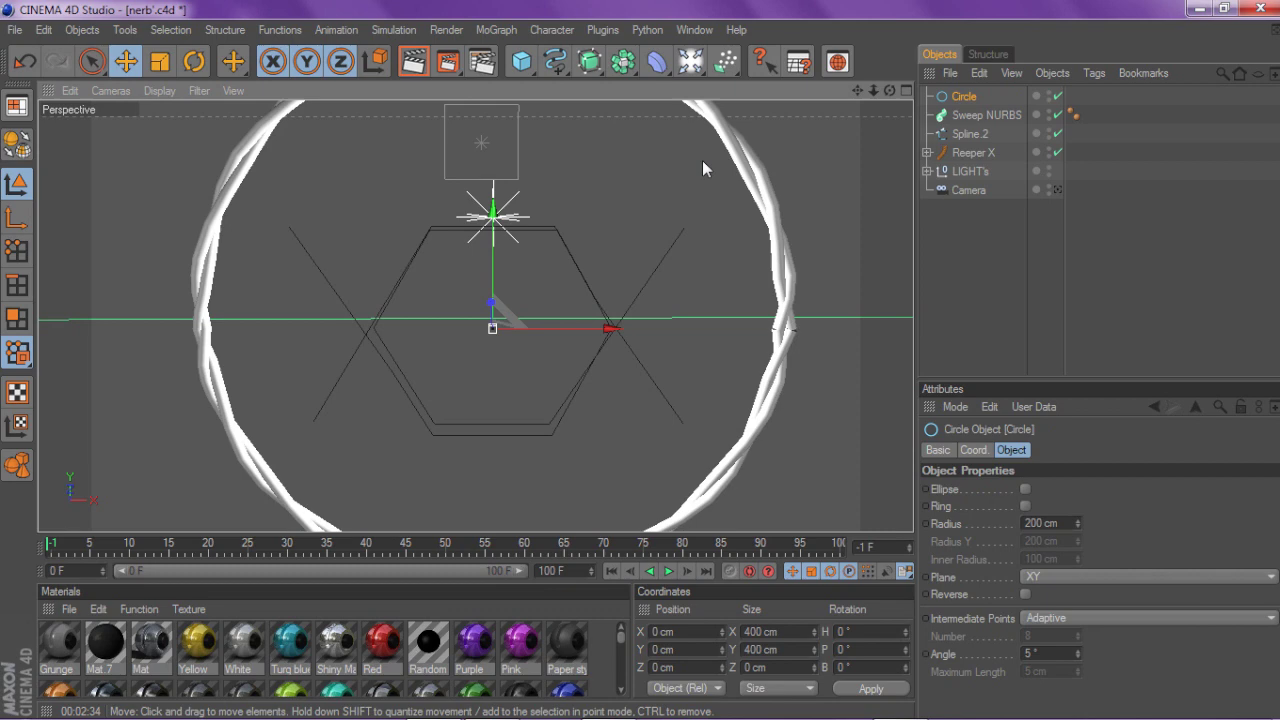
{"action": "left_click", "coordinate": [966, 134], "text": "ctrl"}
{"action": "left_click_drag", "start_coordinate": [966, 134], "coordinate": [975, 118]}
Set the radius of the Circle profile under the Sweep NURBS to 3 cm.
{"action": "left_click", "coordinate": [975, 117]}
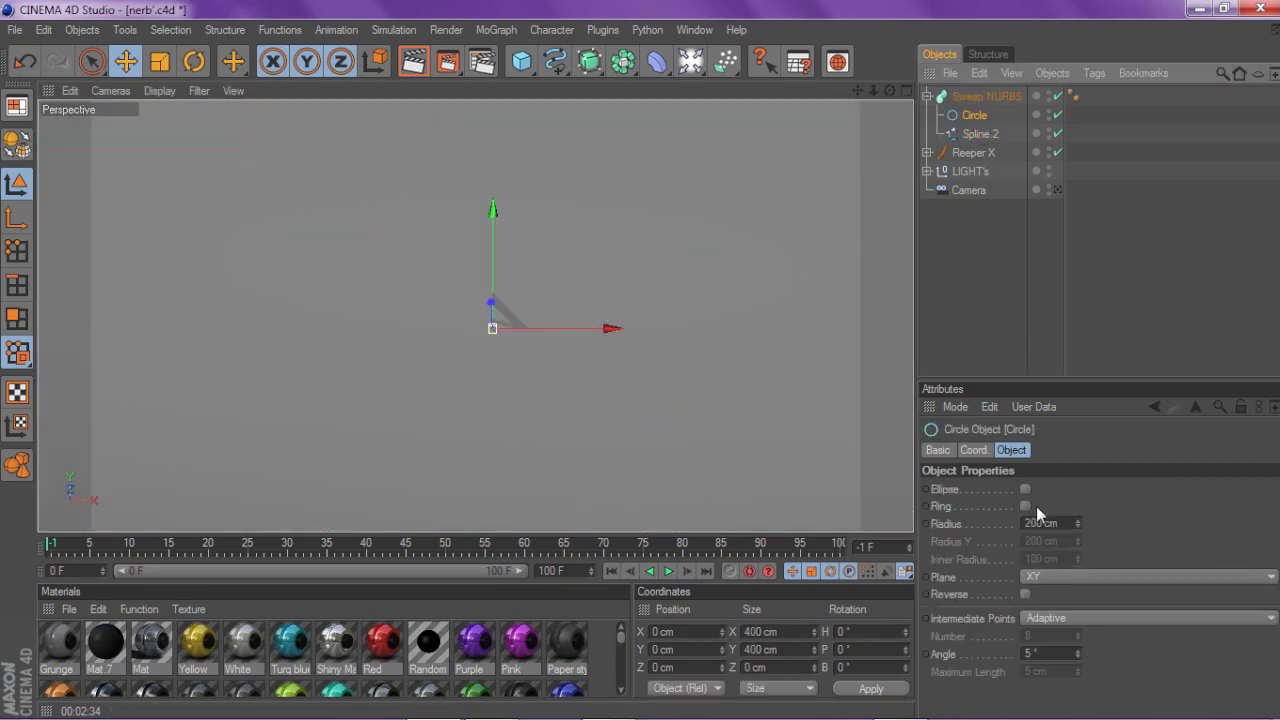
{"action": "left_click_drag", "start_coordinate": [1059, 523], "coordinate": [986, 518]}
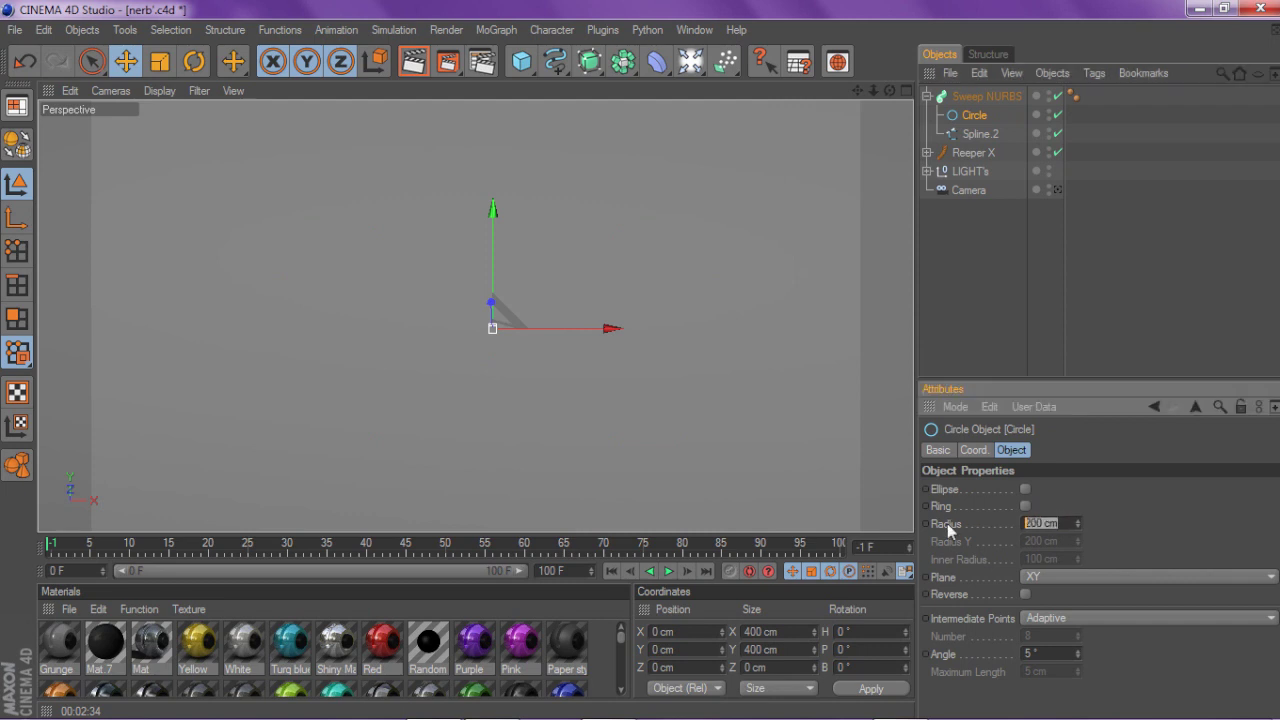
{"action": "type", "text": "3"}
{"action": "key", "text": "Return"}
{"action": "scroll", "coordinate": [464, 324], "scroll_direction": "up", "scroll_amount": 2}
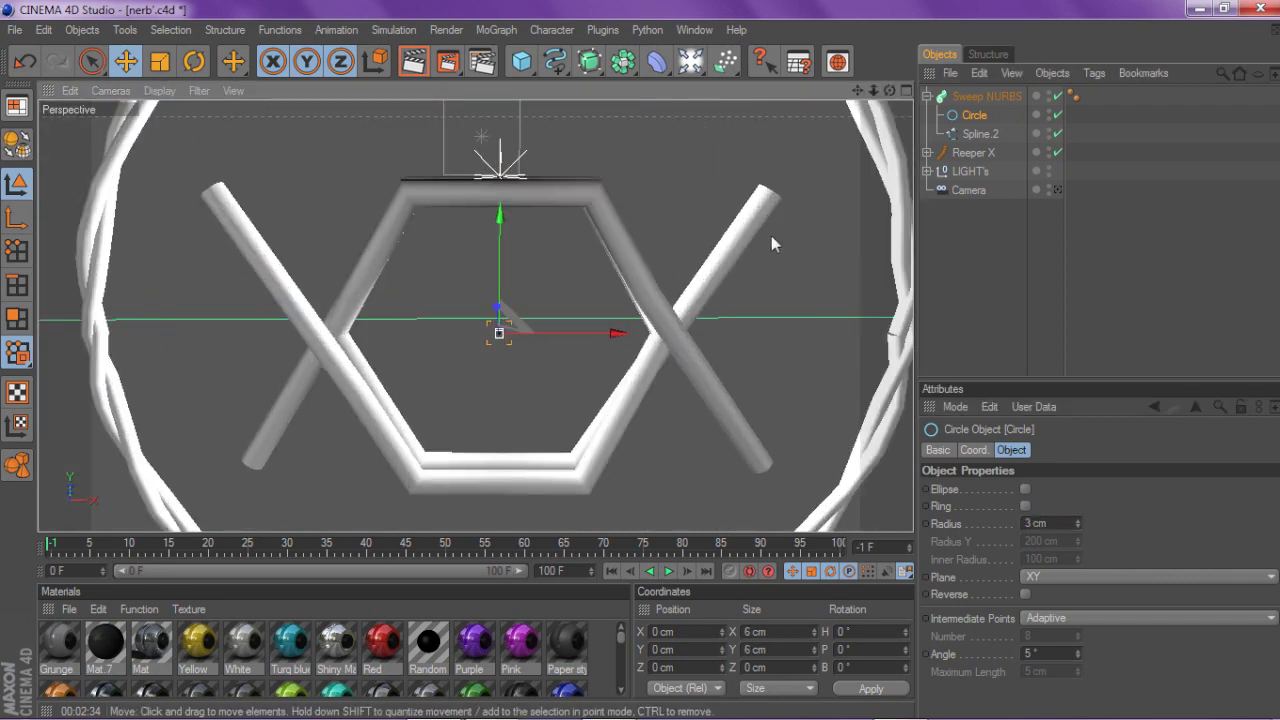
Show the Details of the barb's Sweep NURBS and turn its scale curve into a ramp from zero to full scale.
{"action": "left_click", "coordinate": [962, 97]}
{"action": "mouse_move", "coordinate": [890, 91]}
{"action": "left_mouse_down"}
{"action": "mouse_move", "coordinate": [838, 123]}
{"action": "mouse_move", "coordinate": [890, 95]}
{"action": "left_mouse_up"}
{"action": "left_click", "coordinate": [927, 96]}
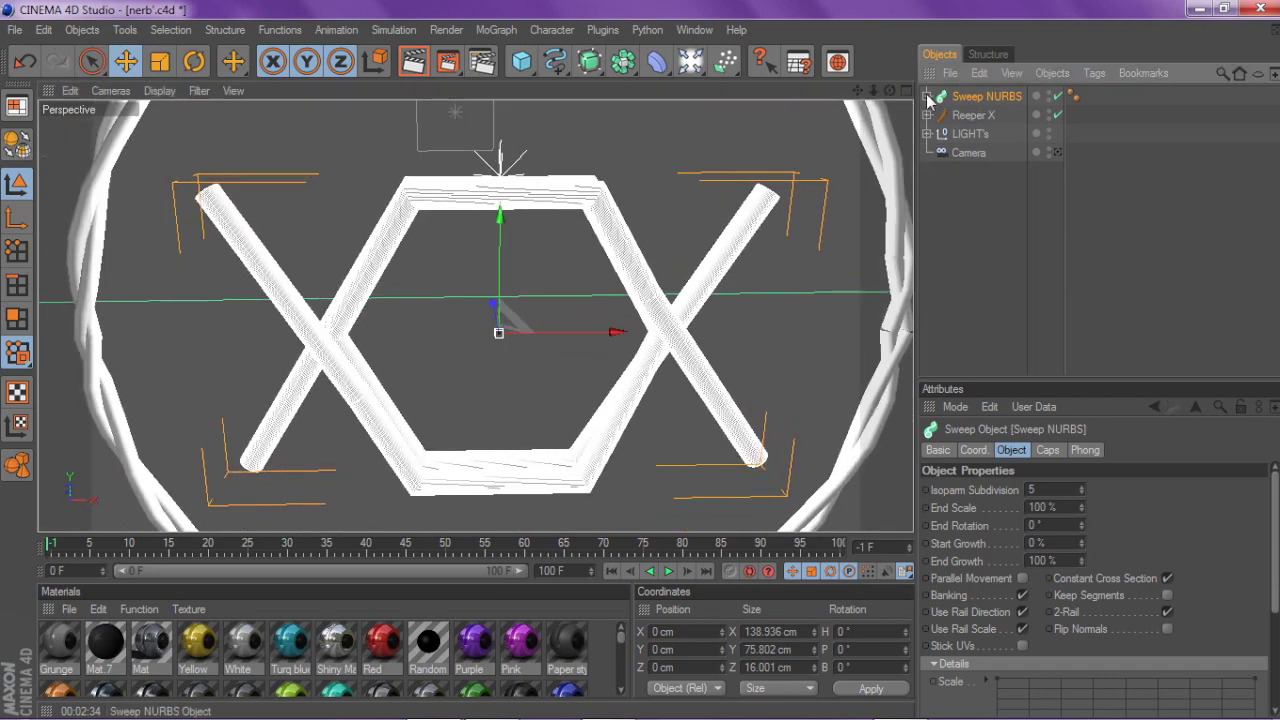
{"action": "scroll", "coordinate": [1094, 600], "scroll_direction": "down", "scroll_amount": 5}
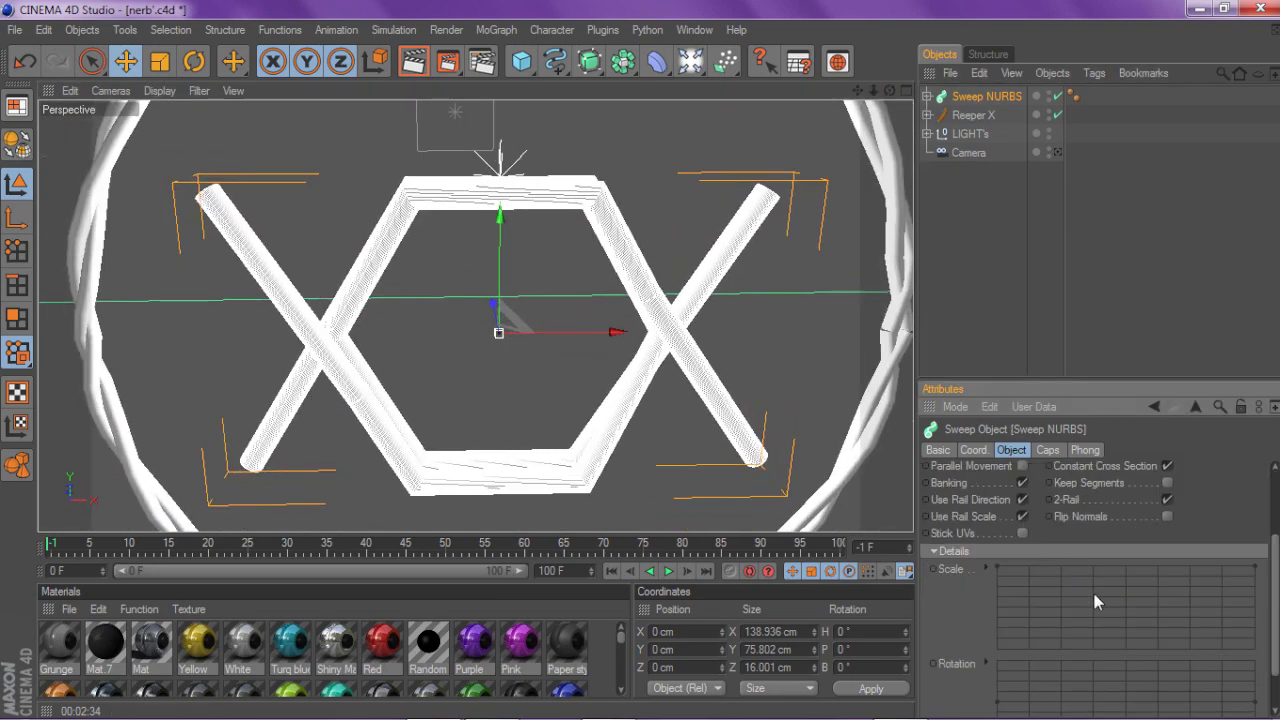
{"action": "left_click", "coordinate": [1003, 666]}
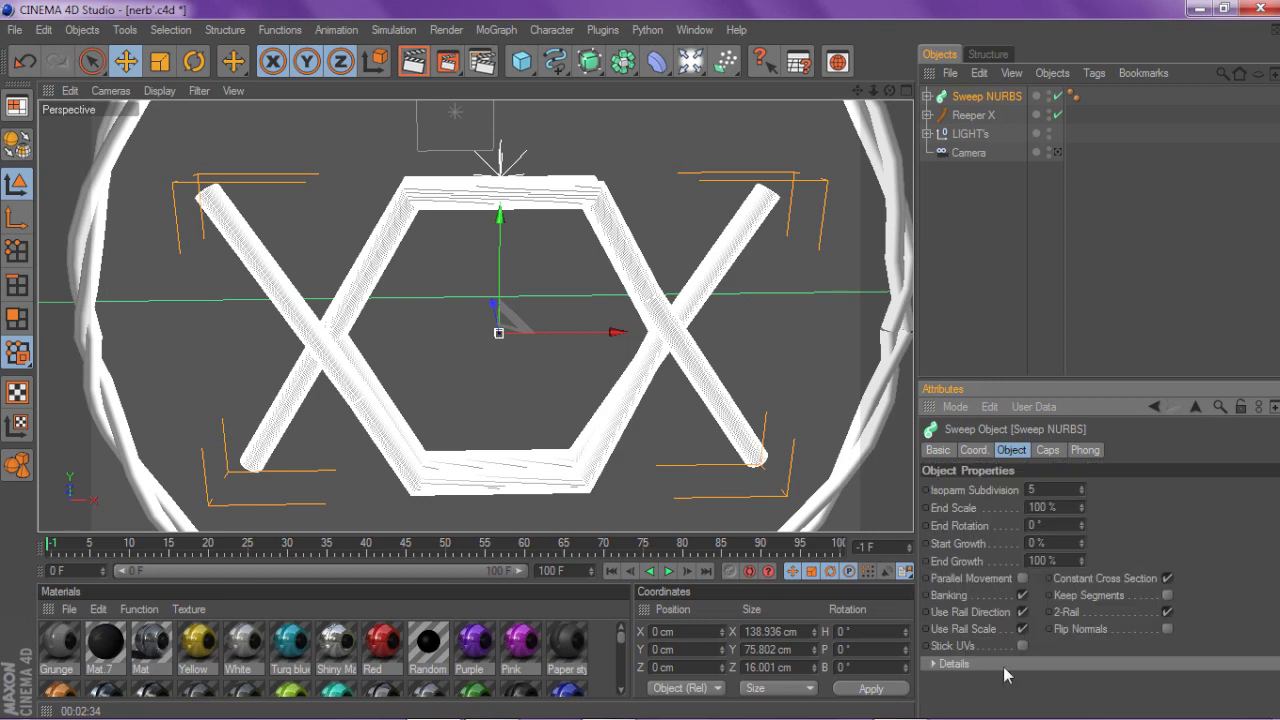
{"action": "left_click", "coordinate": [934, 665]}
{"action": "scroll", "coordinate": [950, 575], "scroll_direction": "down", "scroll_amount": 3}
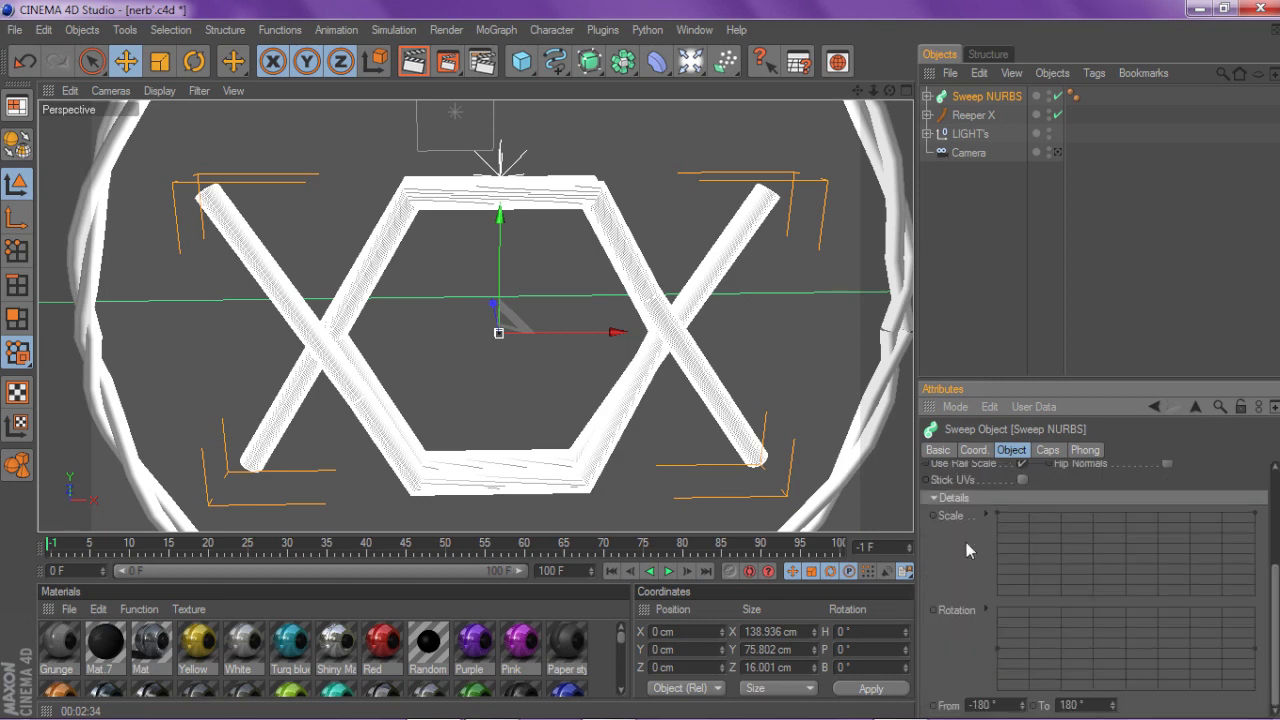
{"action": "right_click", "coordinate": [1082, 536]}
{"action": "left_click", "coordinate": [1100, 537]}
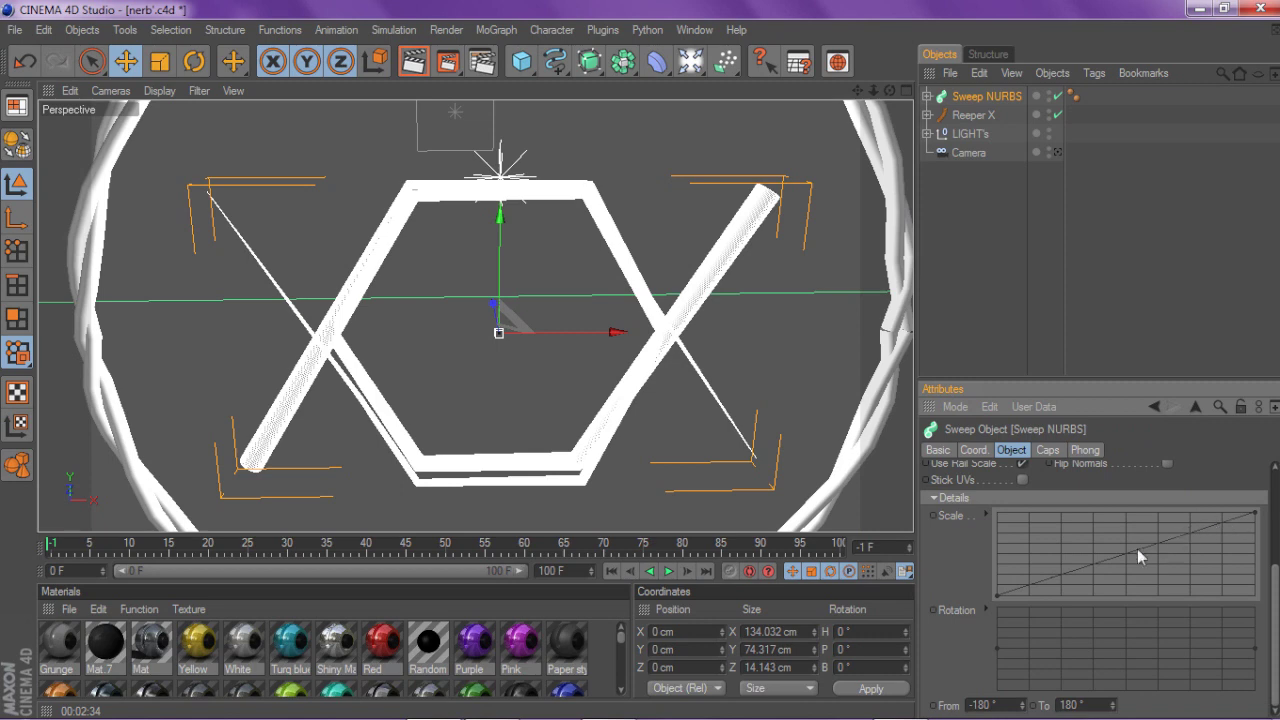
{"action": "left_click", "coordinate": [1204, 525], "text": "ctrl"}
{"action": "left_click", "coordinate": [1109, 565], "text": "ctrl"}
{"action": "left_click", "coordinate": [1071, 568], "text": "ctrl"}
{"action": "key", "text": "ctrl+z"}
{"action": "key", "text": "ctrl+z"}
{"action": "key", "text": "ctrl+z"}
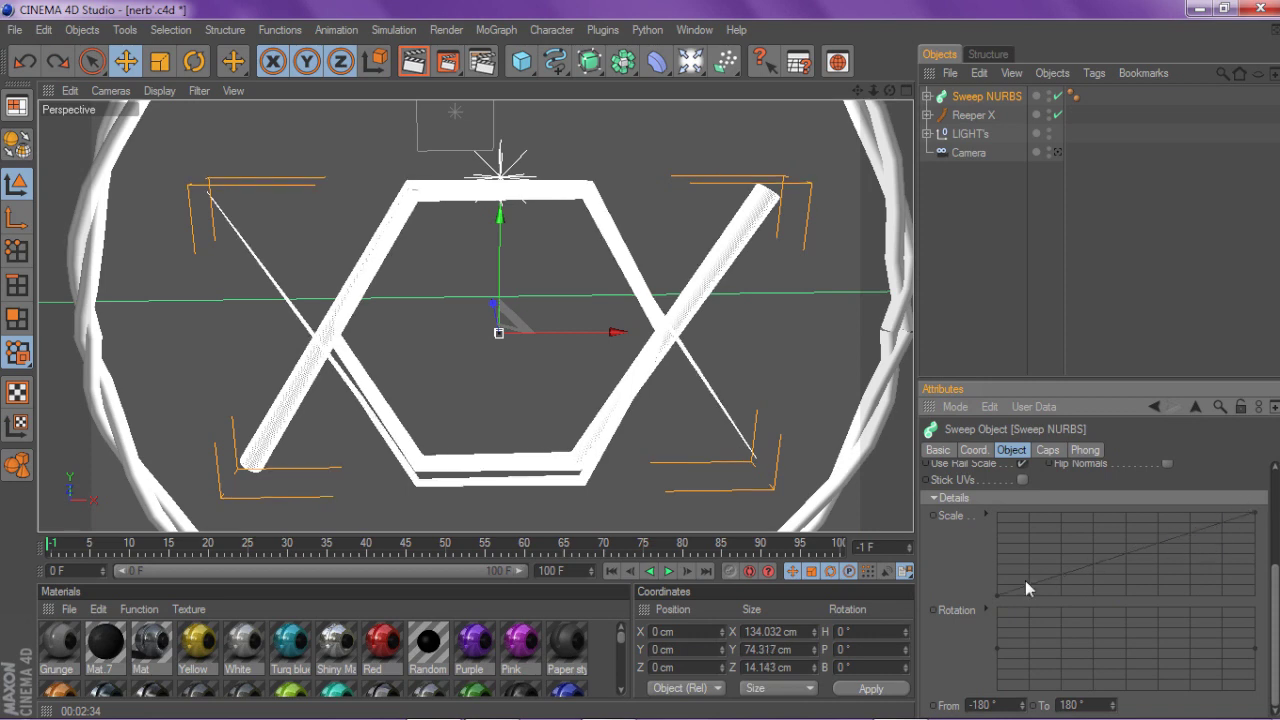
Try the Cubic preset on the sweep's scale curve with a single midpoint added.
{"action": "left_click", "coordinate": [1131, 550]}
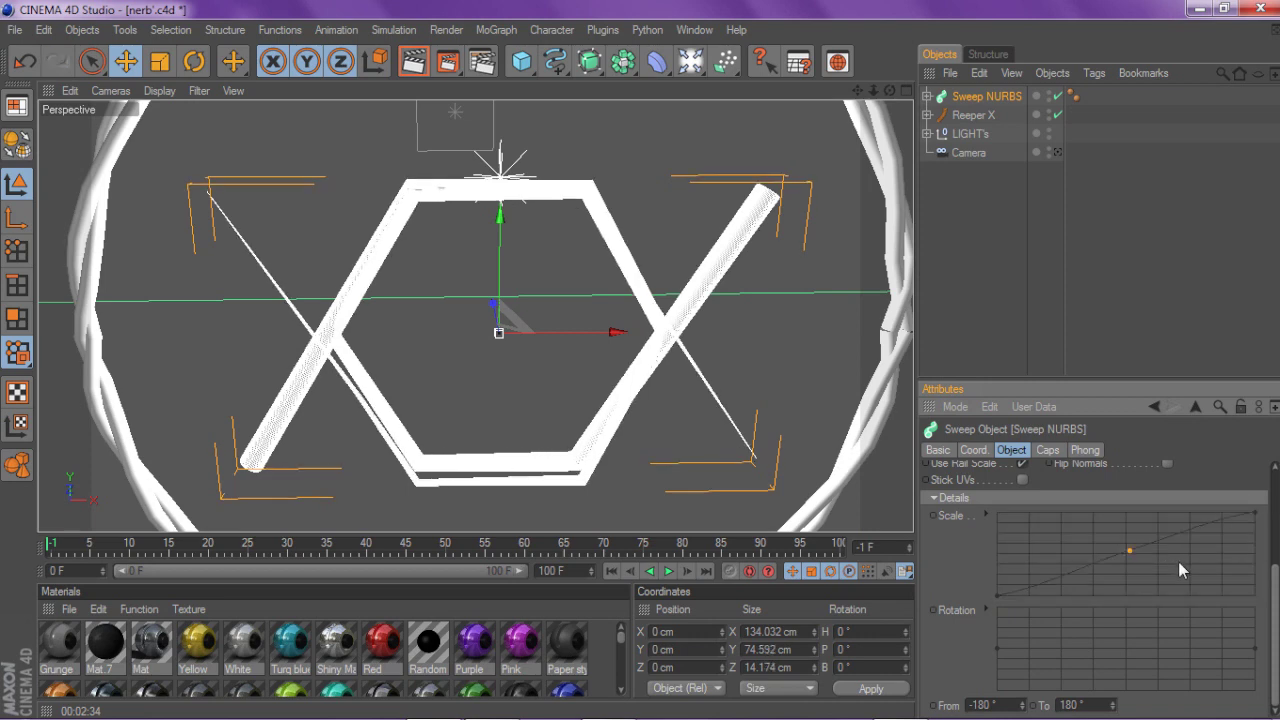
{"action": "right_click", "coordinate": [1182, 564]}
{"action": "left_click", "coordinate": [1213, 541]}
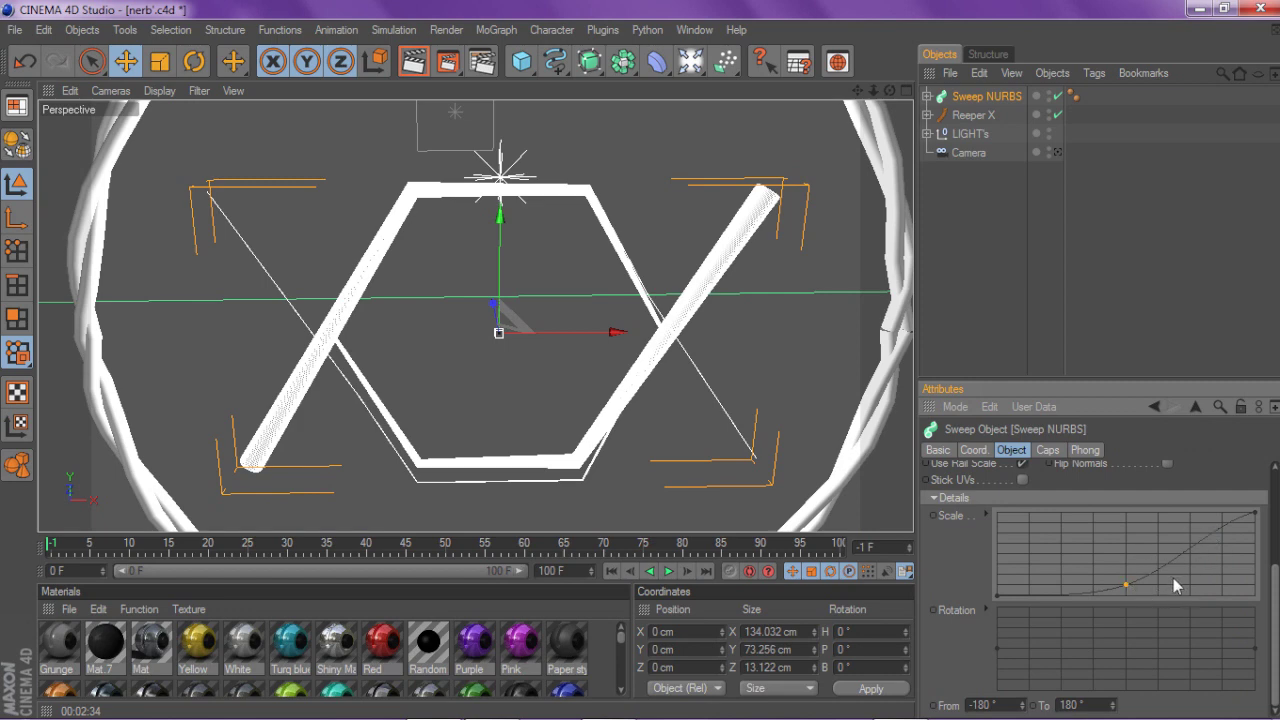
{"action": "key", "text": "ctrl+z"}
{"action": "key", "text": "ctrl+z"}
Try the Cubic preset on the scale curve with three intermediate points spread along it.
{"action": "left_click", "coordinate": [1206, 532]}
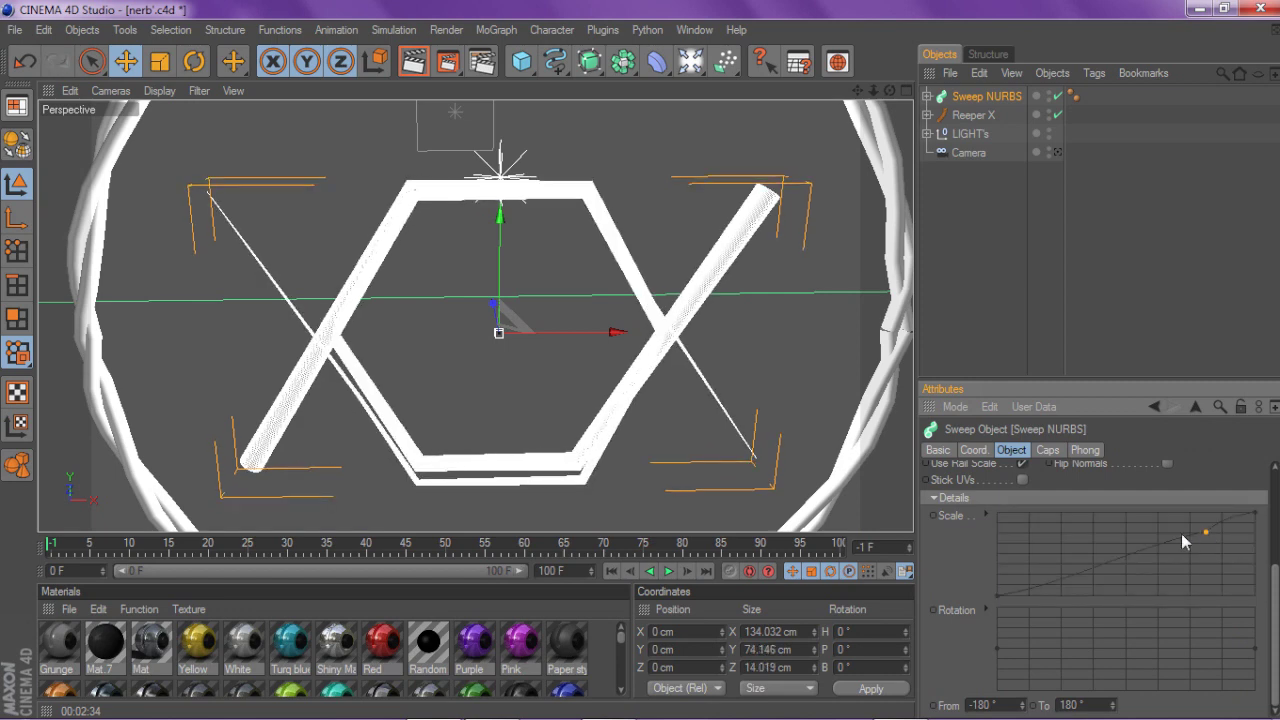
{"action": "left_click", "coordinate": [1120, 555]}
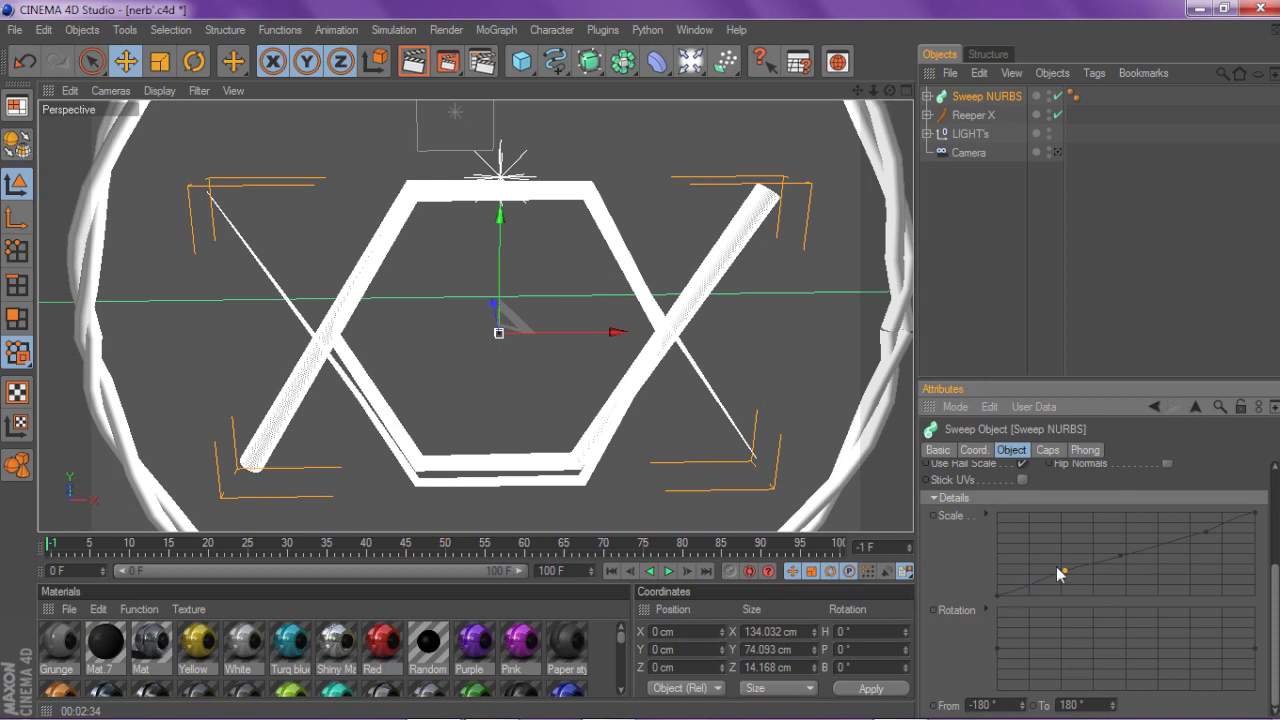
{"action": "left_click", "coordinate": [1065, 570]}
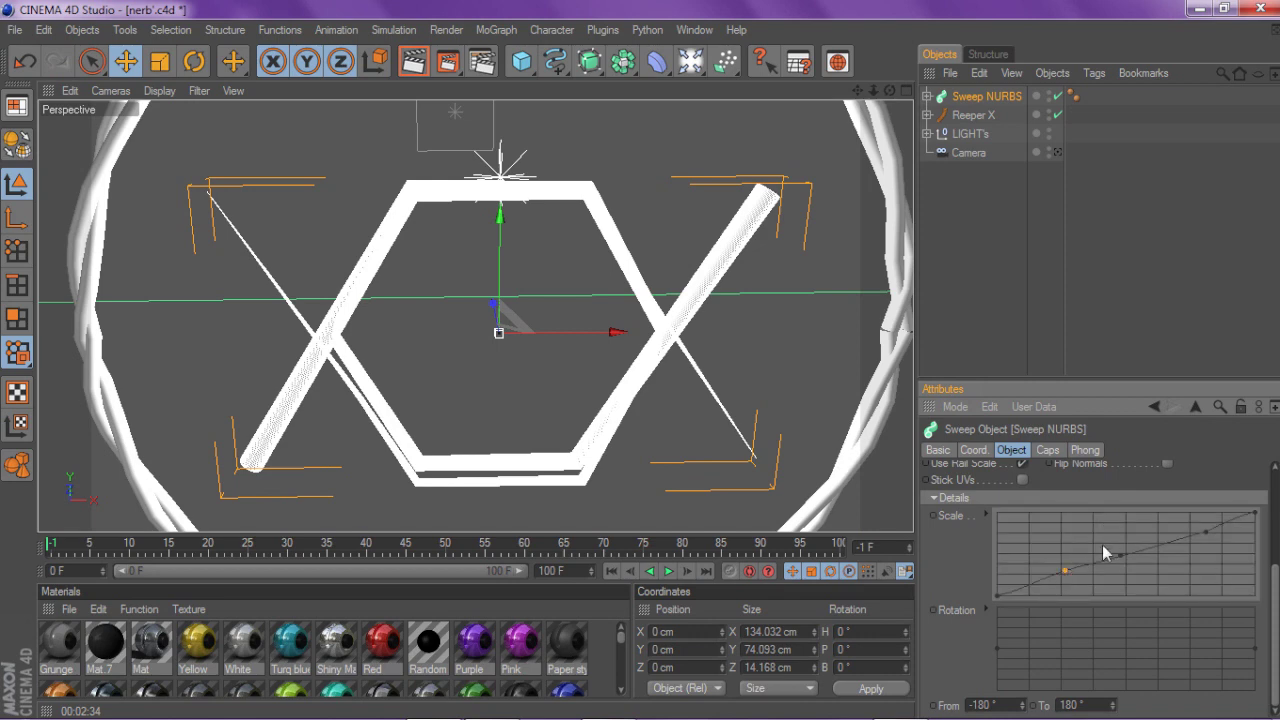
{"action": "right_click", "coordinate": [1159, 561]}
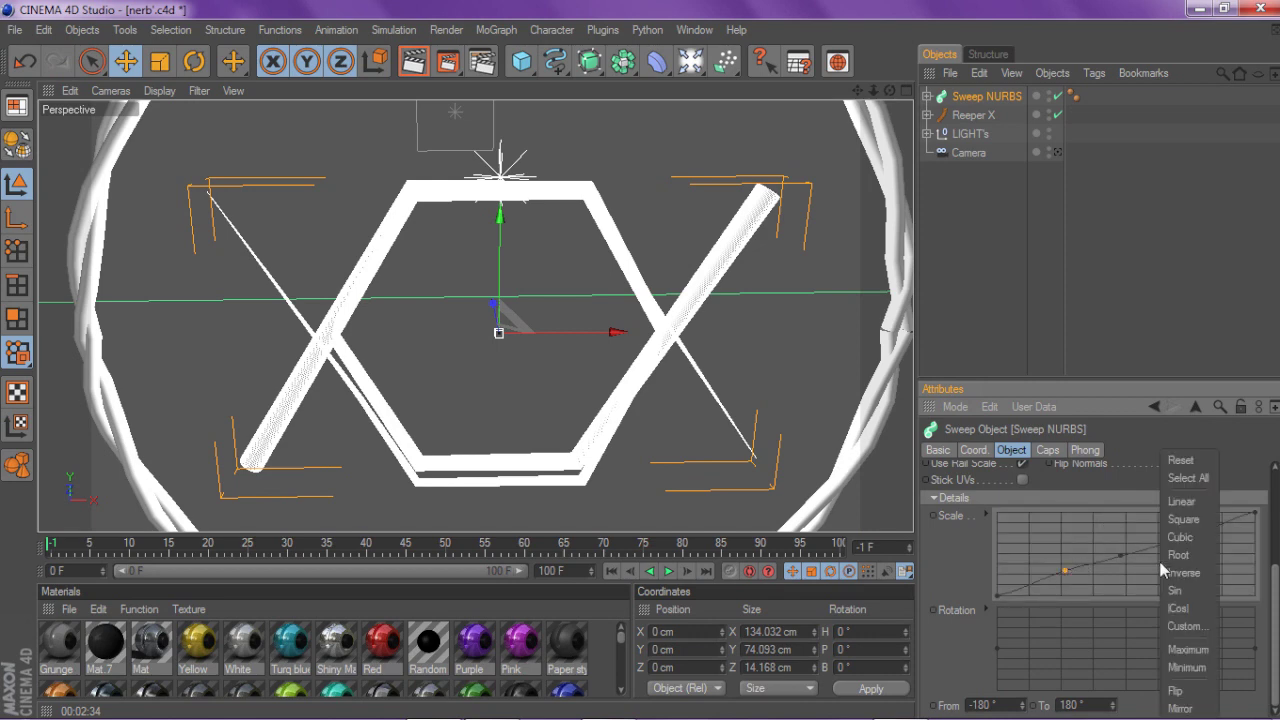
{"action": "left_click", "coordinate": [1202, 539]}
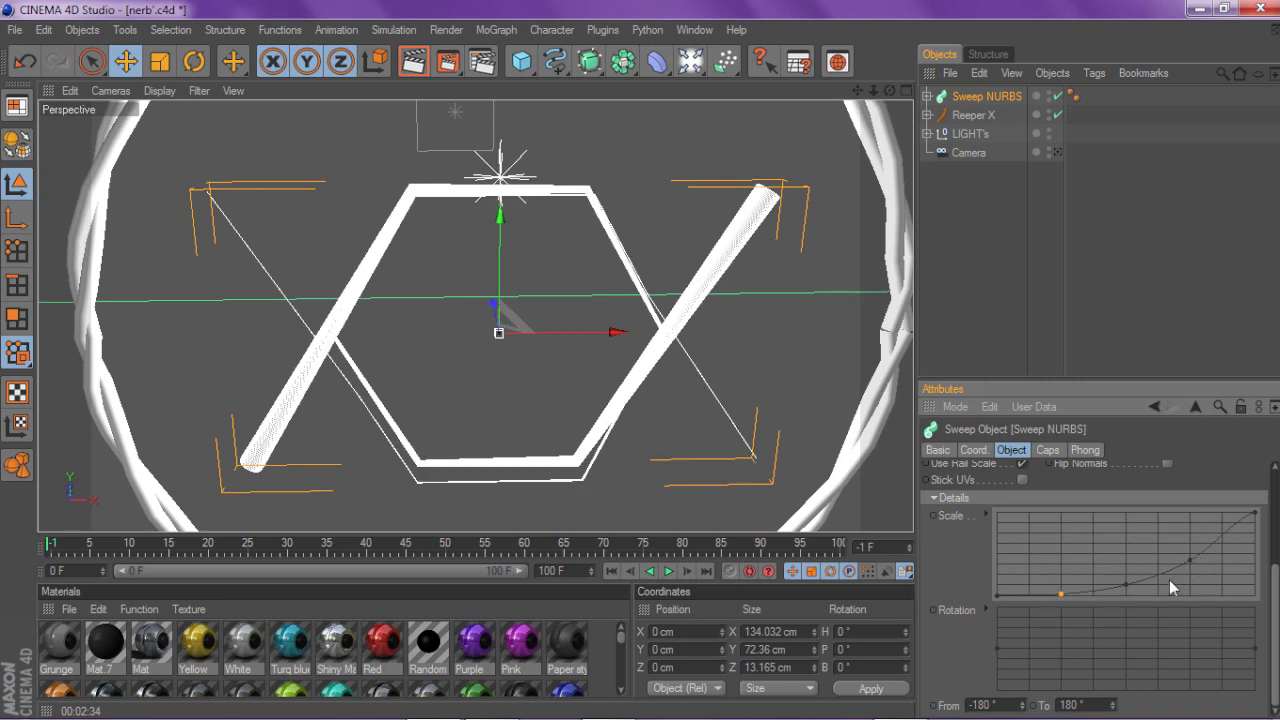
{"action": "key", "text": "ctrl+z"}
Replace the scale curve's intermediate points with three new ones and apply the Cubic preset to the curve.
{"action": "left_click_drag", "start_coordinate": [1206, 531], "coordinate": [1247, 515]}
{"action": "left_click", "coordinate": [1192, 532], "text": "ctrl"}
{"action": "left_click", "coordinate": [1091, 558], "text": "ctrl"}
{"action": "left_click", "coordinate": [1028, 589], "text": "ctrl"}
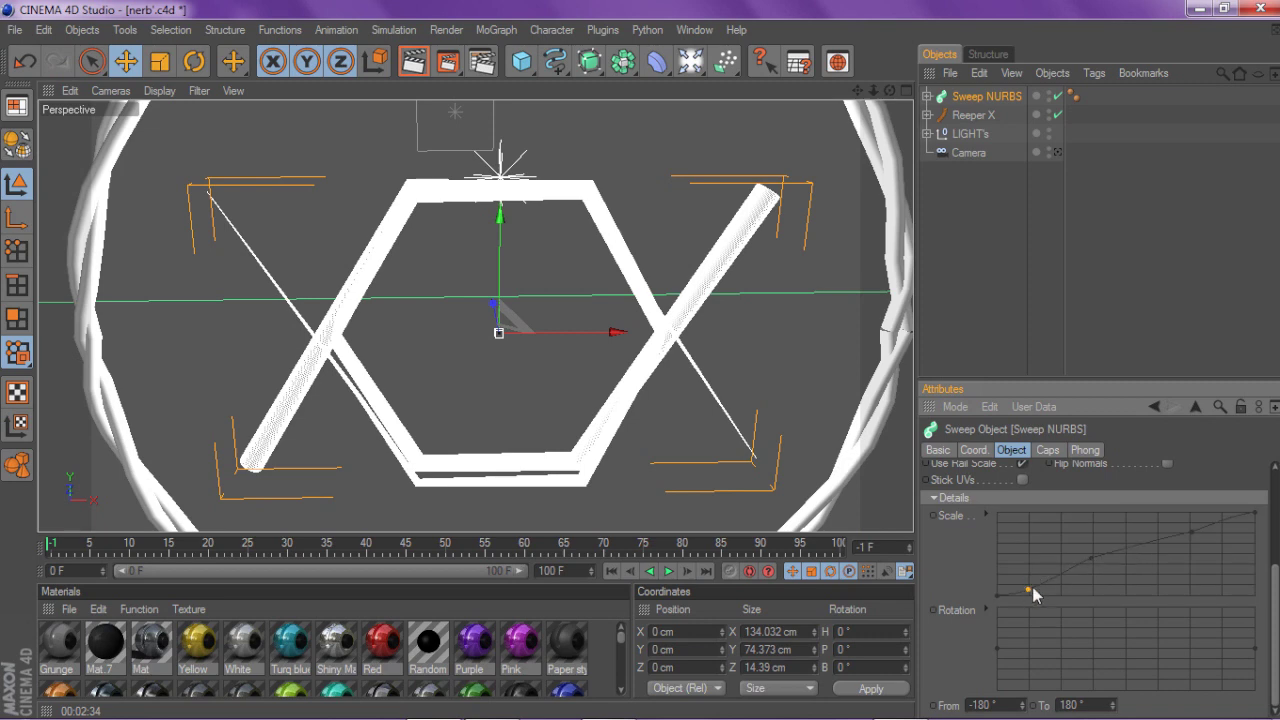
{"action": "right_click", "coordinate": [1188, 539]}
{"action": "left_click", "coordinate": [1213, 530]}
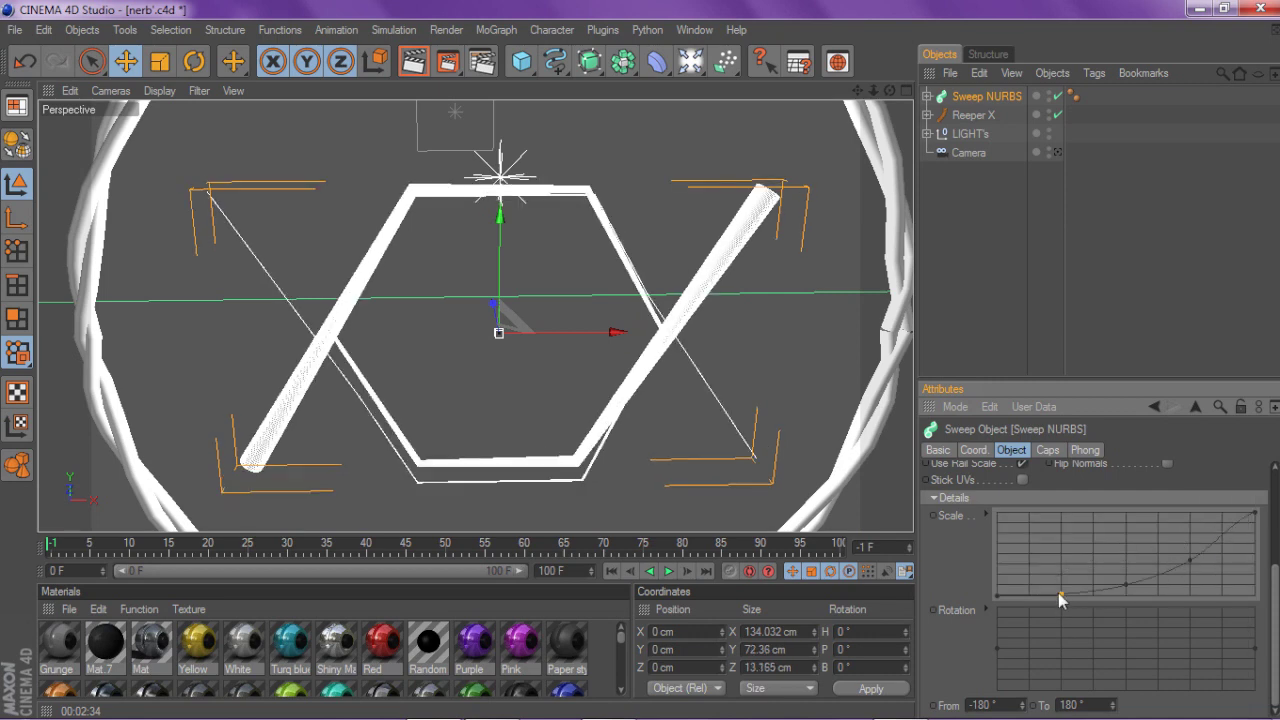
Raise the scale curve's three intermediate points to full scale and lower its end point to zero so the barb tips taper.
{"action": "left_click_drag", "start_coordinate": [1058, 591], "coordinate": [1048, 513]}
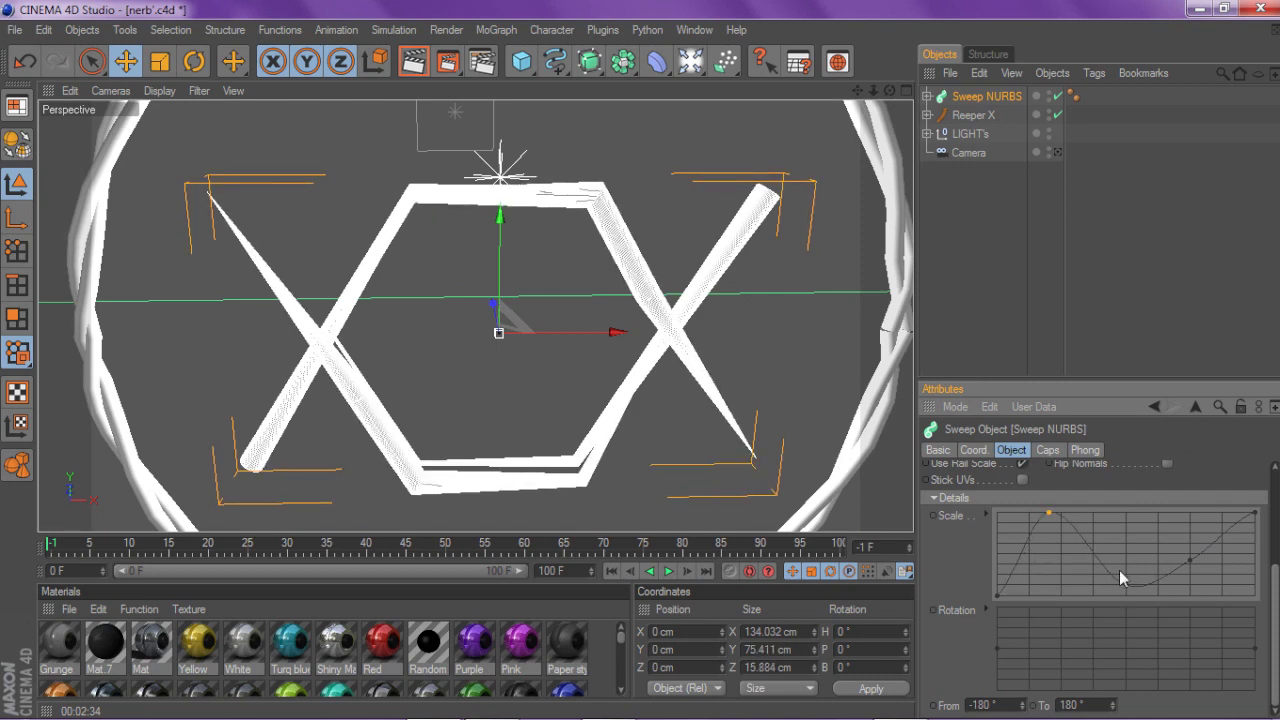
{"action": "left_click_drag", "start_coordinate": [1126, 587], "coordinate": [1126, 514]}
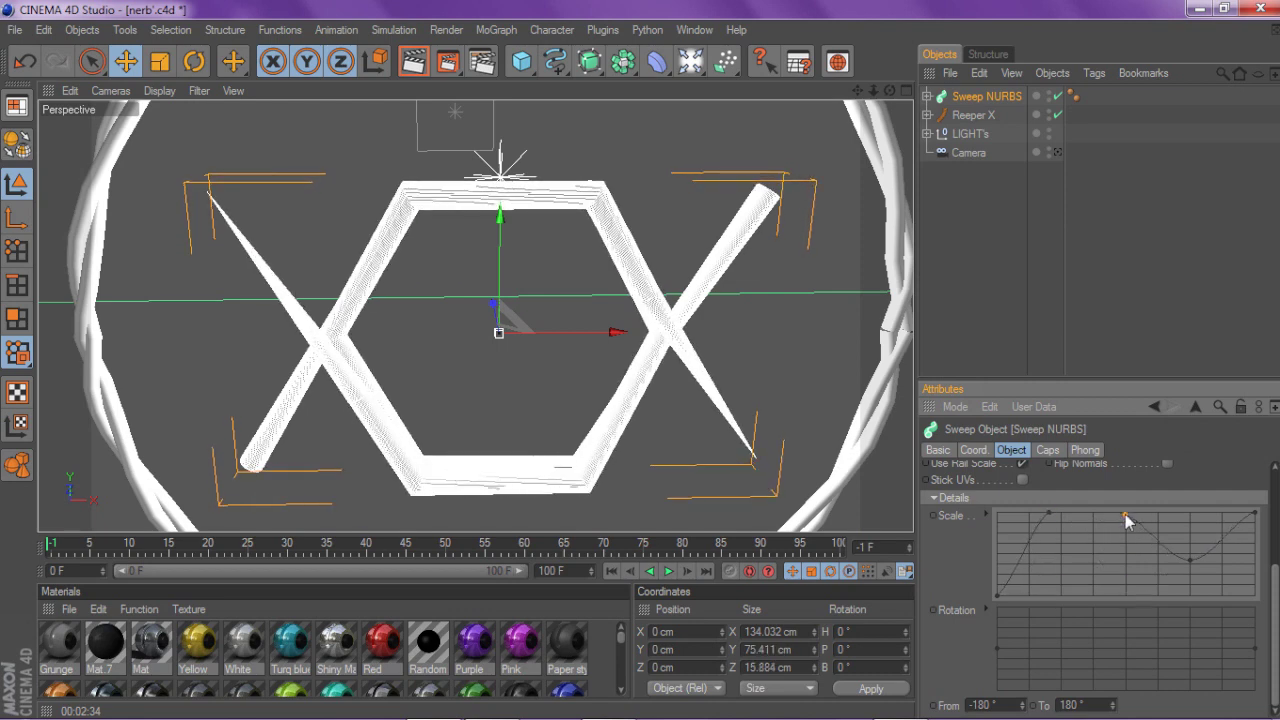
{"action": "left_click_drag", "start_coordinate": [1189, 561], "coordinate": [1189, 512]}
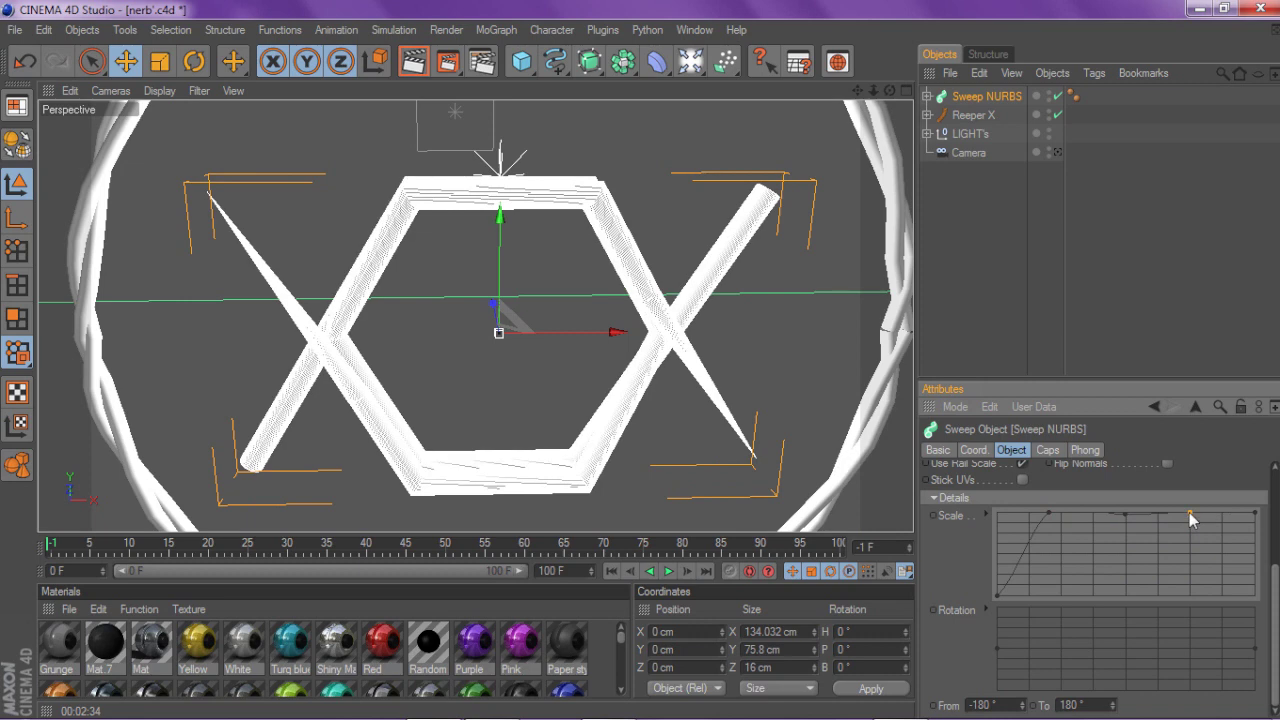
{"action": "left_click_drag", "start_coordinate": [1256, 519], "coordinate": [1252, 598]}
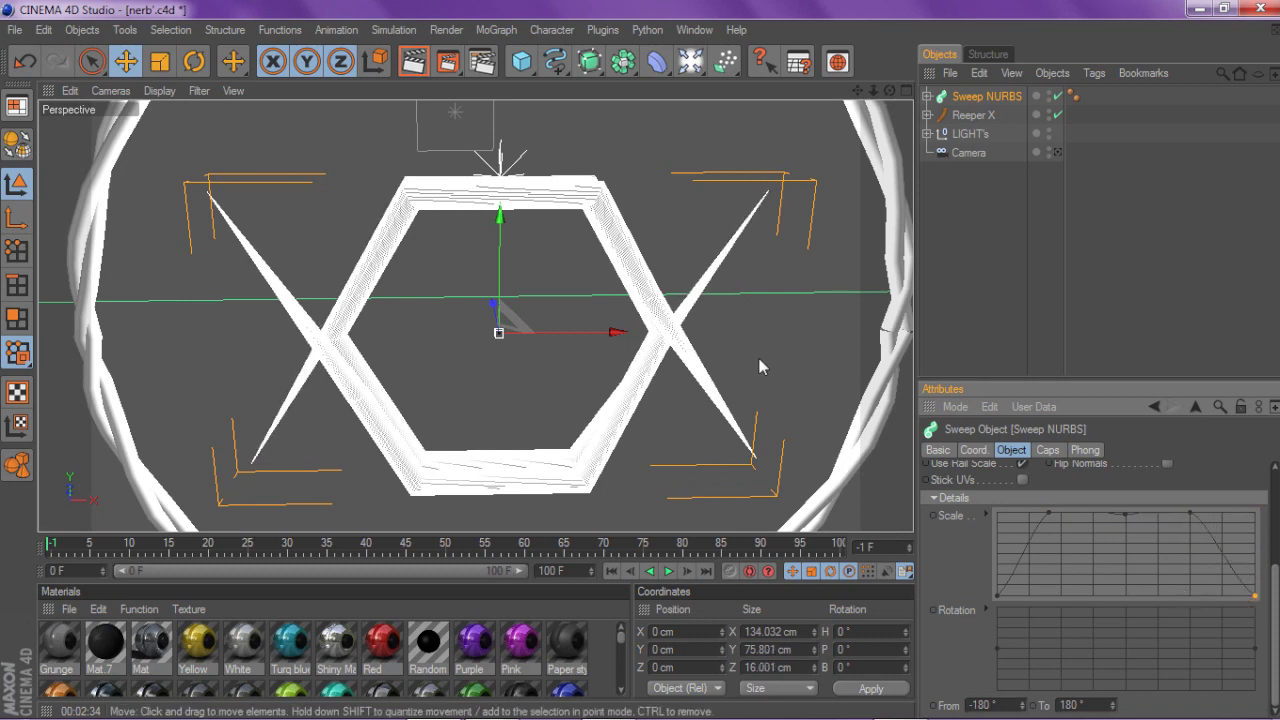
{"action": "left_click", "coordinate": [677, 332]}
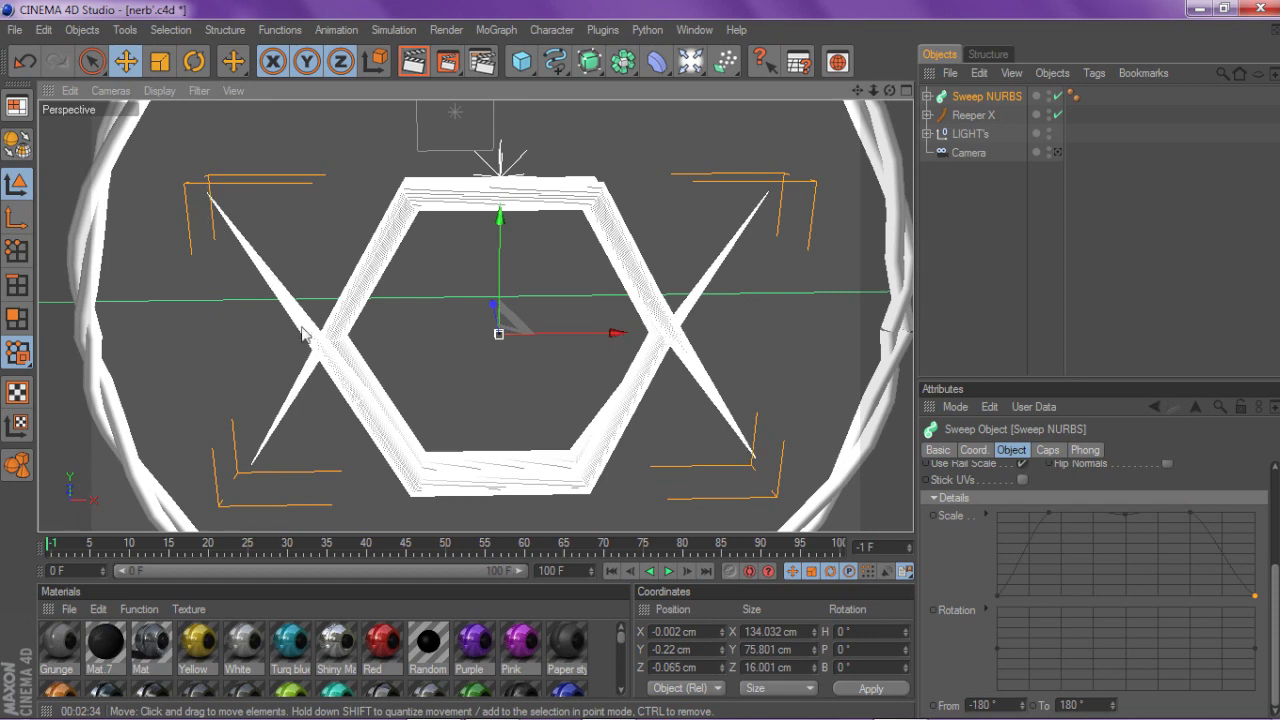
{"action": "left_click_drag", "start_coordinate": [889, 90], "coordinate": [866, 143]}
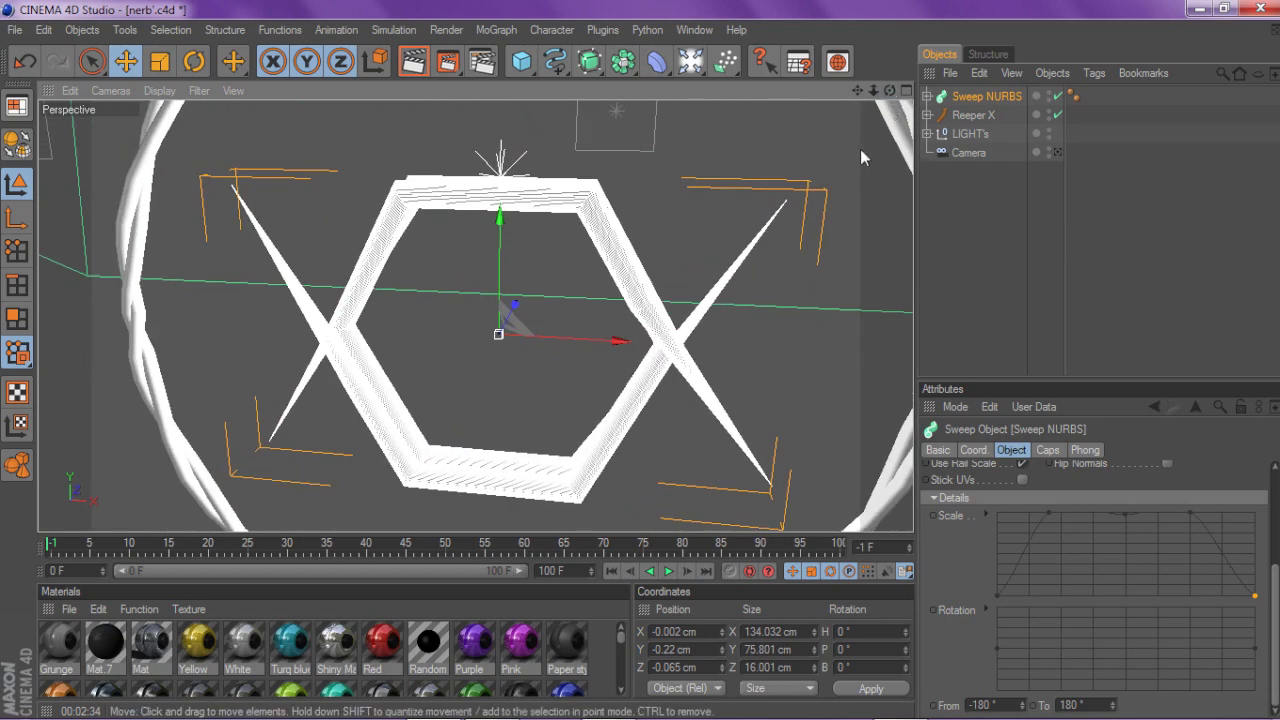
{"action": "scroll", "coordinate": [866, 143], "scroll_direction": "down", "scroll_amount": 3}
Try to wrap the barb's Sweep NURBS directly in a new MoGraph Cloner.
{"action": "left_click", "coordinate": [976, 97]}
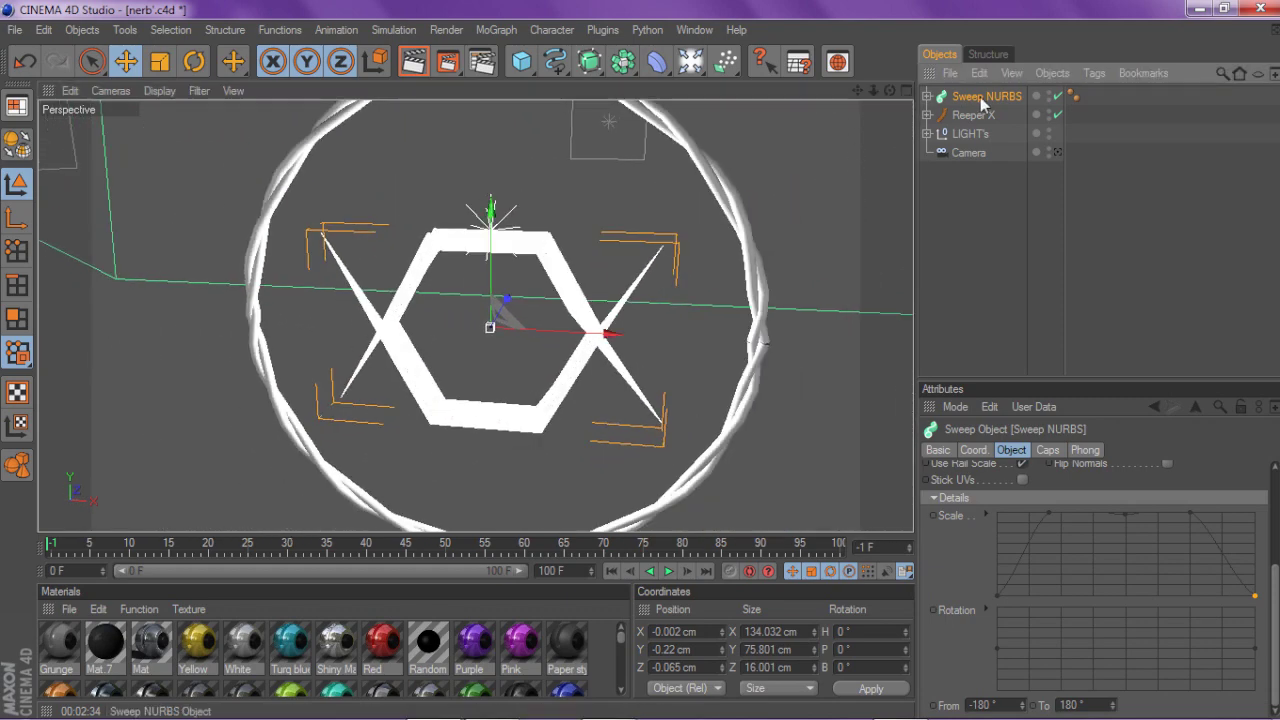
{"action": "left_click", "coordinate": [499, 30]}
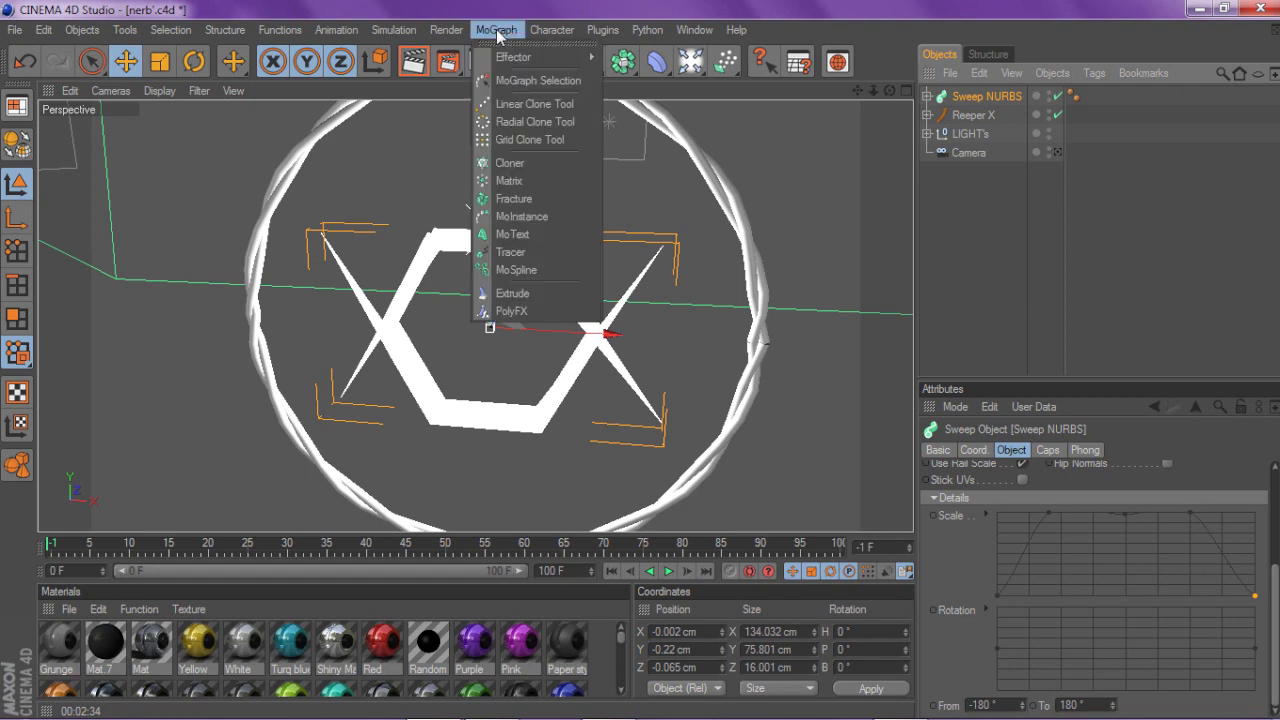
{"action": "left_click", "coordinate": [532, 160], "text": "alt"}
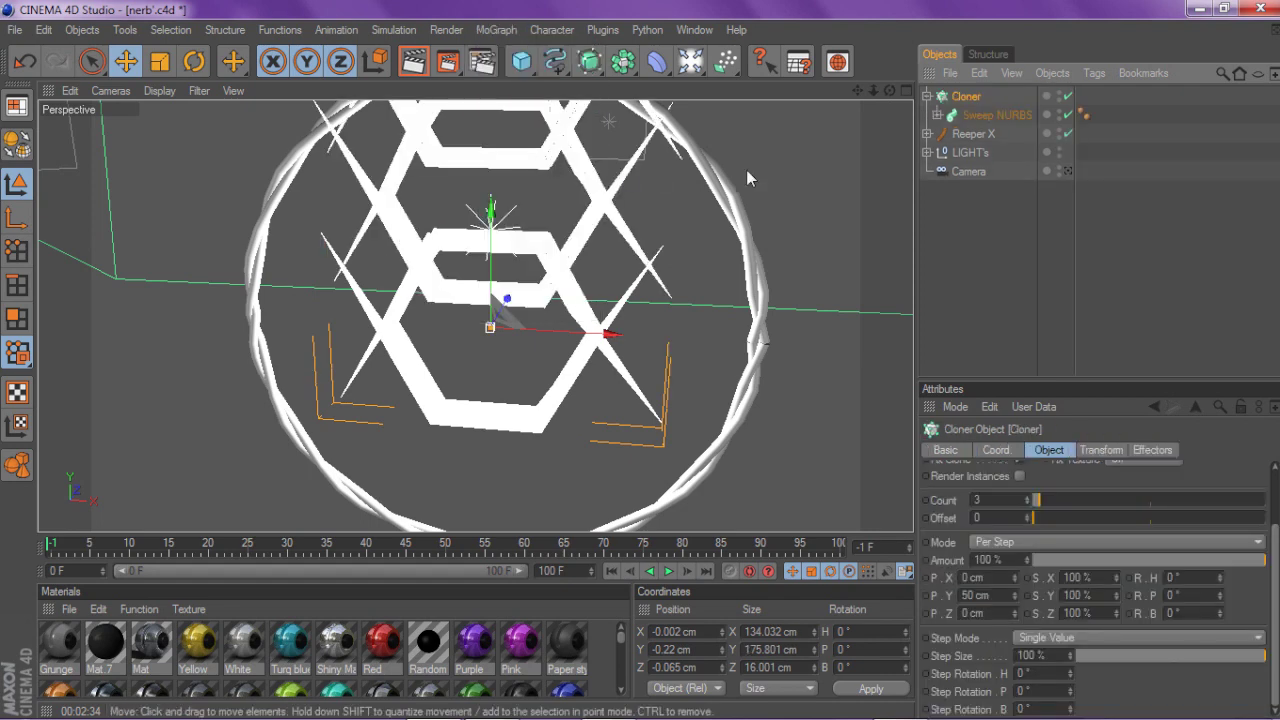
{"action": "scroll", "coordinate": [748, 169], "scroll_direction": "down", "scroll_amount": 4}
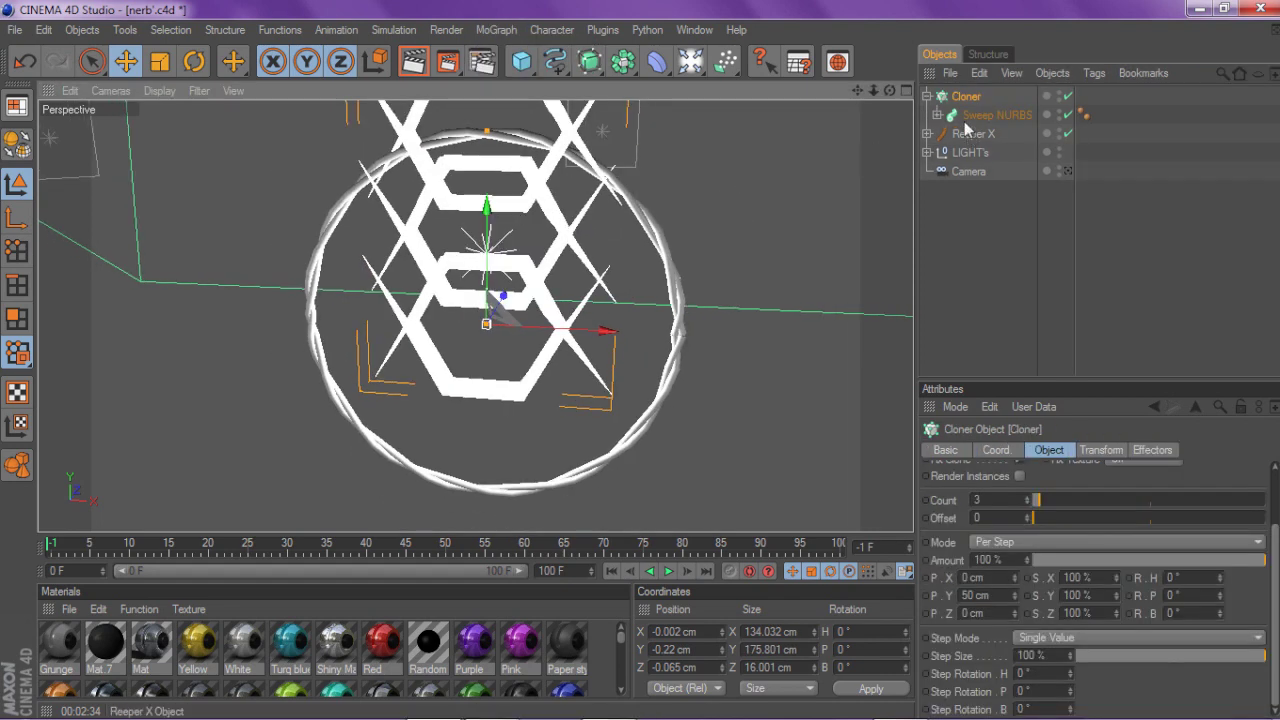
{"action": "left_click", "coordinate": [500, 30]}
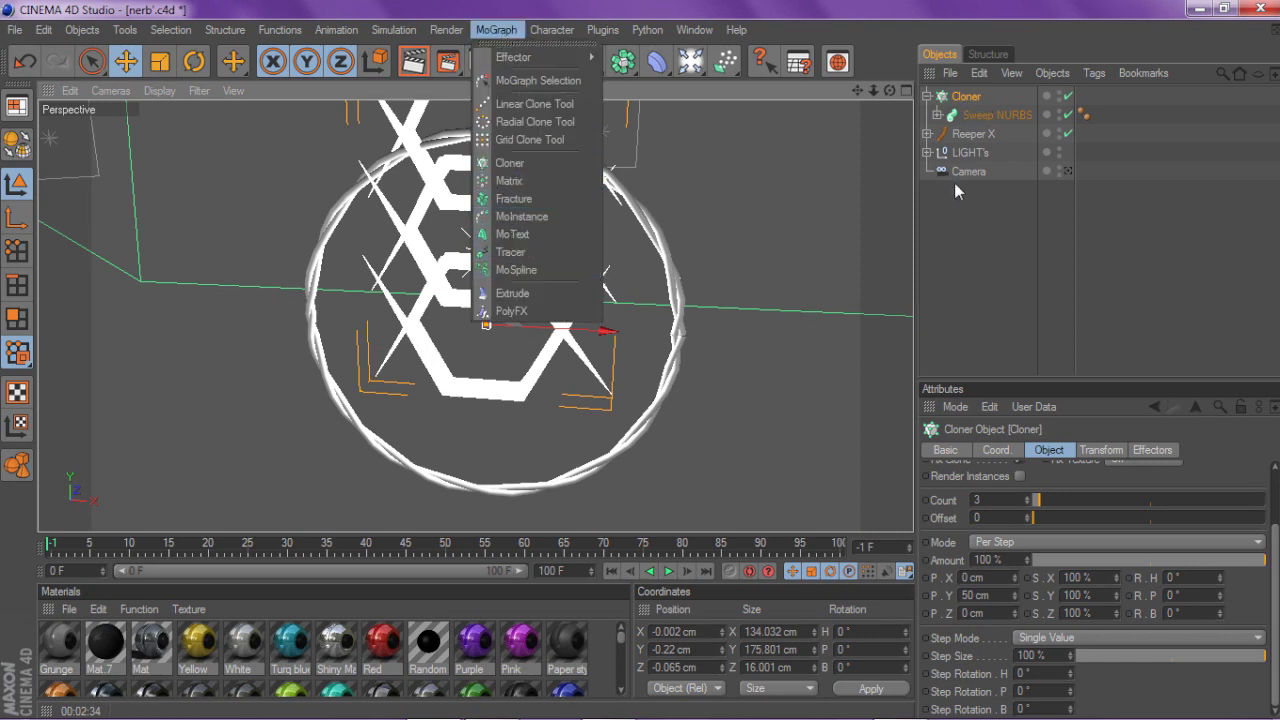
{"action": "key", "text": "Escape"}
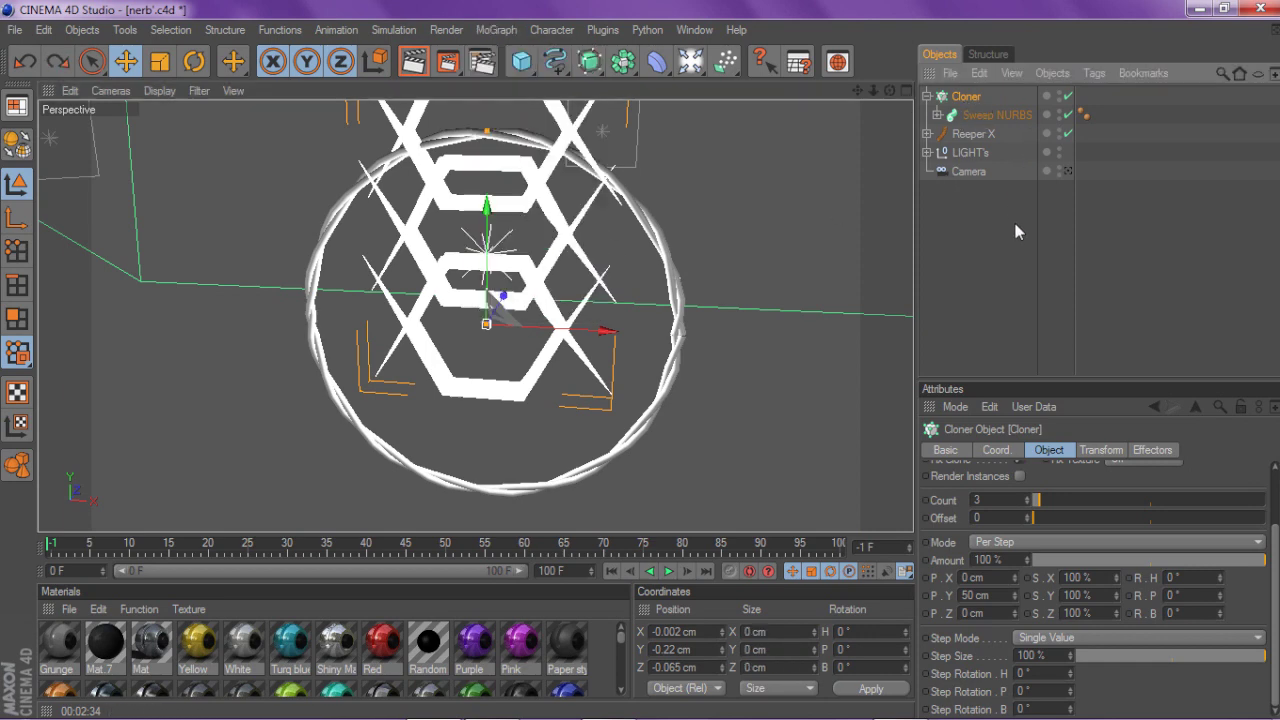
{"action": "key", "text": "ctrl+z"}
Add a MoGraph Cloner and nest the barb's Sweep NURBS under it.
{"action": "left_click", "coordinate": [505, 30]}
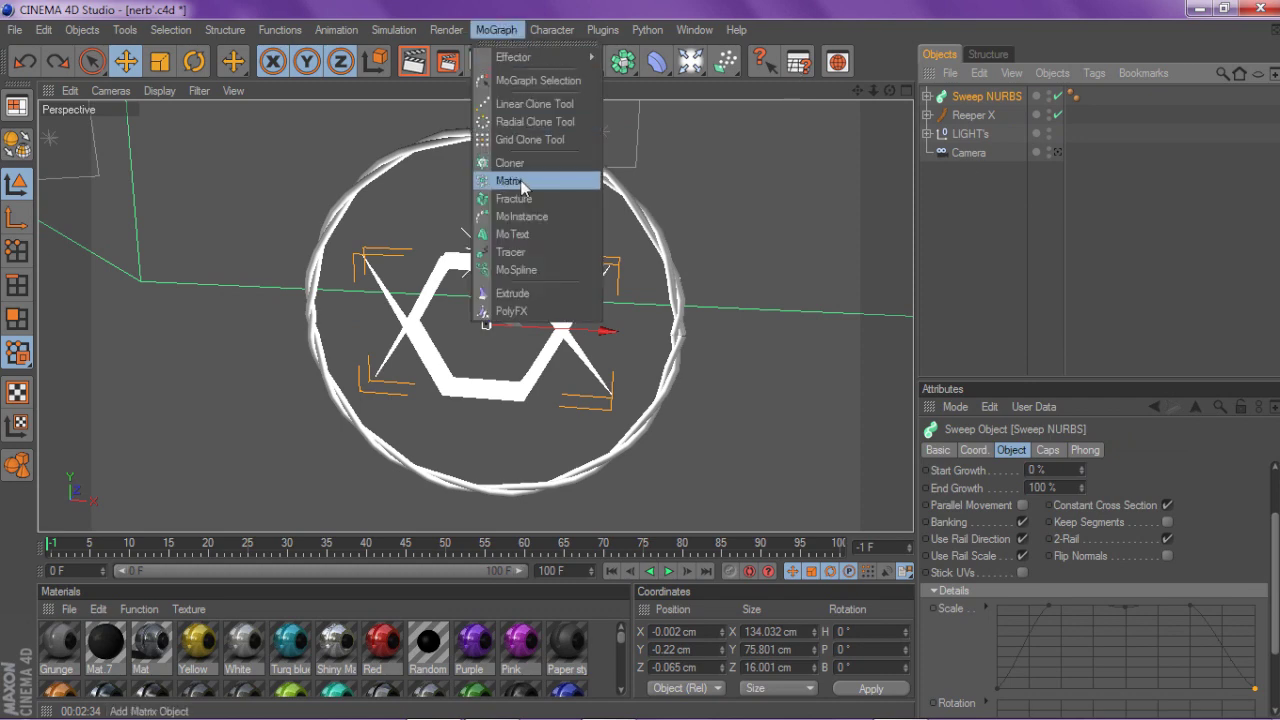
{"action": "left_click", "coordinate": [509, 163]}
{"action": "left_click", "coordinate": [961, 133]}
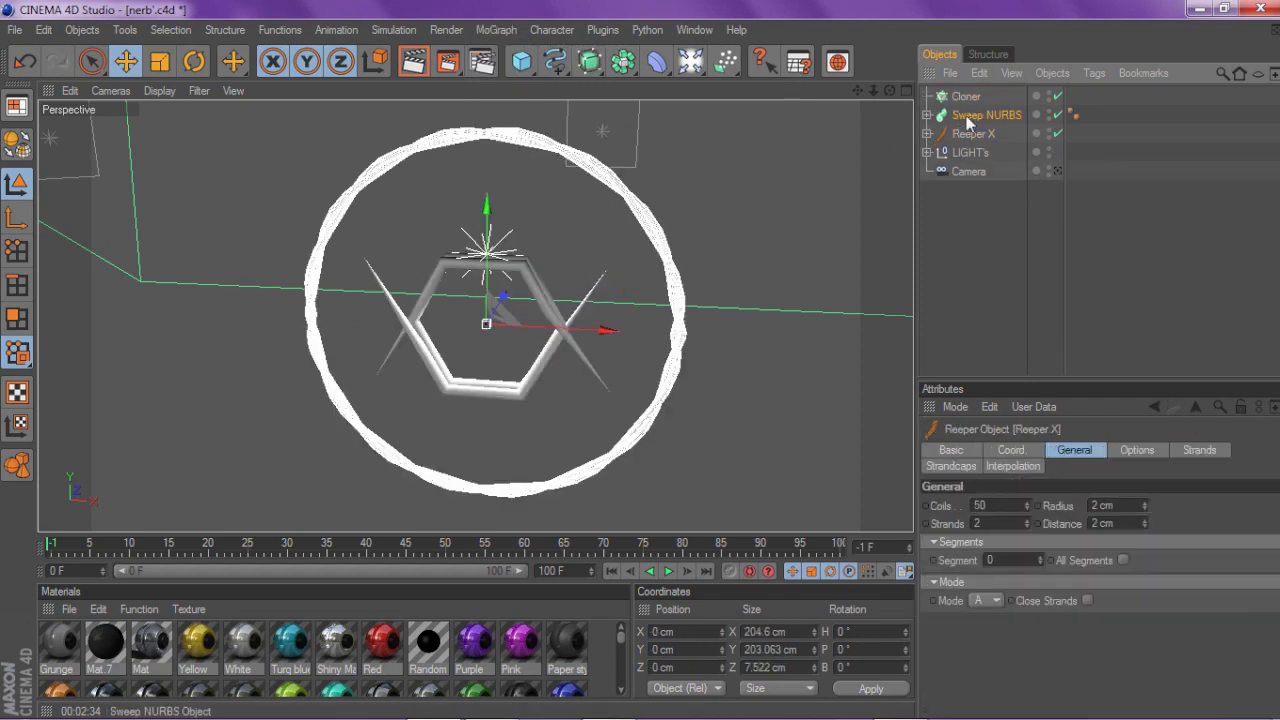
{"action": "left_click_drag", "start_coordinate": [965, 117], "coordinate": [960, 103]}
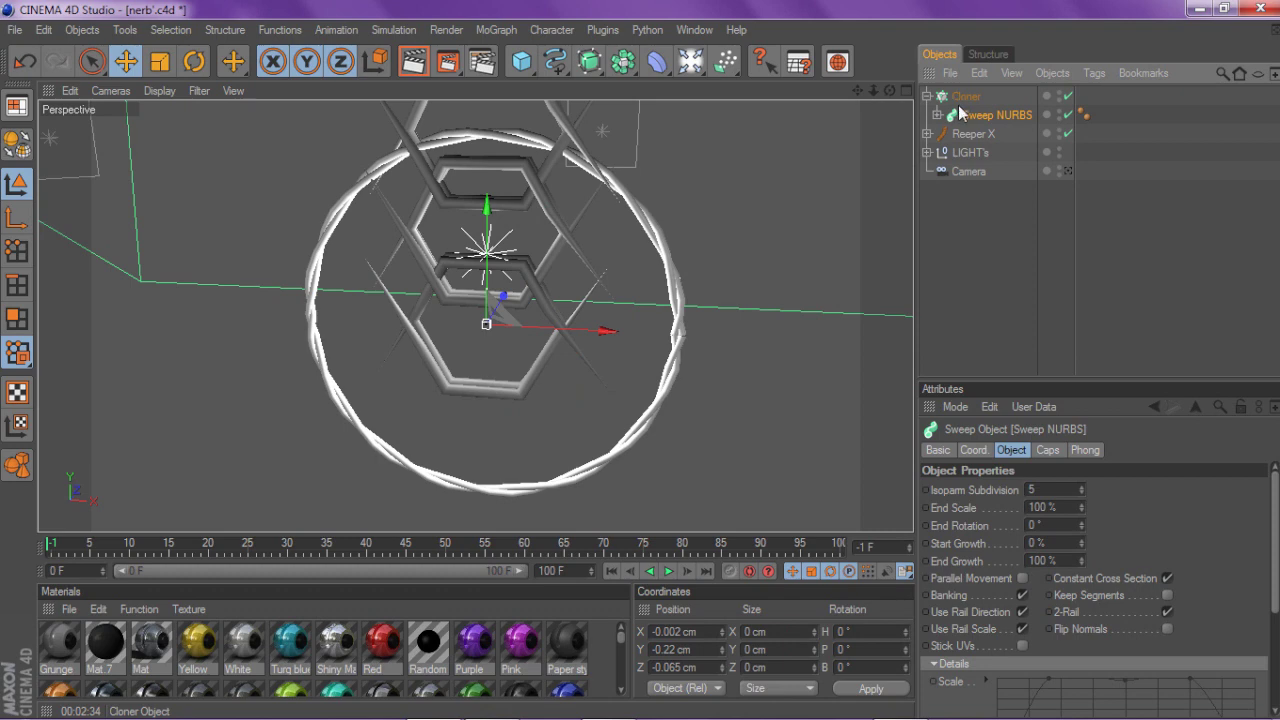
Set the Cloner's distribution mode to Object.
{"action": "left_click", "coordinate": [964, 96]}
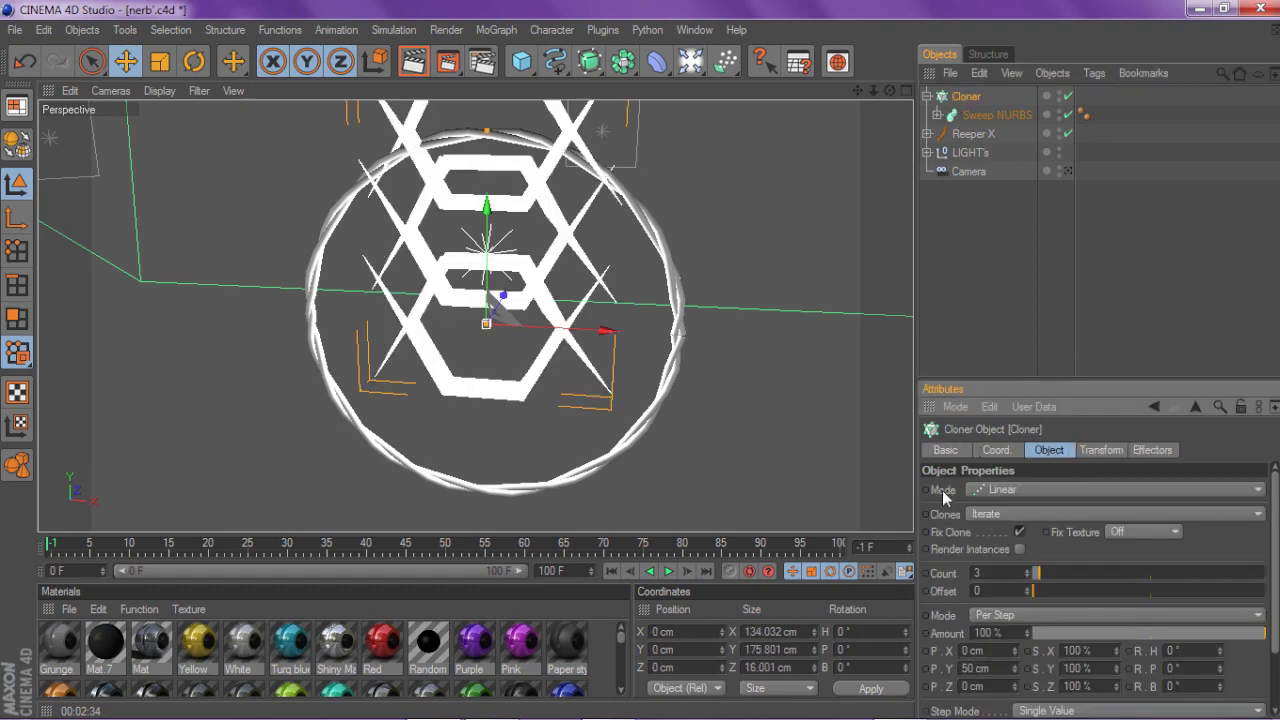
{"action": "left_click", "coordinate": [1022, 489]}
{"action": "left_click", "coordinate": [1012, 507]}
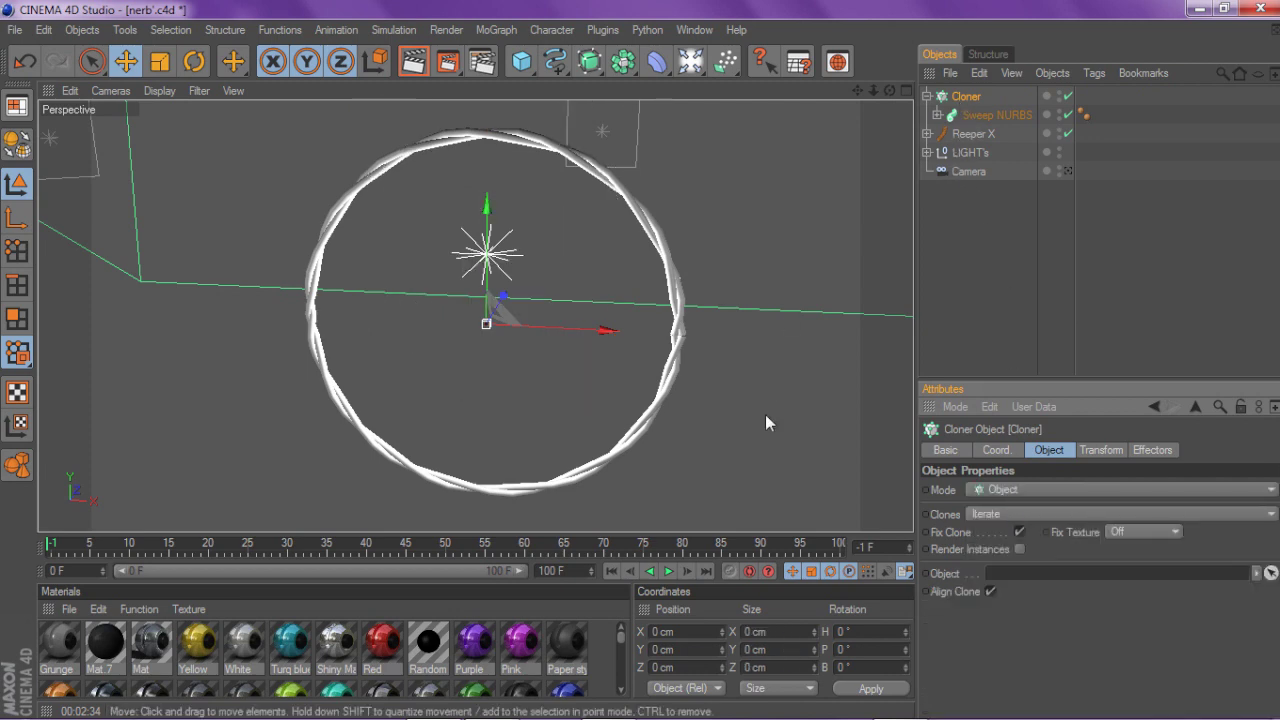
Assign the Circle spline inside Reeper X as the Cloner's distribution object.
{"action": "left_click", "coordinate": [927, 134]}
{"action": "left_click", "coordinate": [960, 152]}
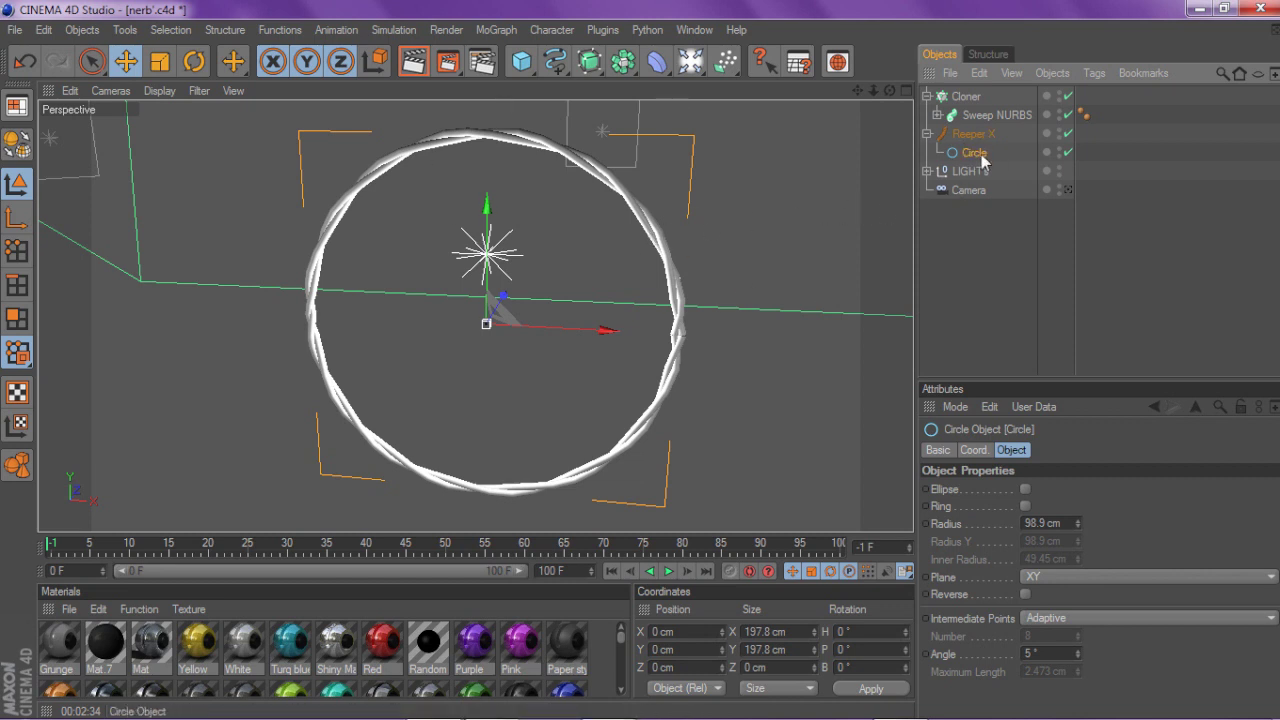
{"action": "left_click", "coordinate": [967, 100]}
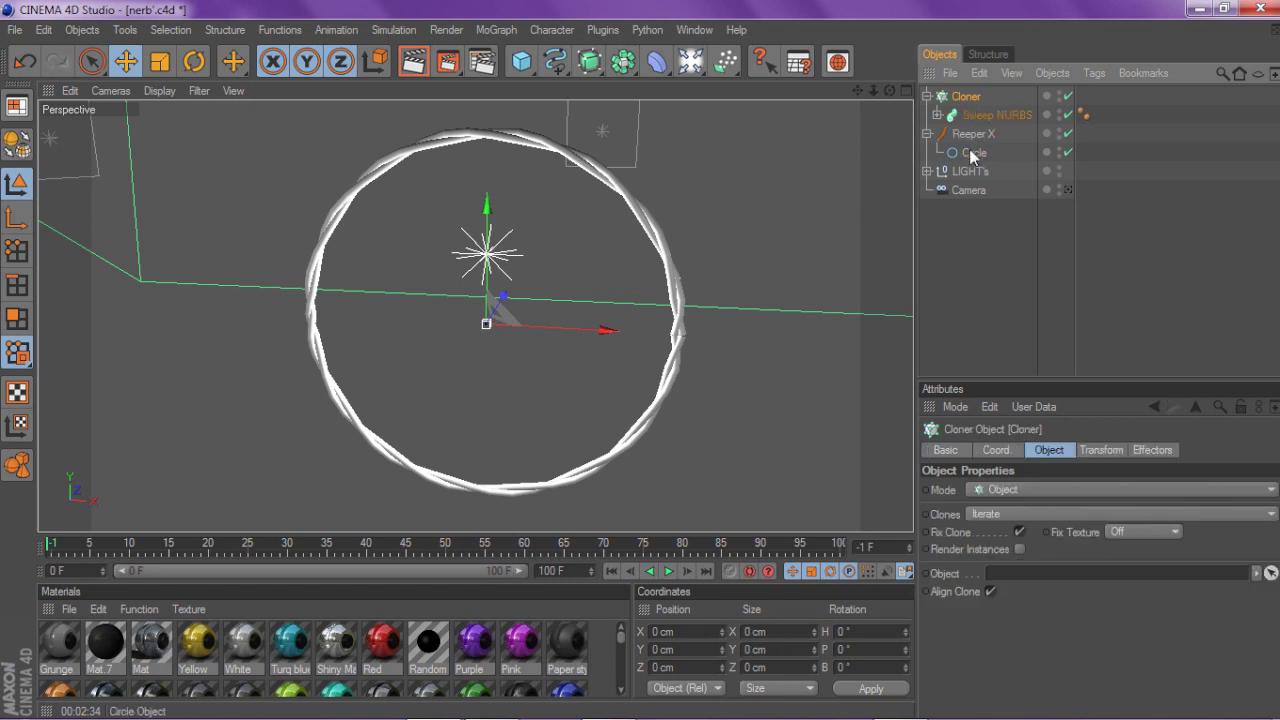
{"action": "left_click_drag", "start_coordinate": [970, 151], "coordinate": [990, 575]}
{"action": "left_click_drag", "start_coordinate": [1005, 579], "coordinate": [990, 606]}
{"action": "left_click_drag", "start_coordinate": [996, 259], "coordinate": [1000, 573]}
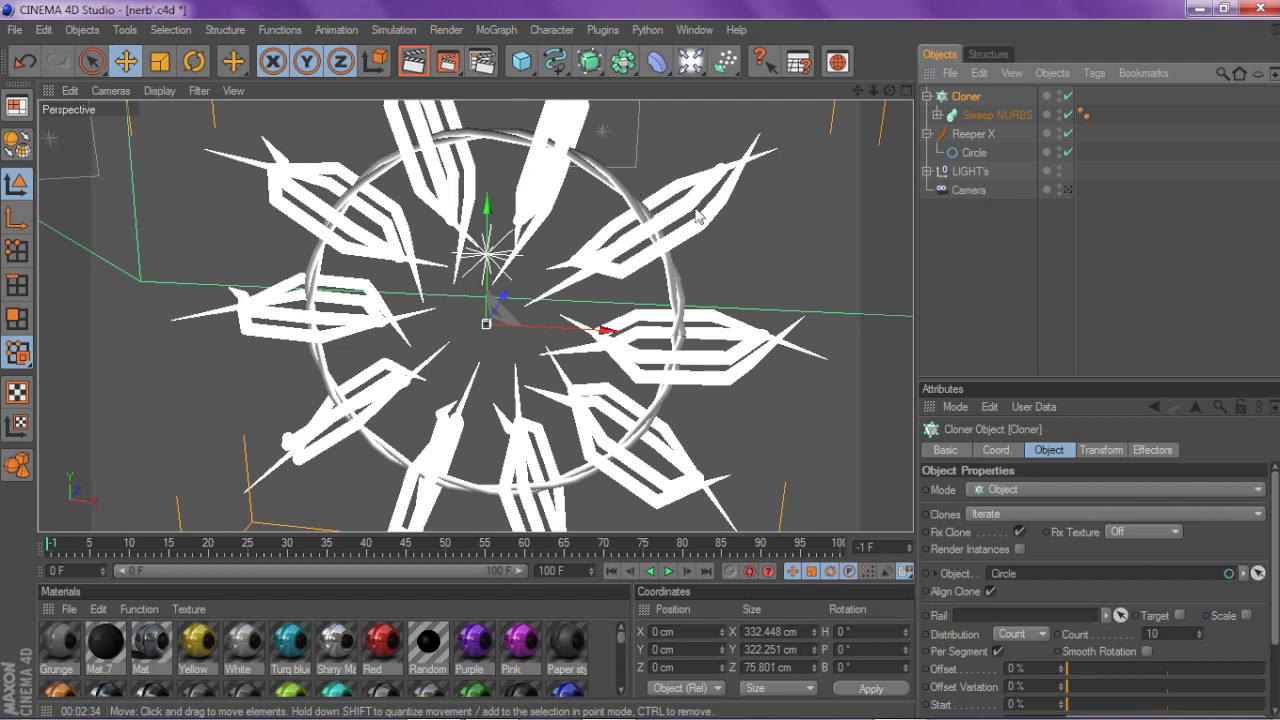
Scale the barb's Sweep NURBS down uniformly until each clone fits closely around the rope ring.
{"action": "left_click", "coordinate": [1012, 114]}
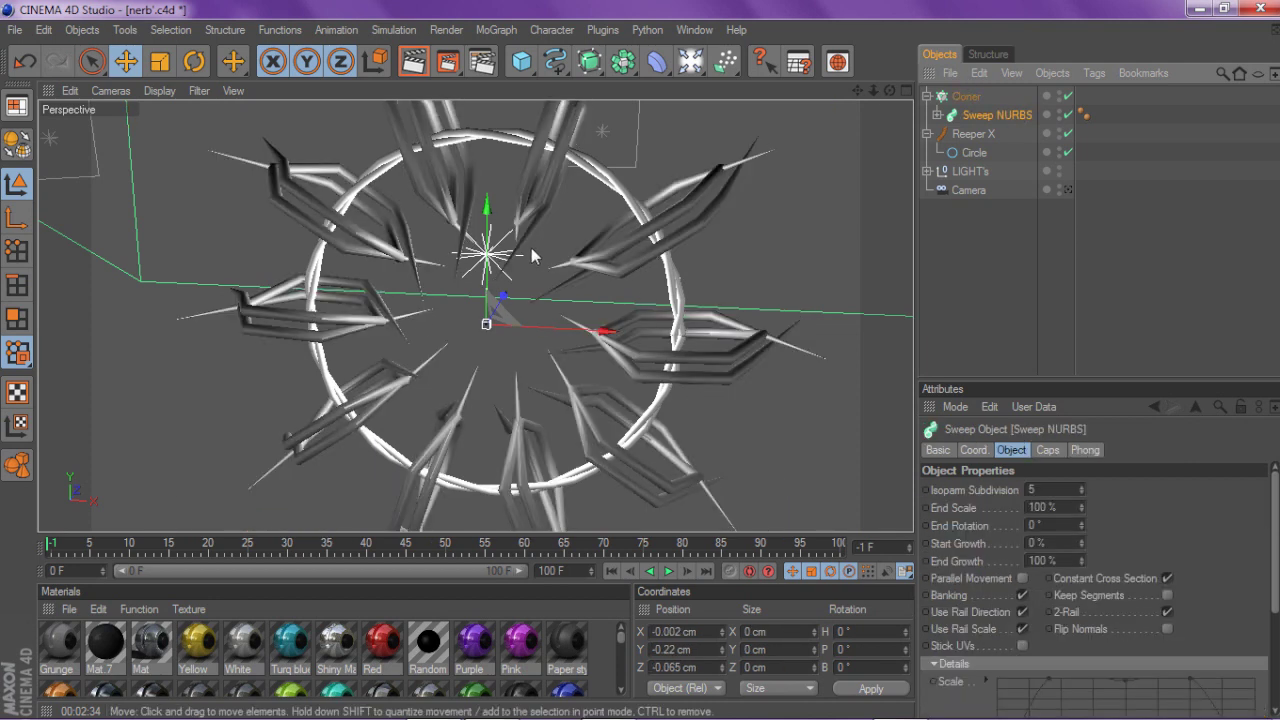
{"action": "left_click", "coordinate": [159, 61]}
{"action": "left_click_drag", "start_coordinate": [700, 330], "coordinate": [450, 330]}
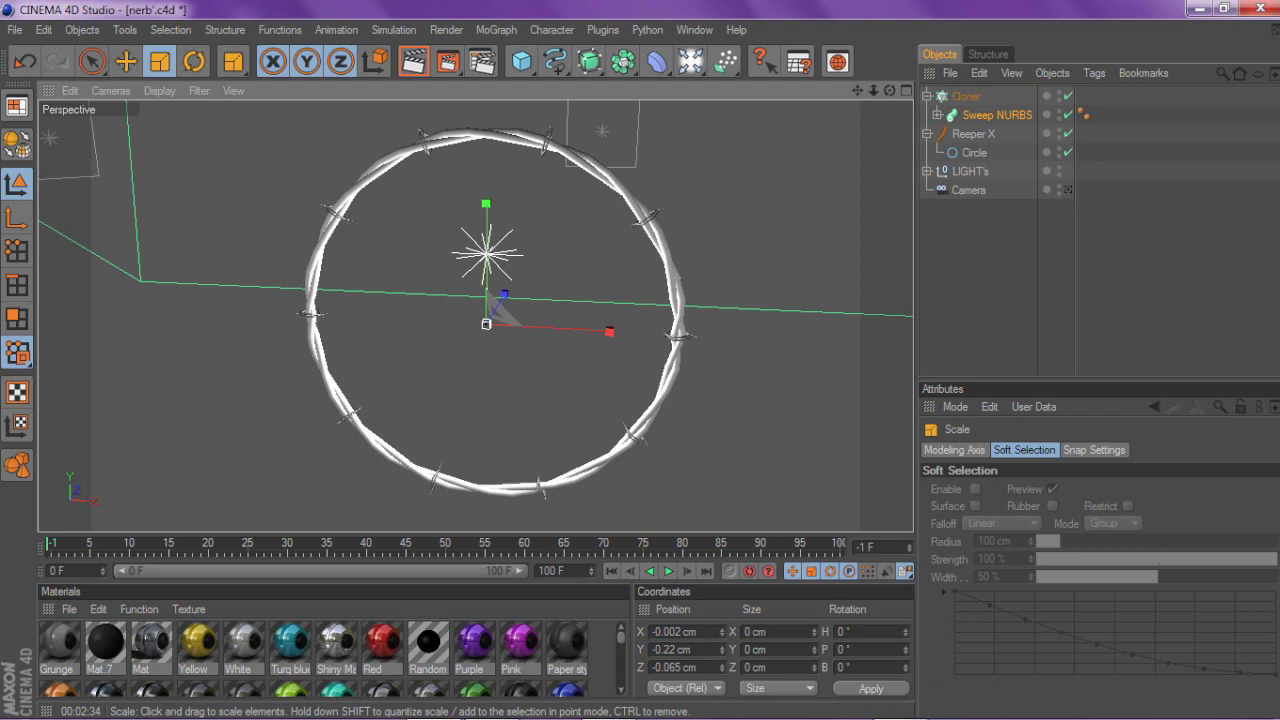
{"action": "scroll", "coordinate": [274, 174], "scroll_direction": "up", "scroll_amount": 3}
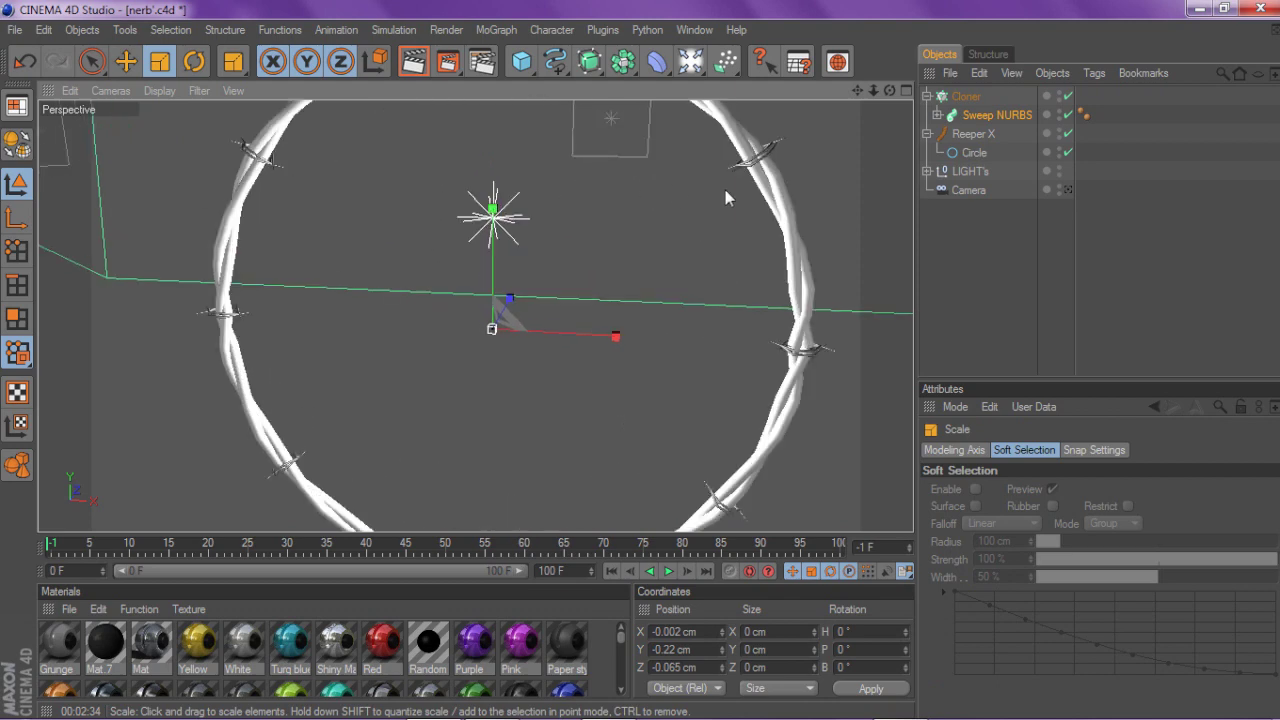
Set the radius of the barb's Circle profile under the Sweep NURBS to 1 cm.
{"action": "mouse_move", "coordinate": [889, 90]}
{"action": "left_mouse_down"}
{"action": "mouse_move", "coordinate": [840, 94]}
{"action": "mouse_move", "coordinate": [892, 88]}
{"action": "left_mouse_up"}
{"action": "left_click", "coordinate": [938, 115]}
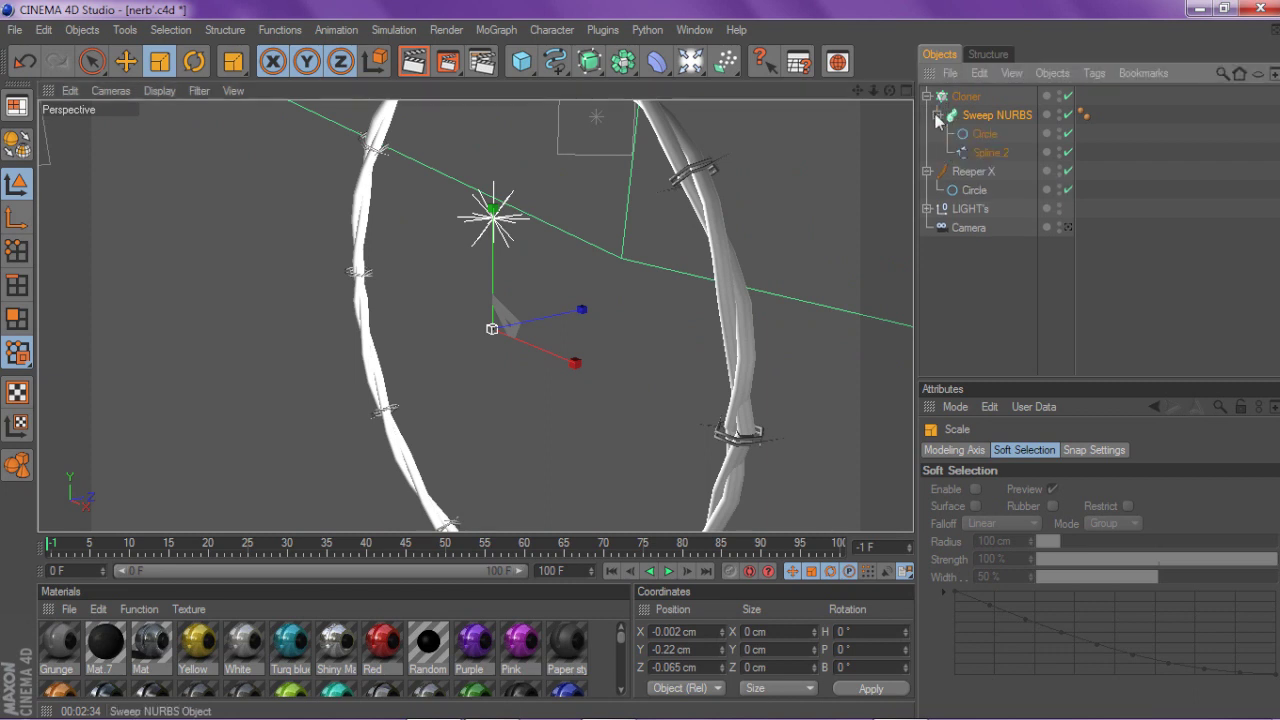
{"action": "left_click", "coordinate": [978, 134]}
{"action": "left_click_drag", "start_coordinate": [1071, 528], "coordinate": [955, 532]}
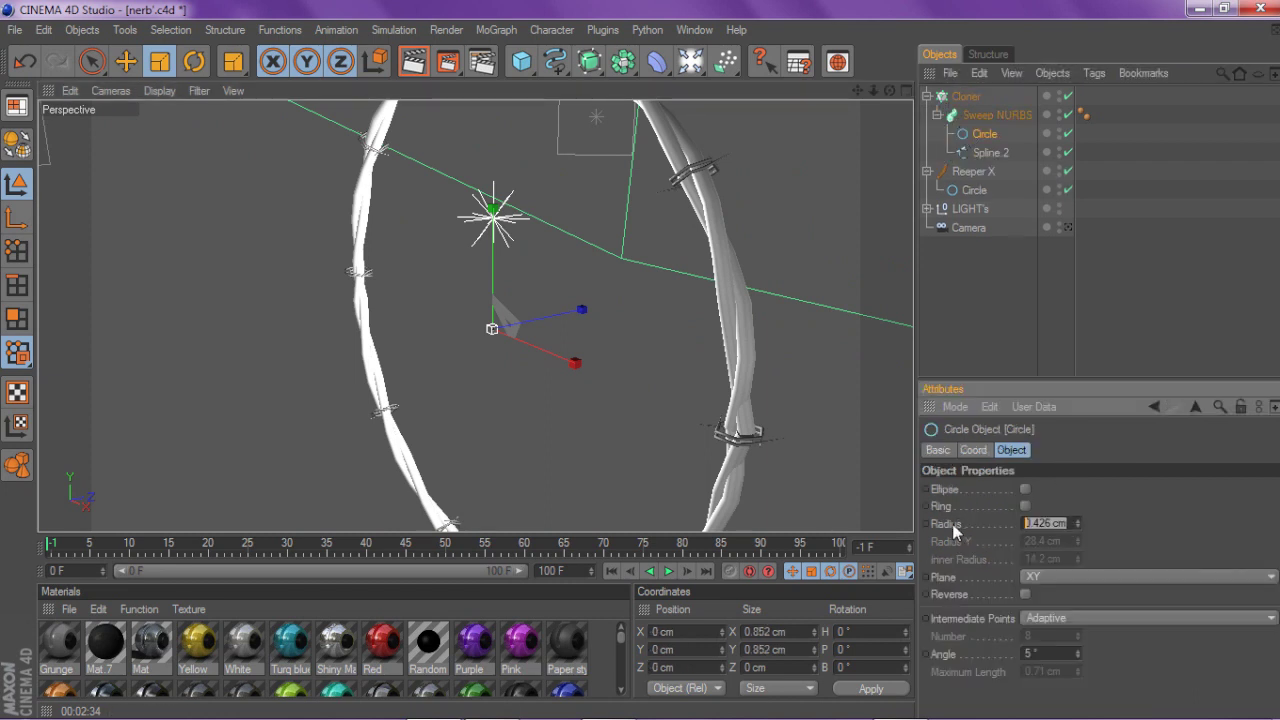
{"action": "type", "text": "1"}
{"action": "key", "text": "Return"}
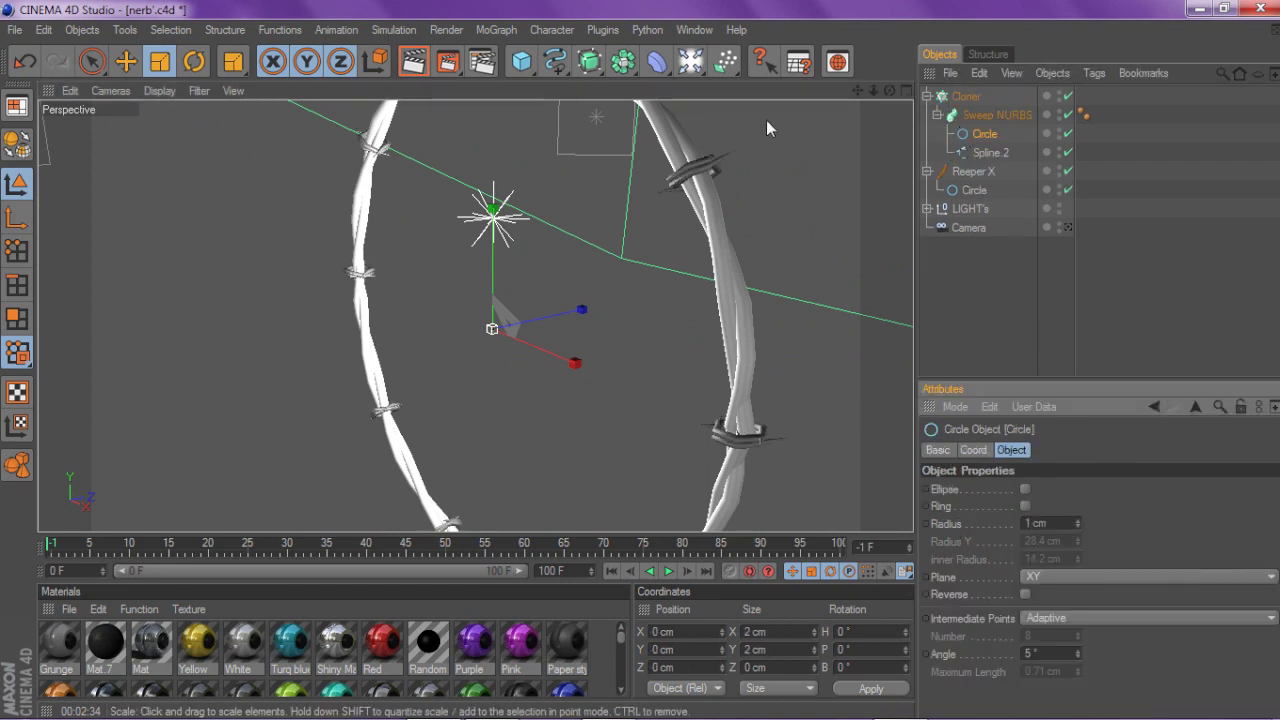